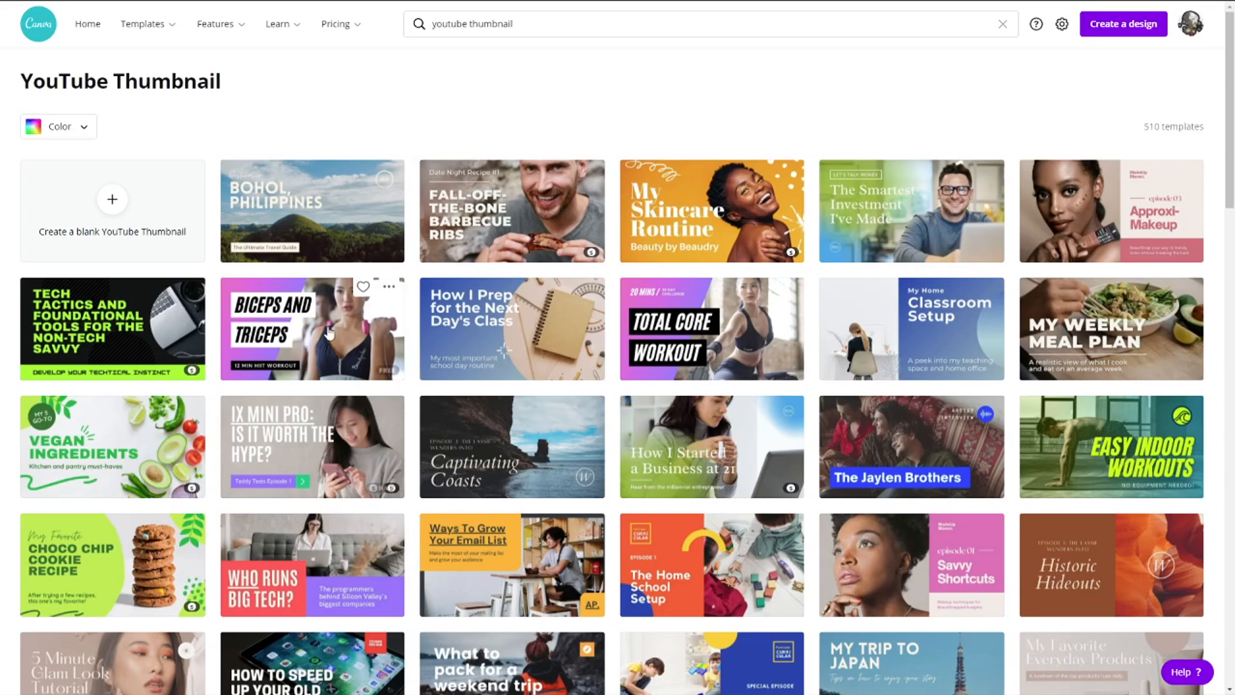
Look through the YouTube thumbnail search suggestions and the gallery of ready-made thumbnail templates
left_click(534, 24)
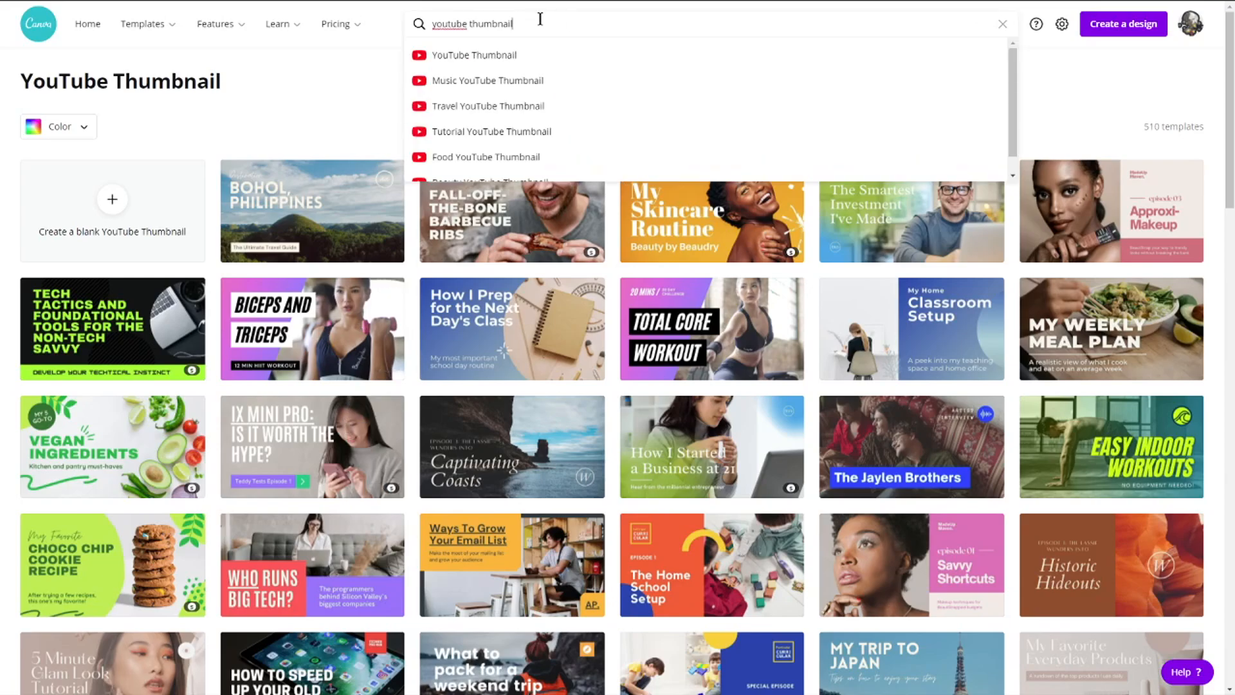
left_click_drag(542, 24, 405, 19)
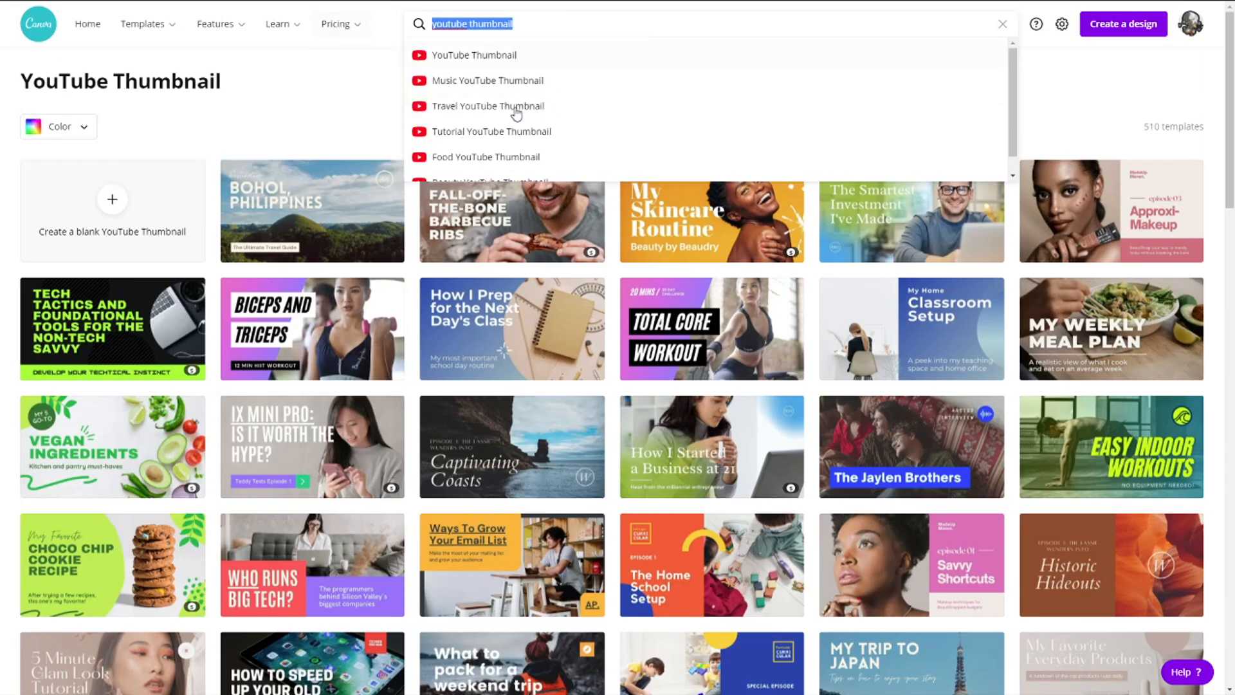
scroll(511, 103, "down", 1)
scroll(509, 70, "up", 1)
scroll(544, 85, "down", 1)
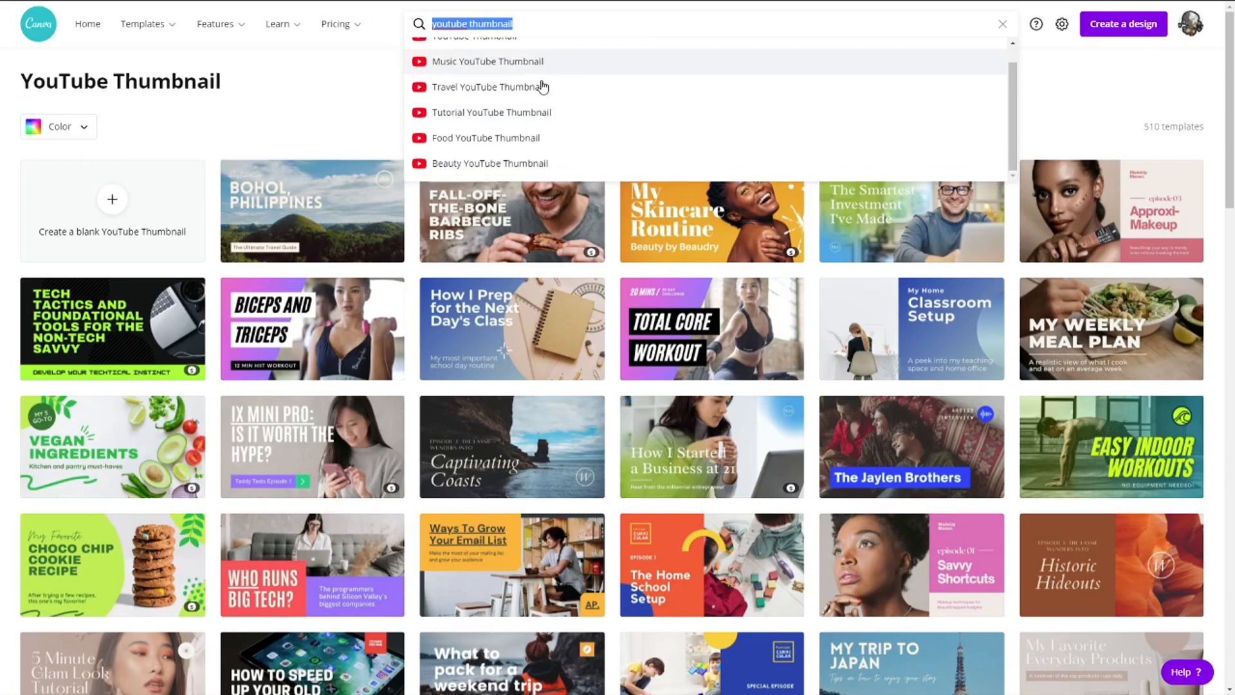
scroll(543, 86, "up", 1)
left_click(244, 84)
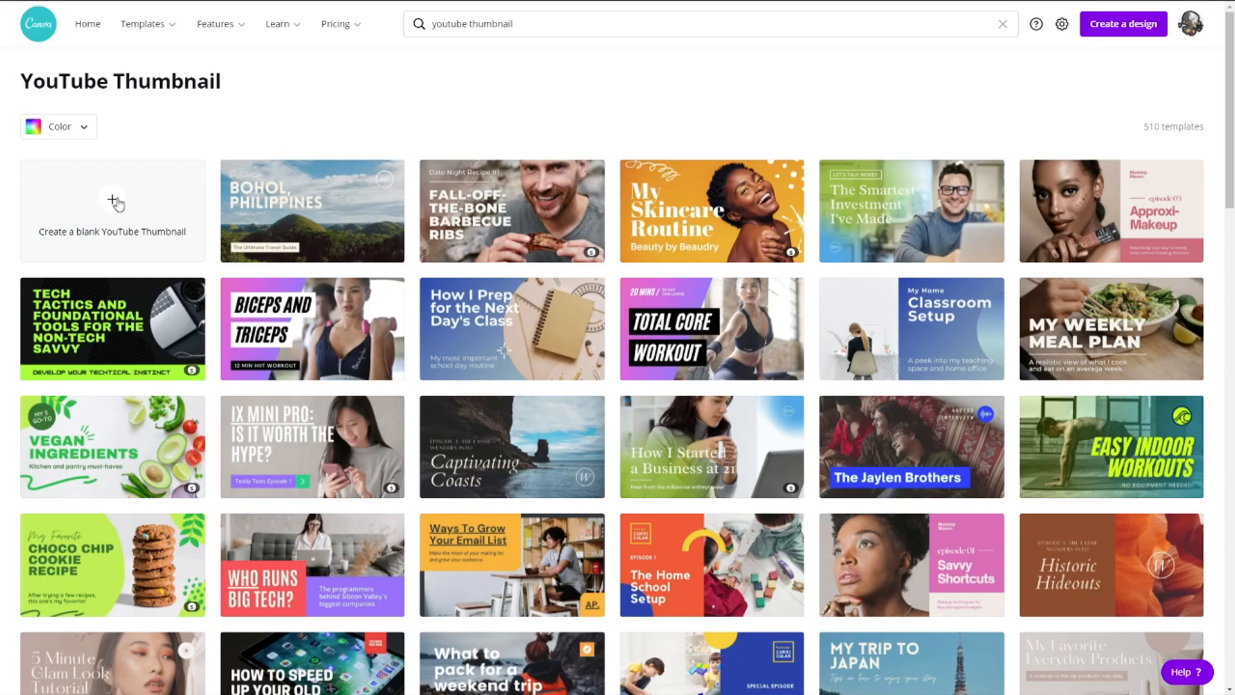
scroll(201, 265, "down", 3)
scroll(626, 492, "down", 5)
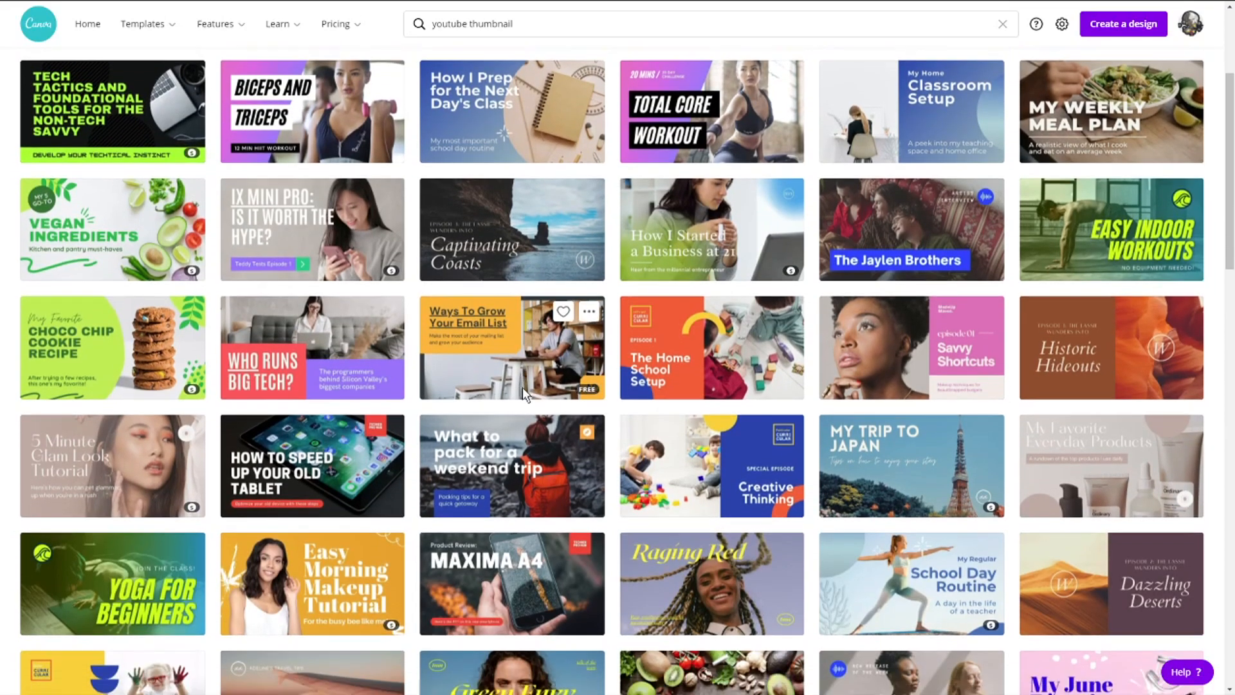
scroll(624, 492, "down", 2)
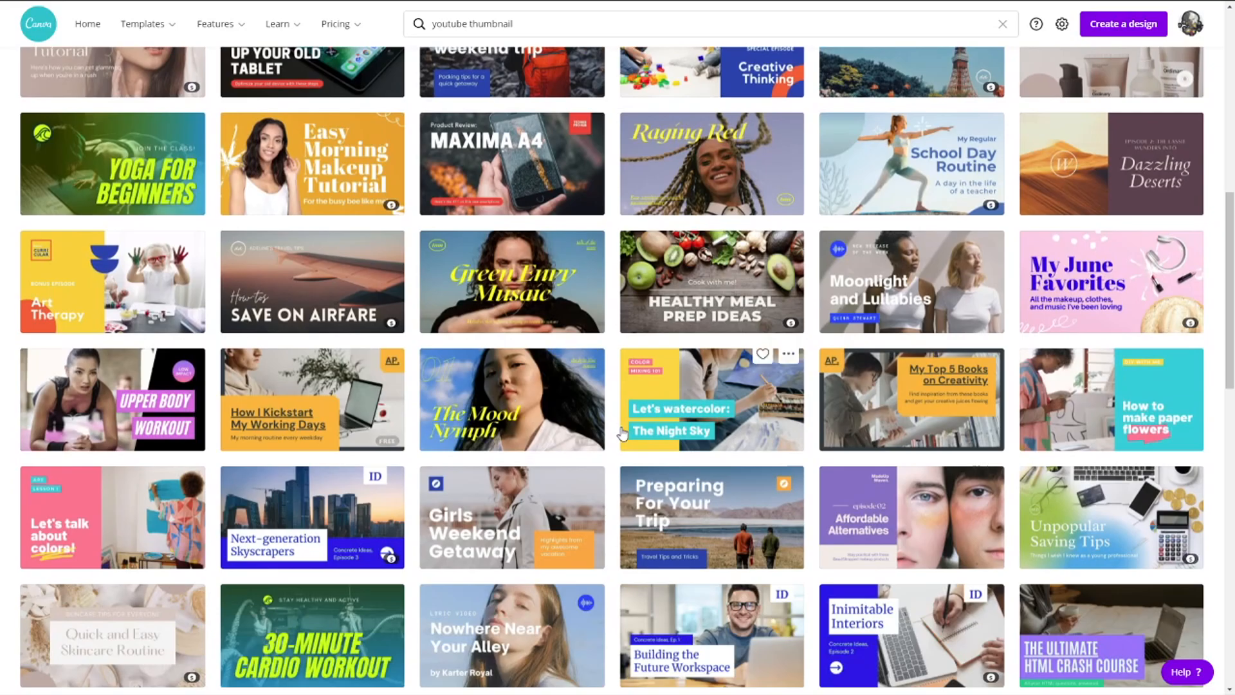
scroll(415, 419, "up", 10)
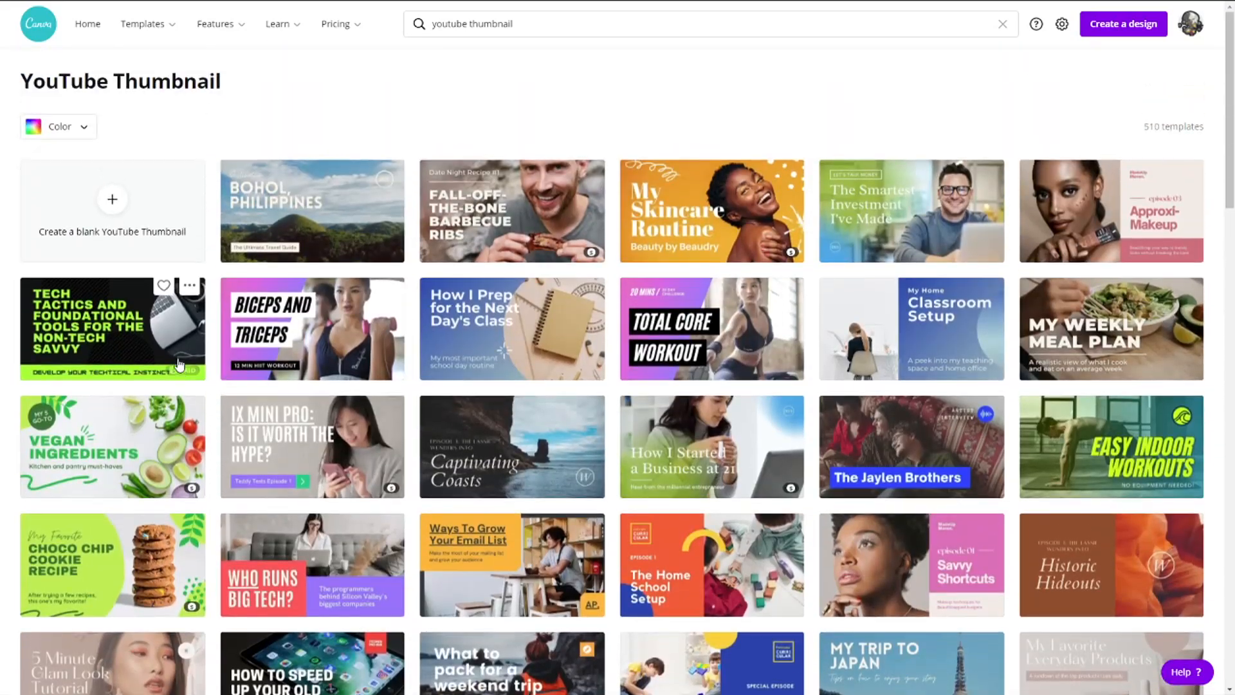
Create a blank YouTube Thumbnail design and glance through its suggested templates
left_click(107, 209)
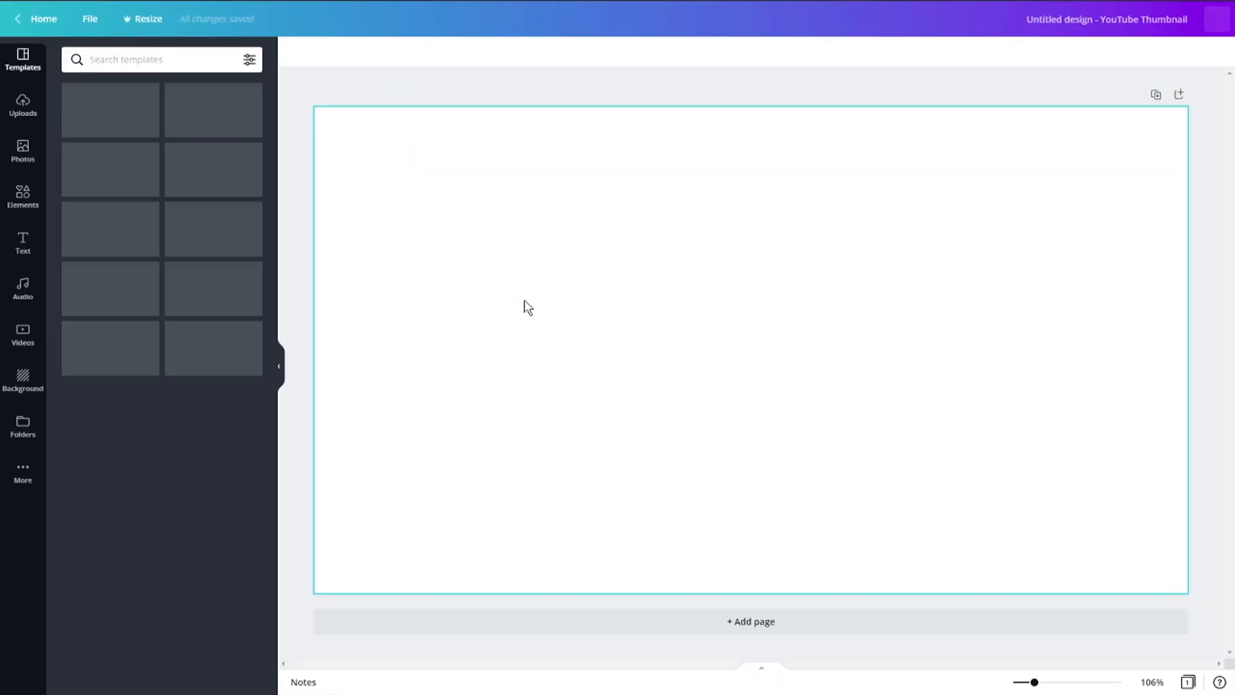
scroll(148, 193, "down", 1)
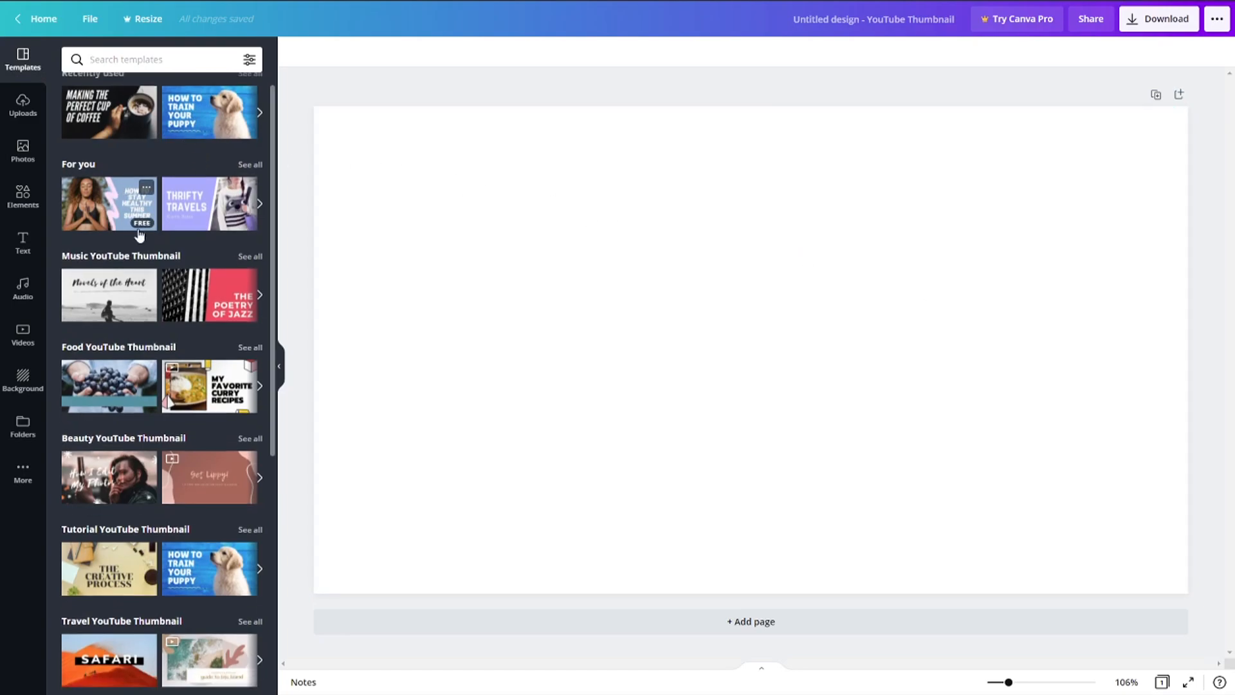
scroll(132, 247, "up", 1)
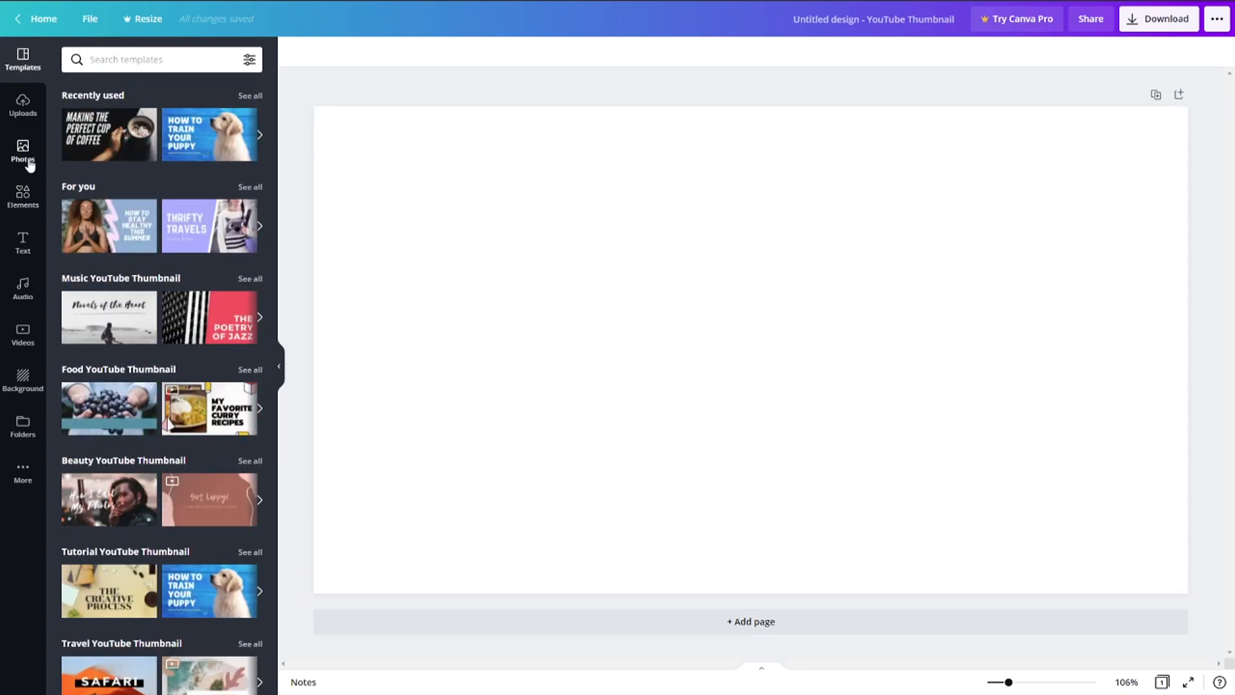
Add a plain gray square from the recently used elements and stretch it to cover the whole page
left_click(26, 200)
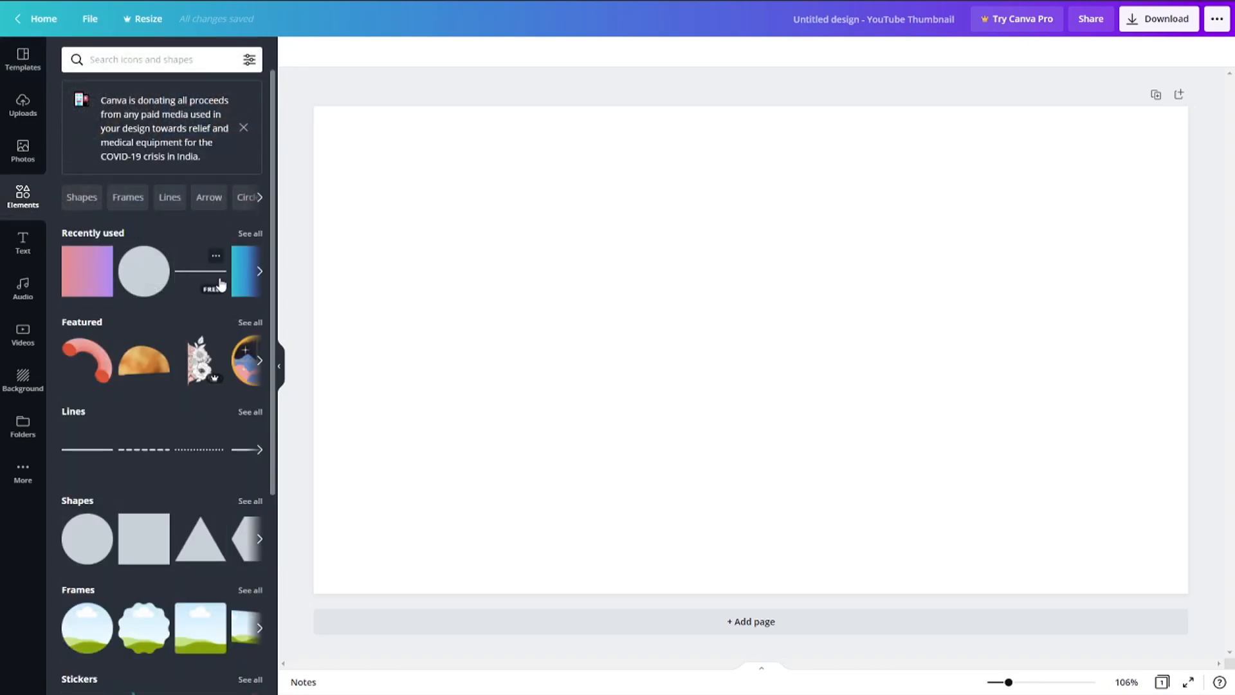
left_click(258, 271)
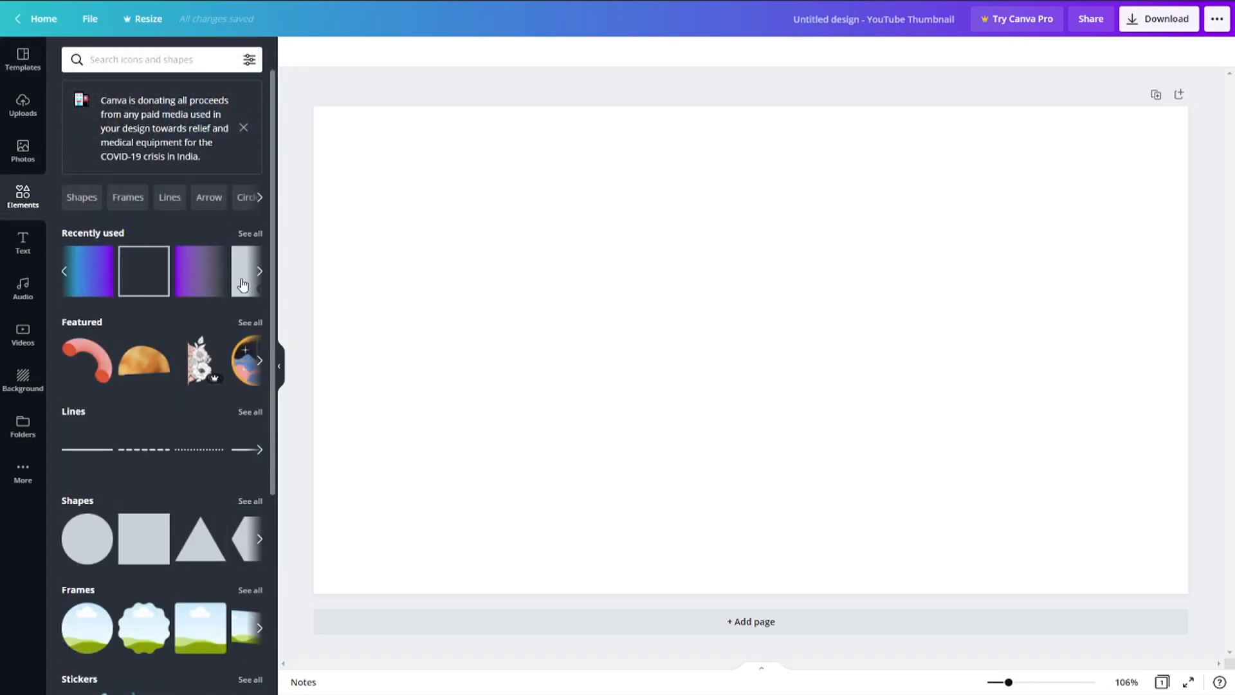
left_click(243, 285)
left_click_drag(727, 335, 385, 206)
left_click_drag(544, 215, 1223, 221)
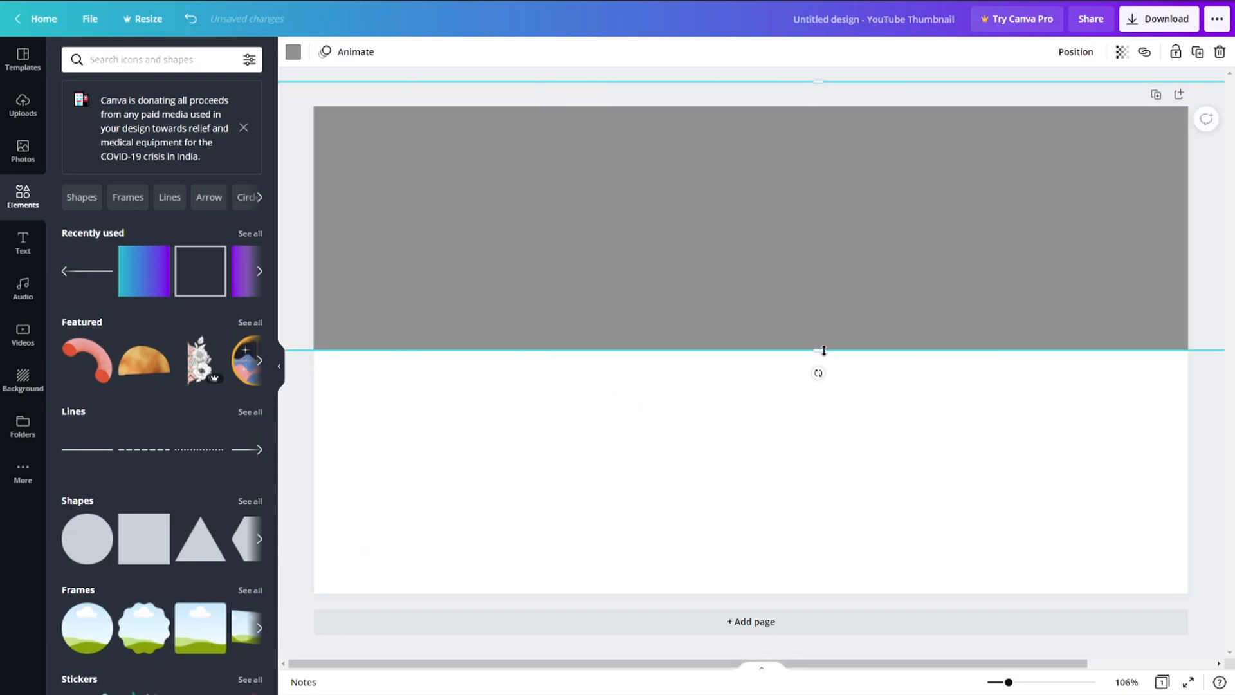
left_click_drag(824, 351, 836, 656)
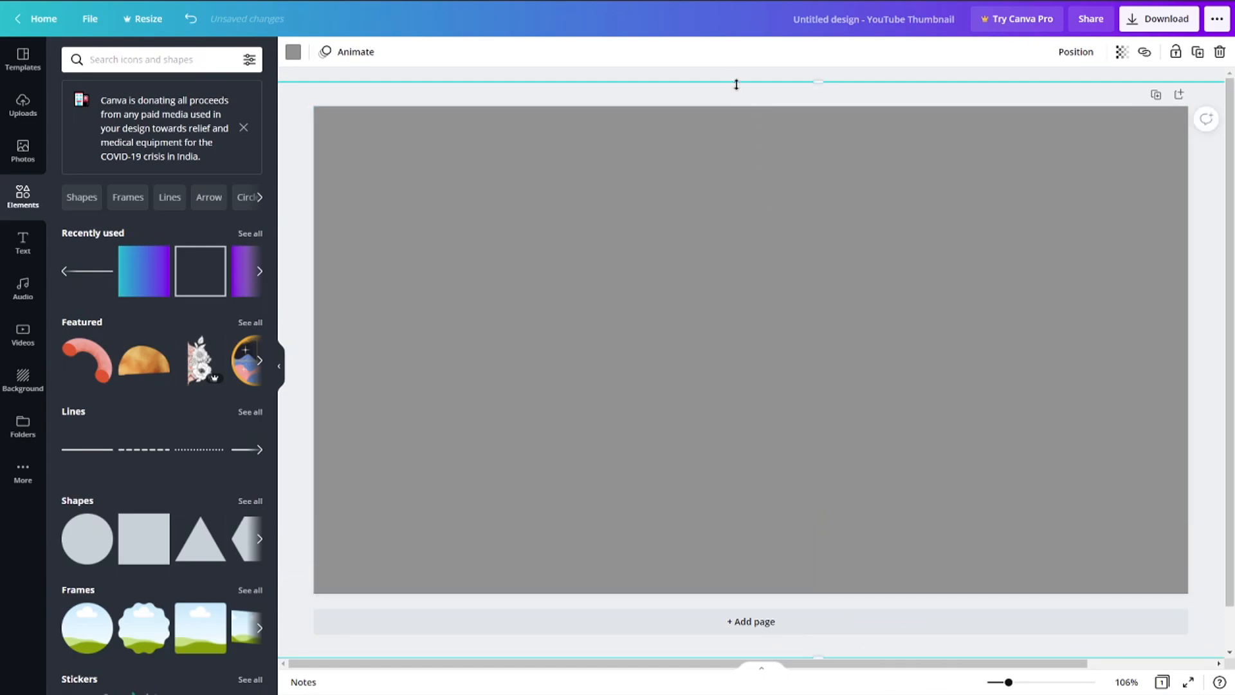
left_click_drag(618, 196, 607, 182)
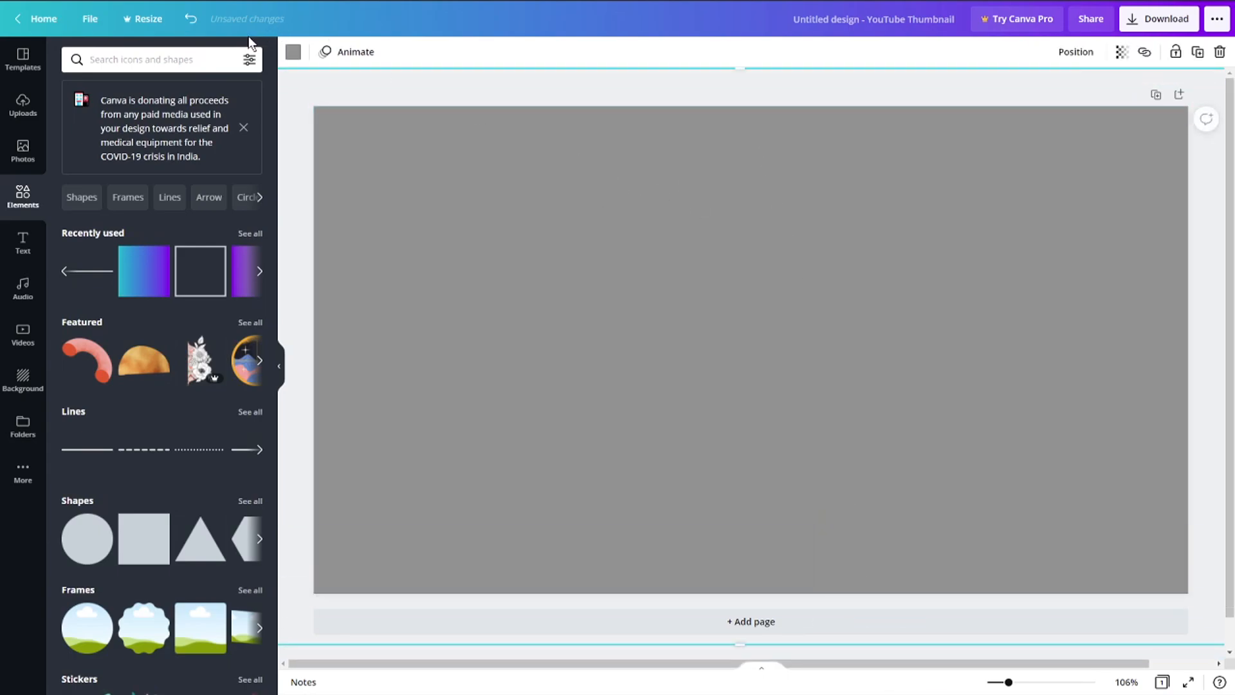
Recolor the full-page square to the custom coral red #E86A6A
left_click(293, 54)
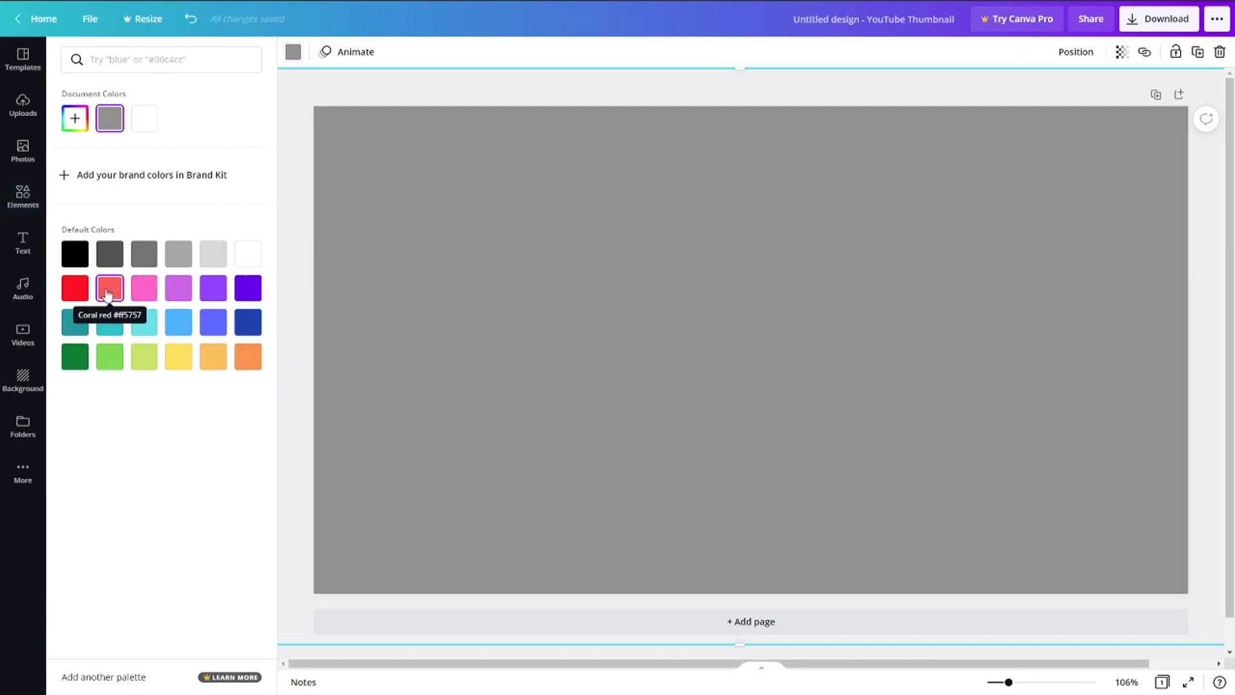
left_click(73, 133)
left_click_drag(76, 178, 165, 156)
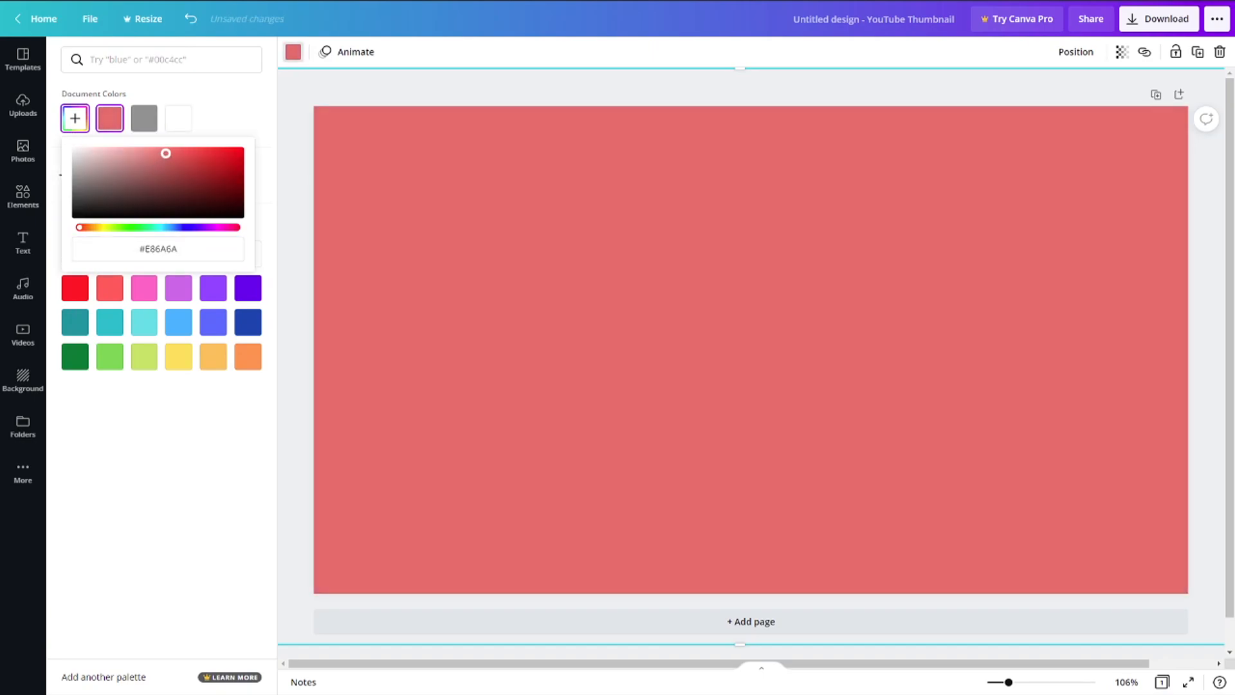
left_click(592, 63)
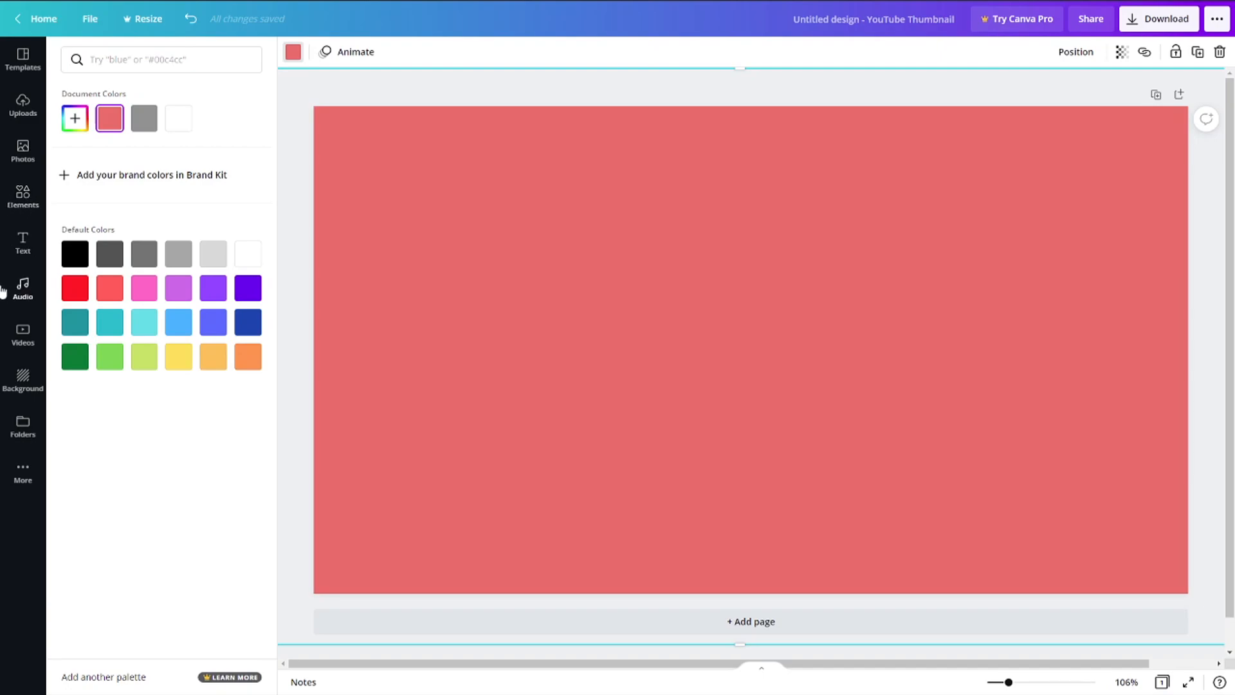
Add the uploaded transparent image of Naruto leaning on a scroll to the page
left_click(22, 112)
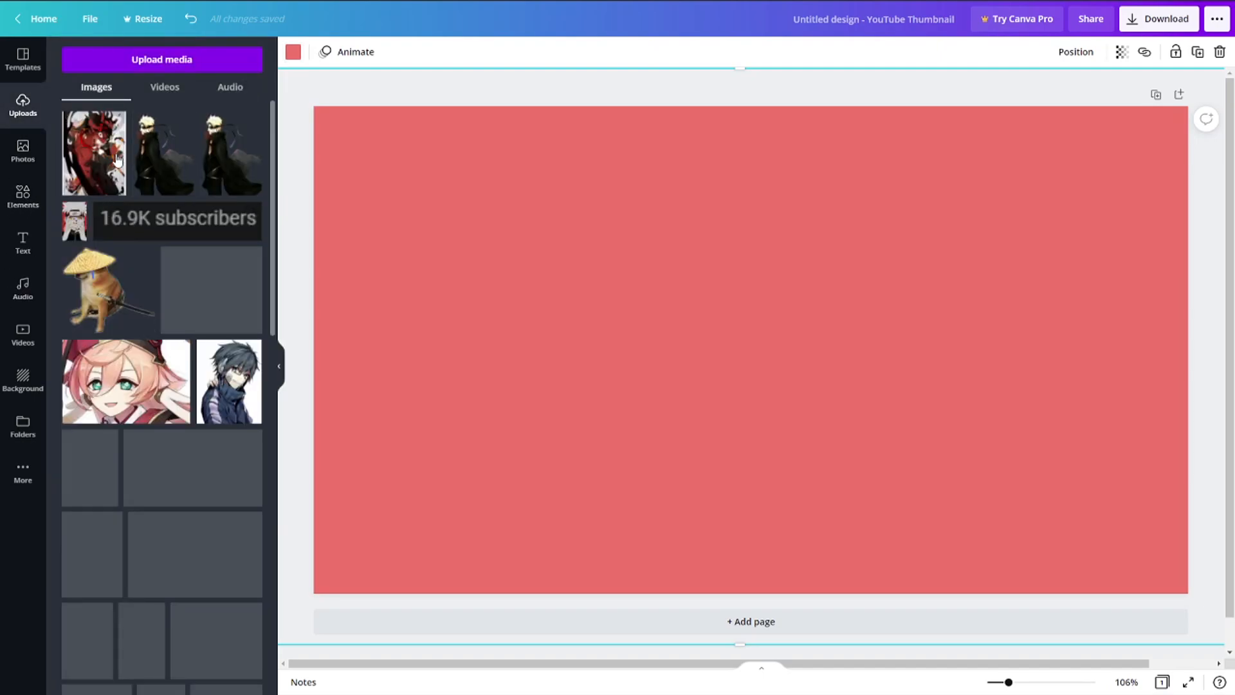
scroll(191, 247, "down", 8)
scroll(191, 241, "down", 3)
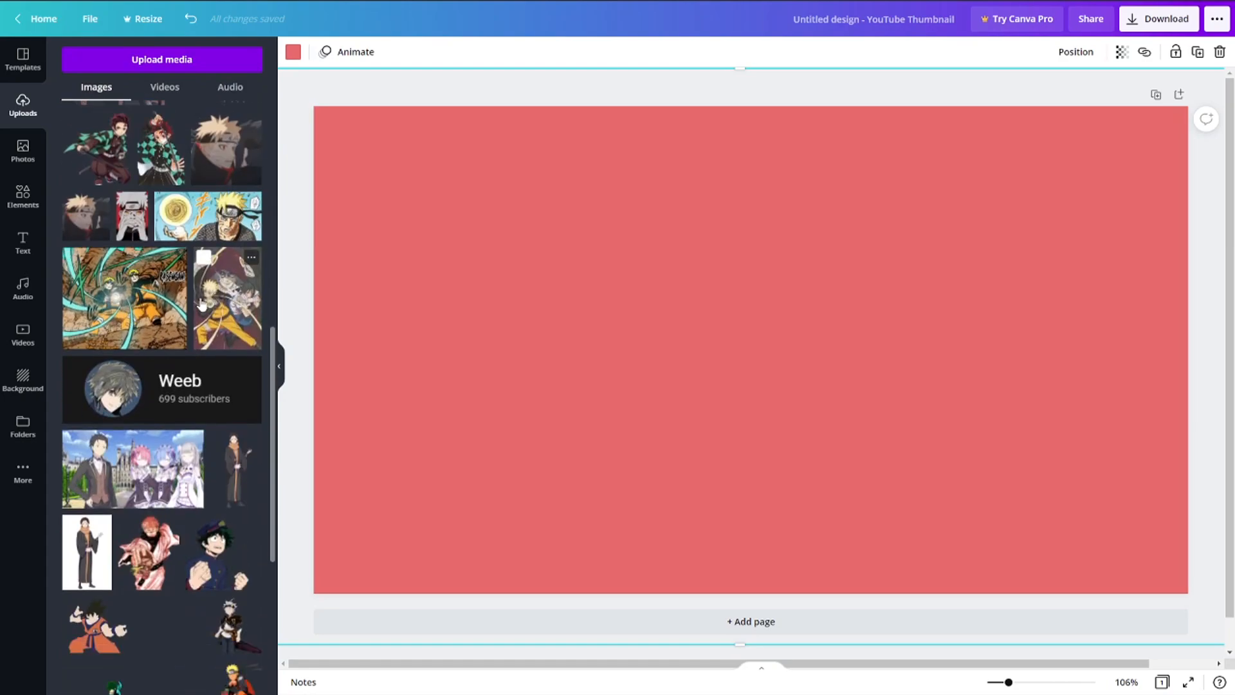
scroll(203, 305, "down", 5)
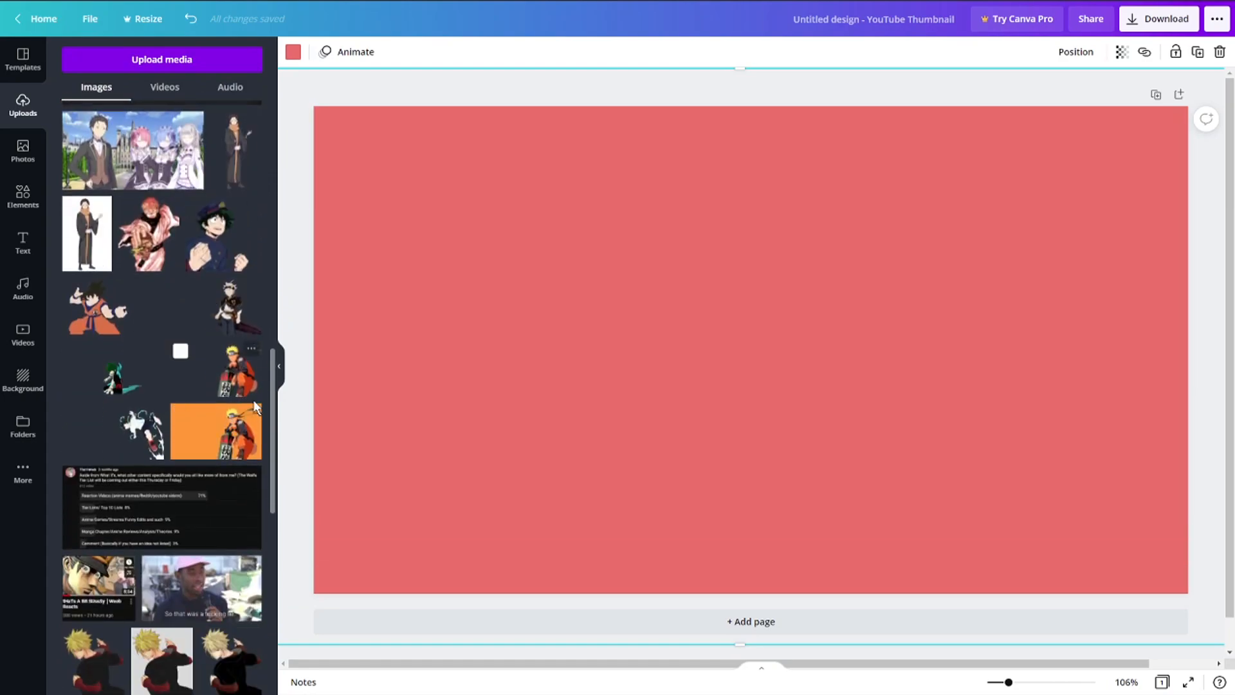
left_click(235, 370)
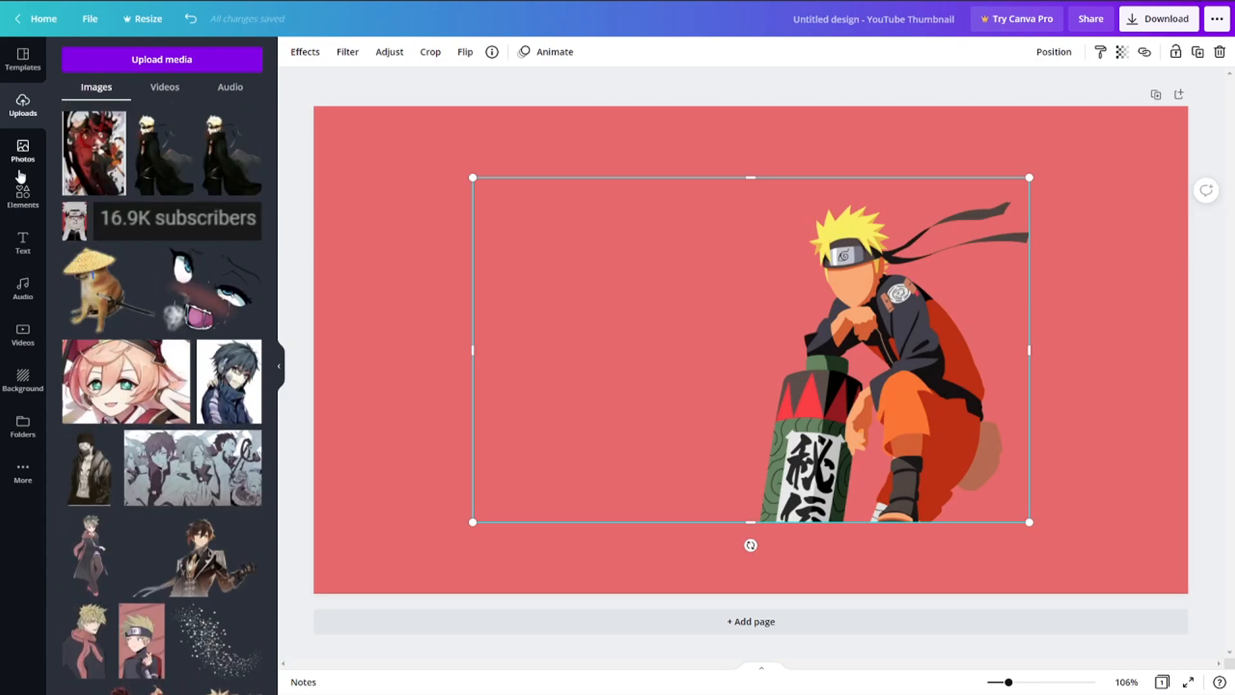
Enlarge the Naruto image to fill the page height and place the character on the right half of the page
left_click(23, 196)
left_click_drag(777, 379, 936, 455)
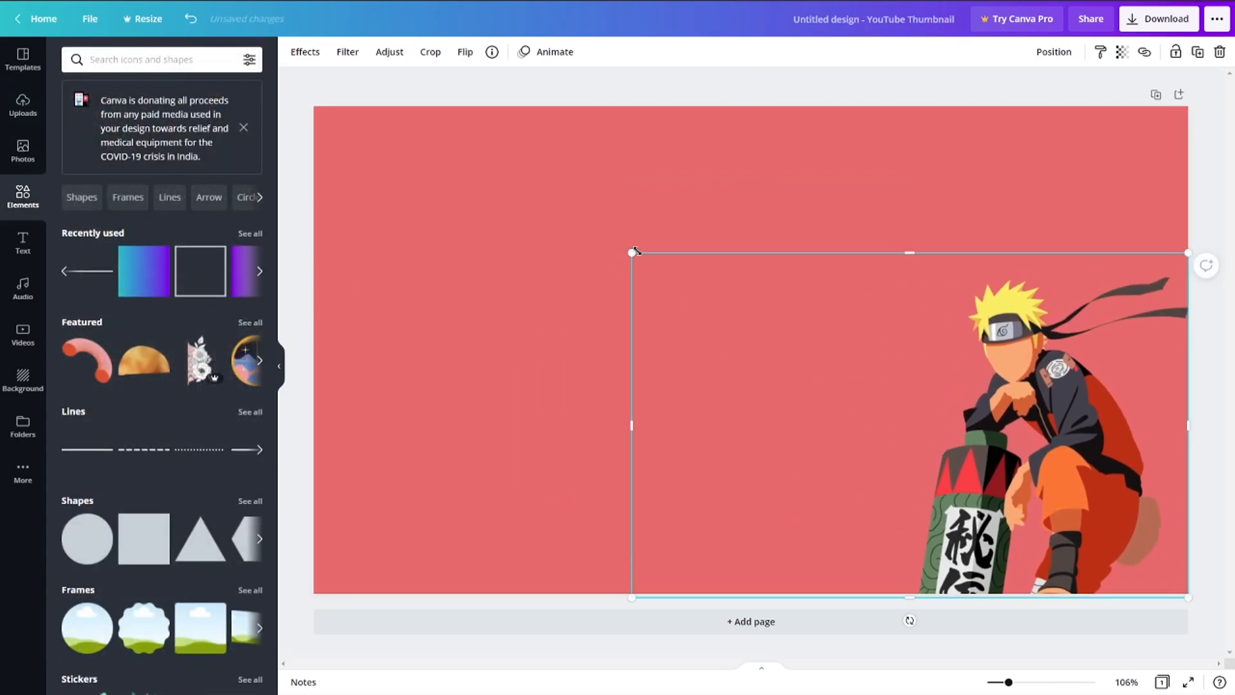
left_click_drag(631, 253, 293, 123)
left_click_drag(969, 377, 938, 375)
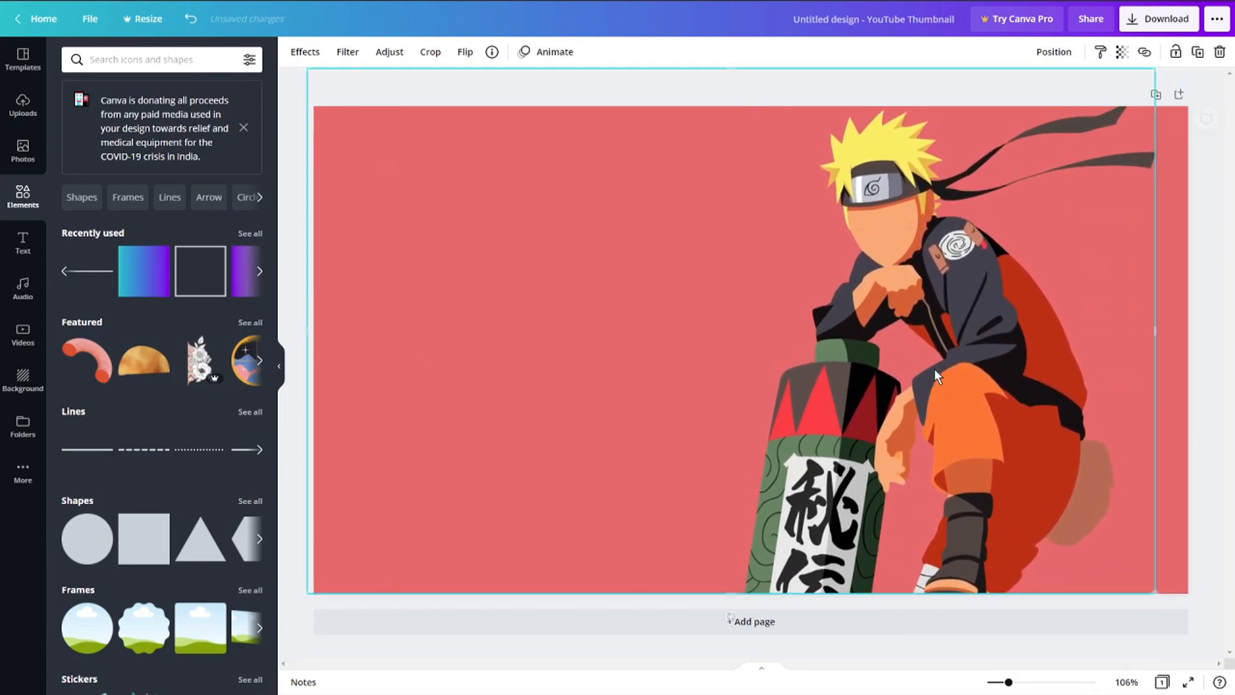
left_click(1208, 337)
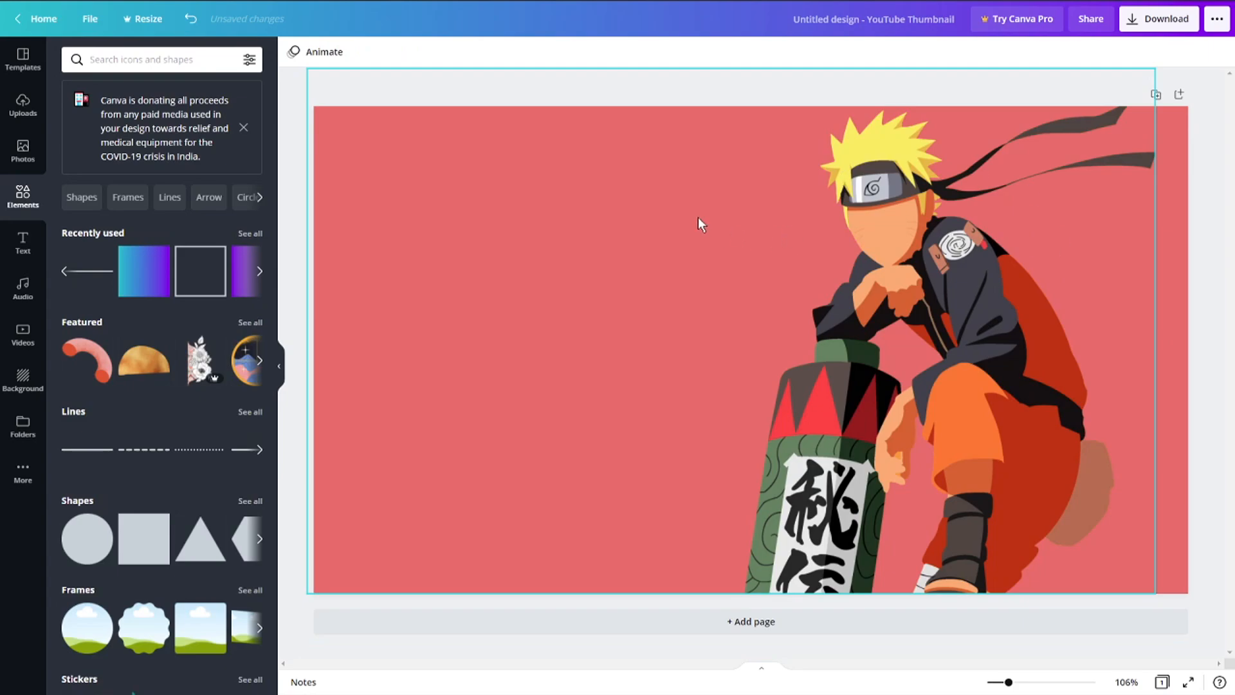
Try out the pink GLOW text style with the word STREAM widened onto one line, and delete it
mouse_move(217, 265)
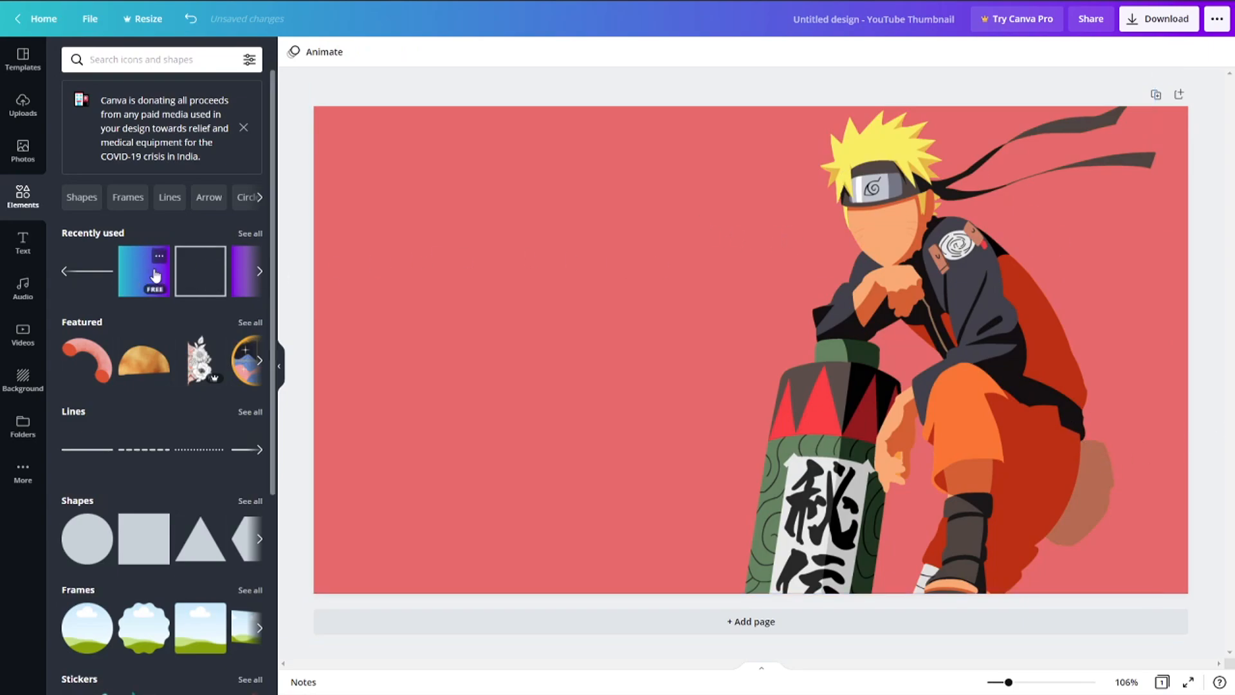
left_click(25, 242)
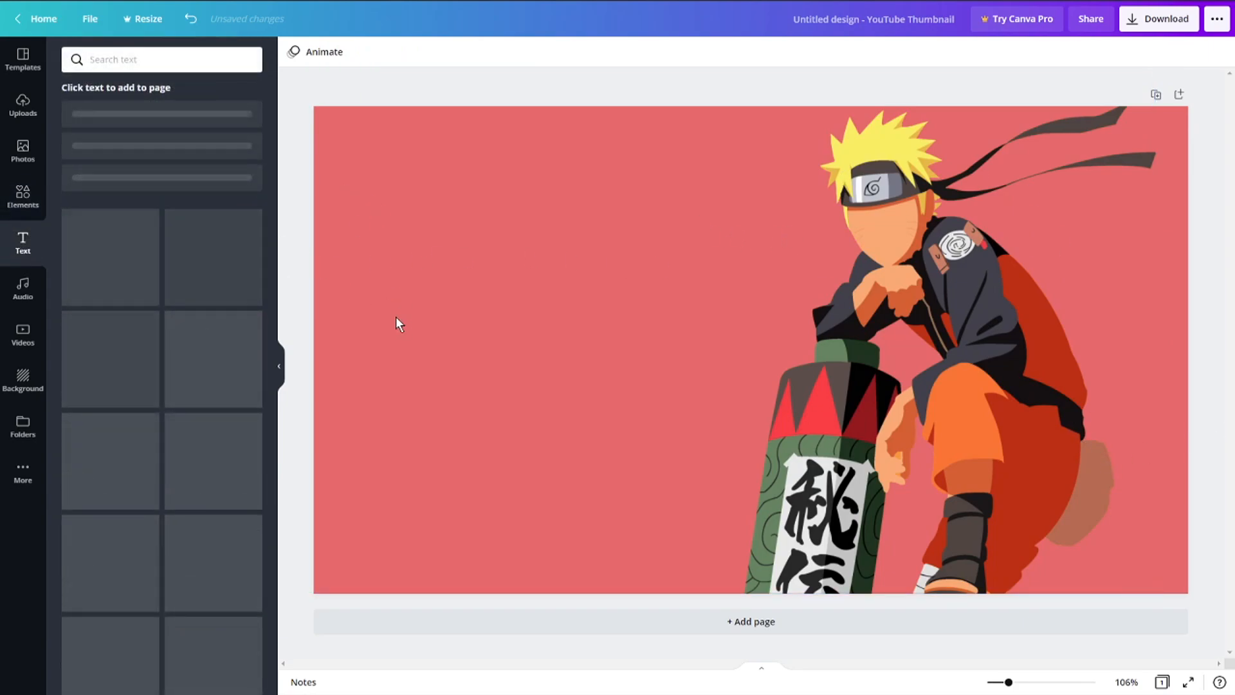
scroll(117, 406, "down", 3)
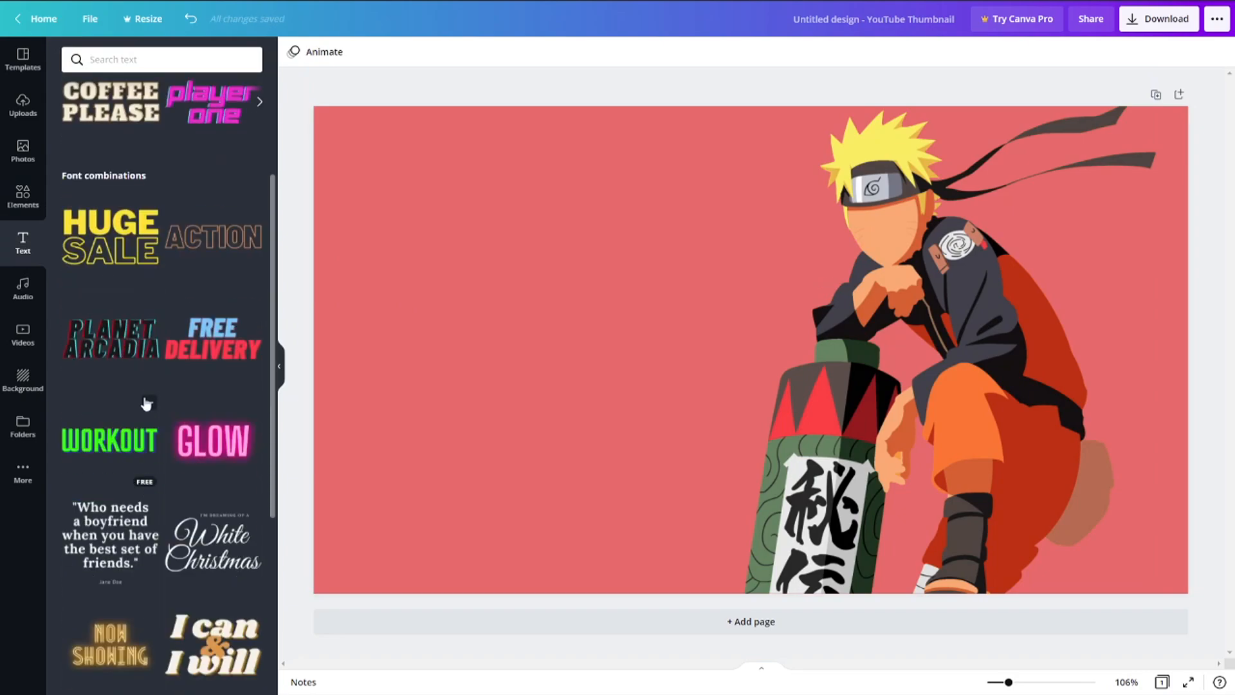
left_click(193, 447)
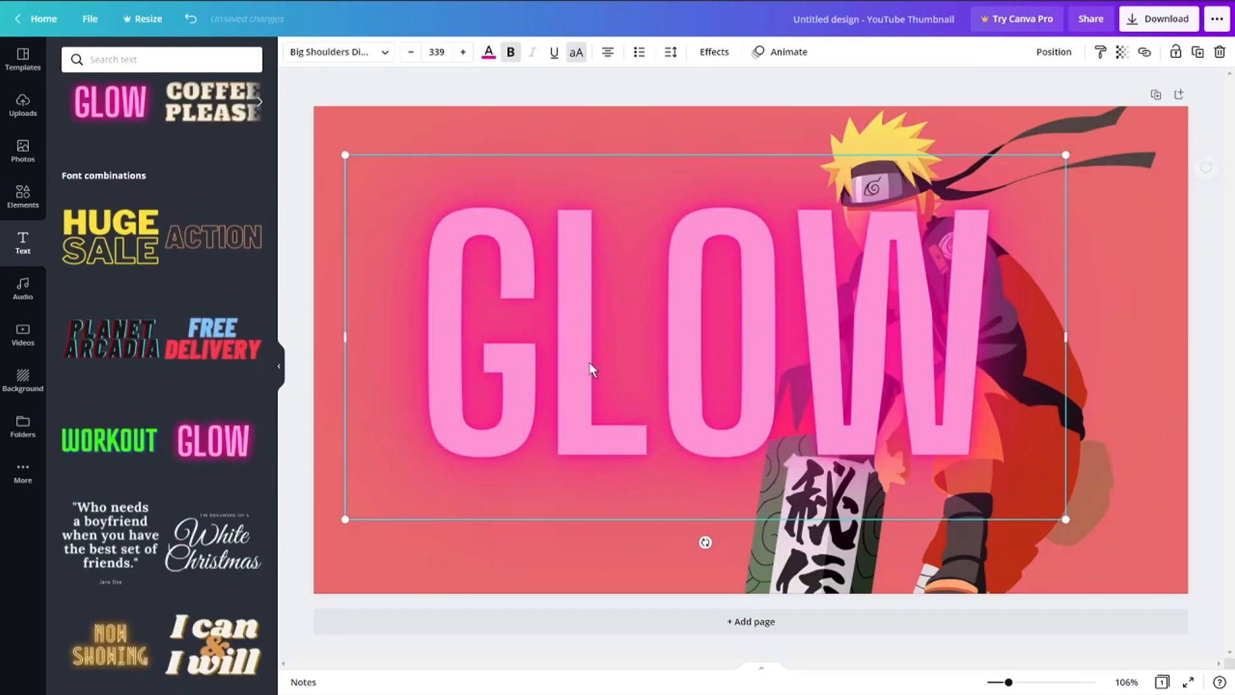
double_click(589, 361)
type("STREAM")
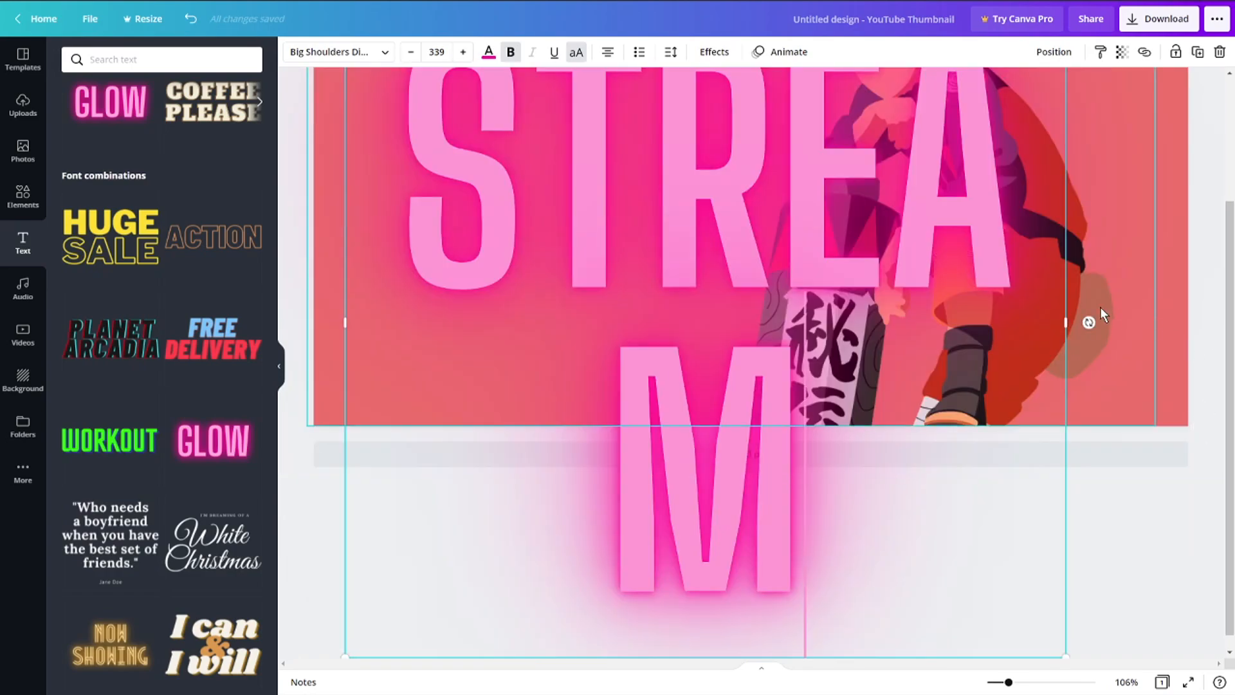
left_click_drag(1066, 322, 1222, 316)
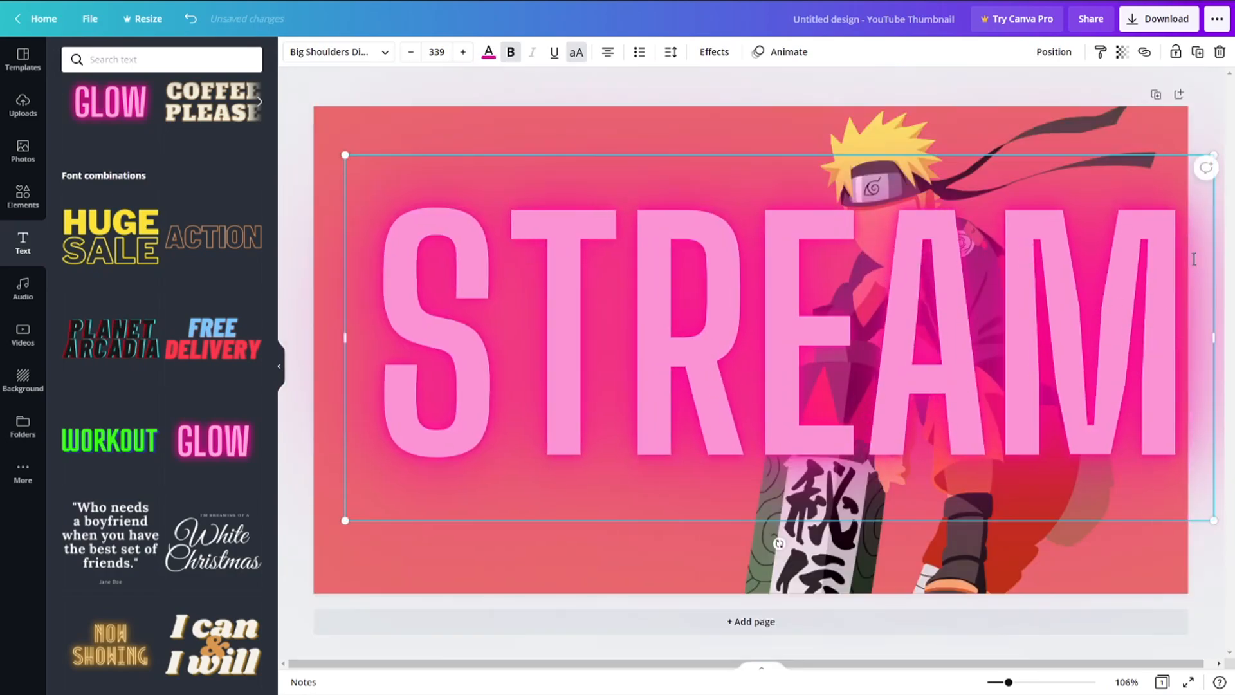
left_click(1030, 210)
left_click(1021, 223)
key("Delete")
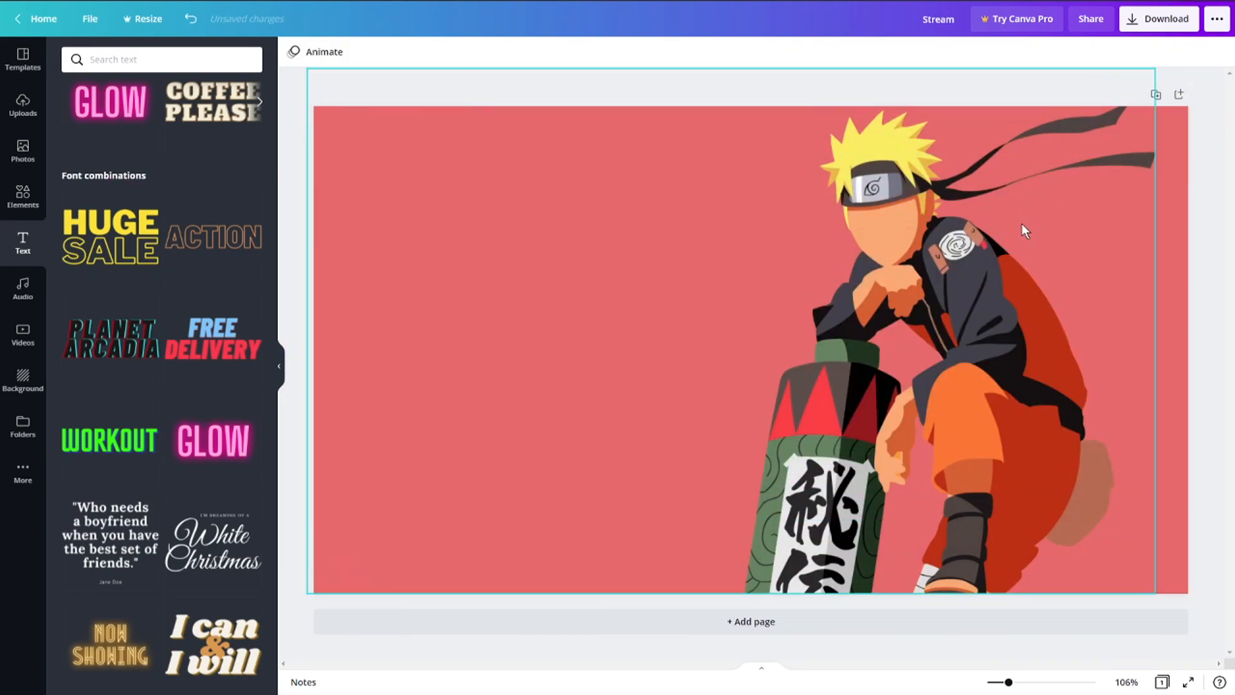
scroll(226, 384, "down", 4)
scroll(145, 359, "up", 7)
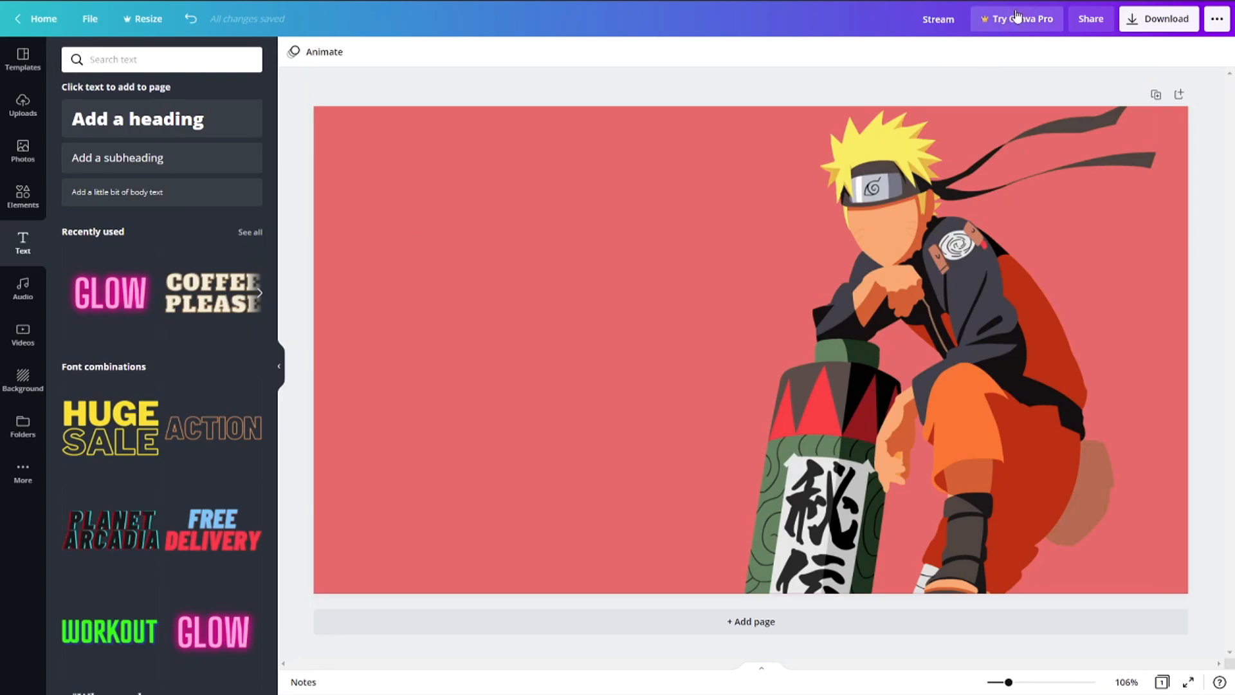
scroll(54, 301, "down", 3)
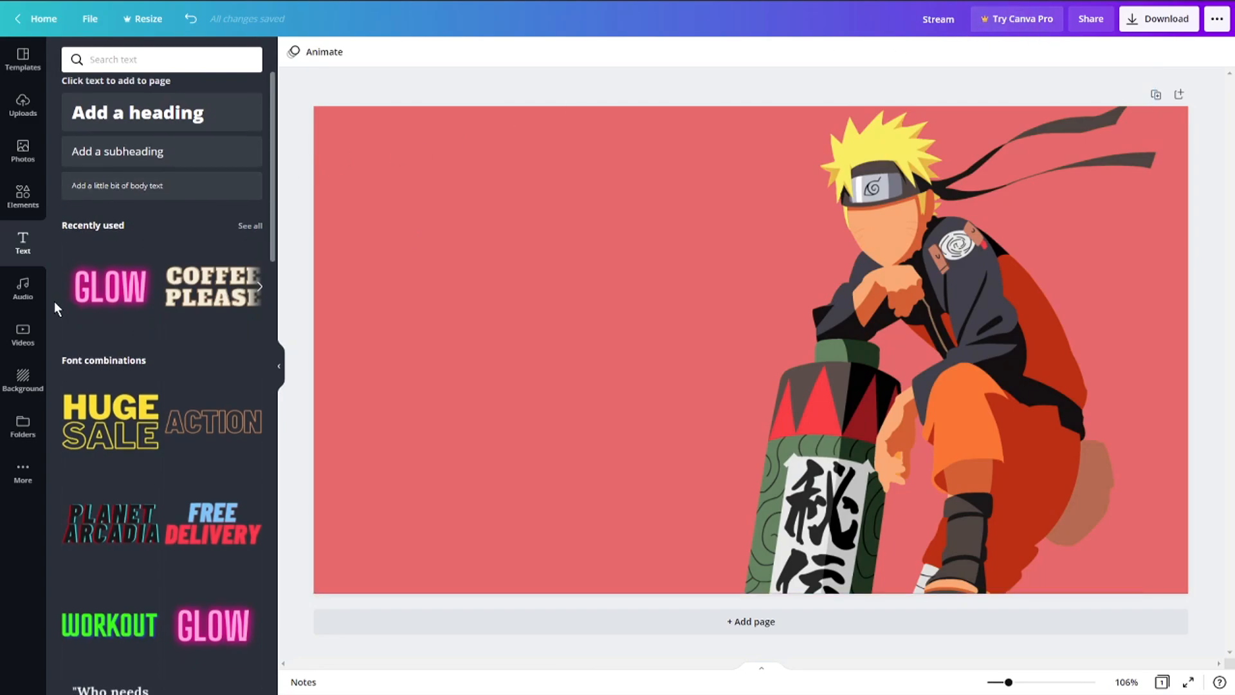
scroll(98, 329, "up", 2)
scroll(90, 329, "up", 1)
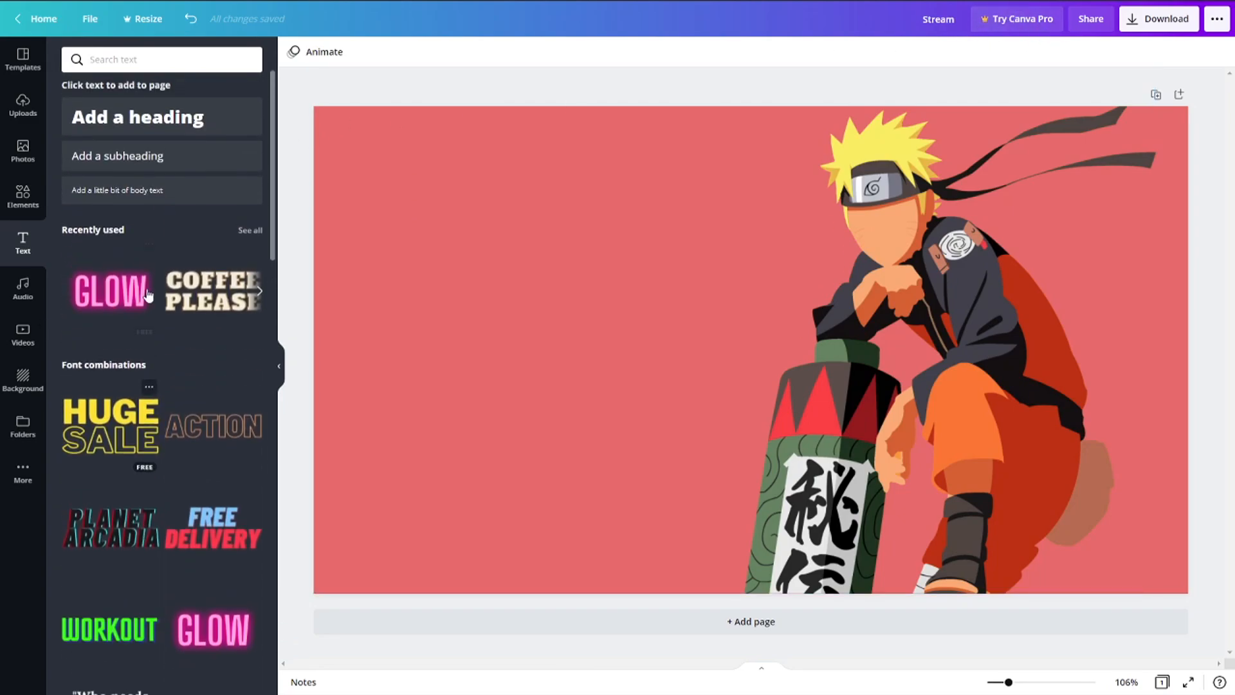
Add a heading near the page's upper-left area and change its text to "How"
left_click(135, 119)
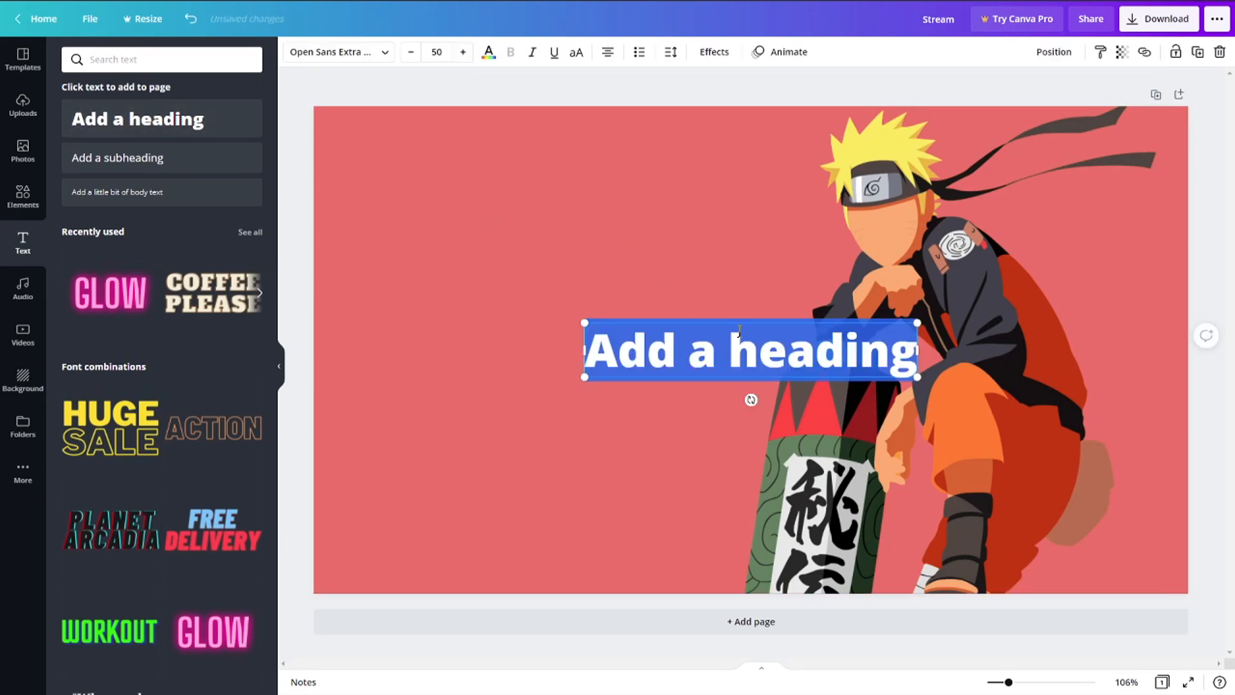
left_click_drag(741, 321, 519, 126)
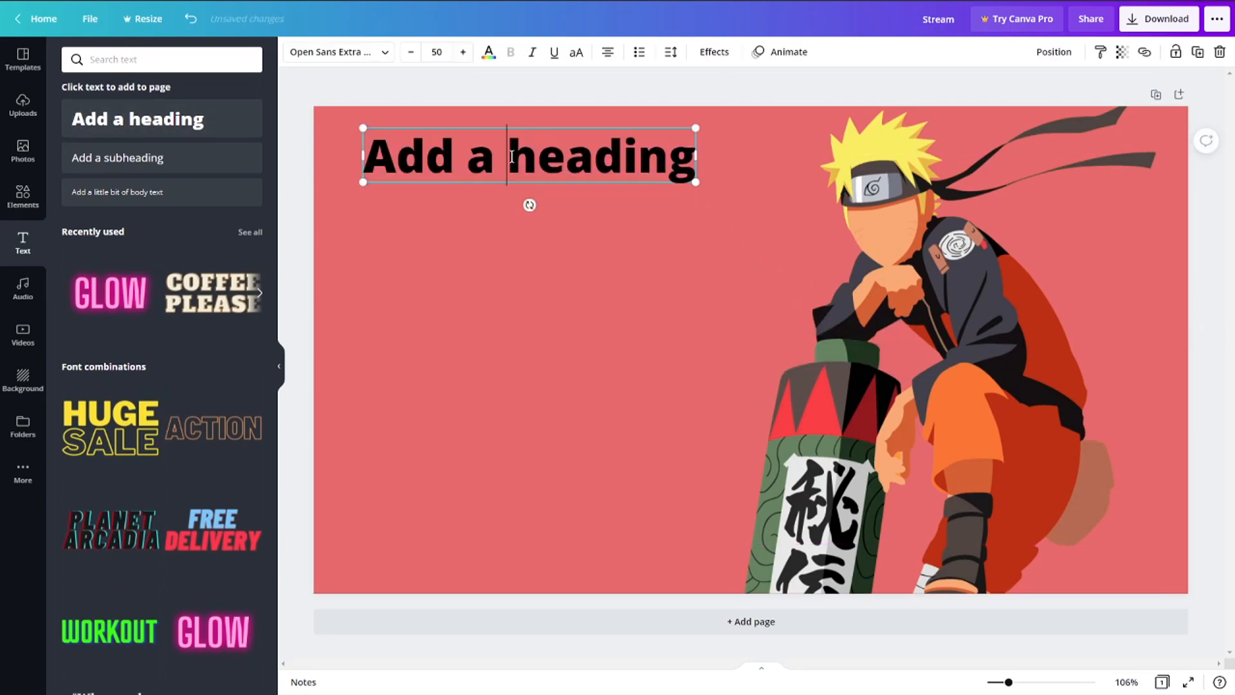
triple_click(518, 158)
left_click(518, 157)
double_click(518, 157)
left_click(515, 155)
triple_click(494, 155)
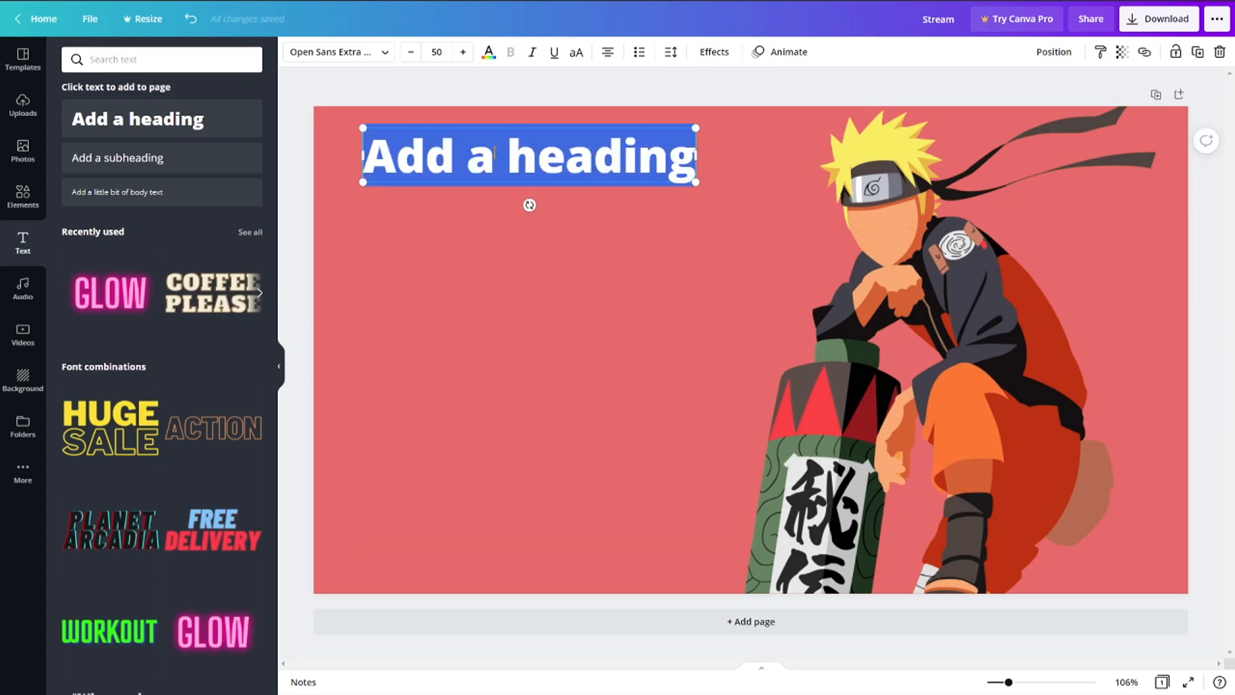
type("Hoiw")
key("BackSpace")
key("BackSpace")
type("w")
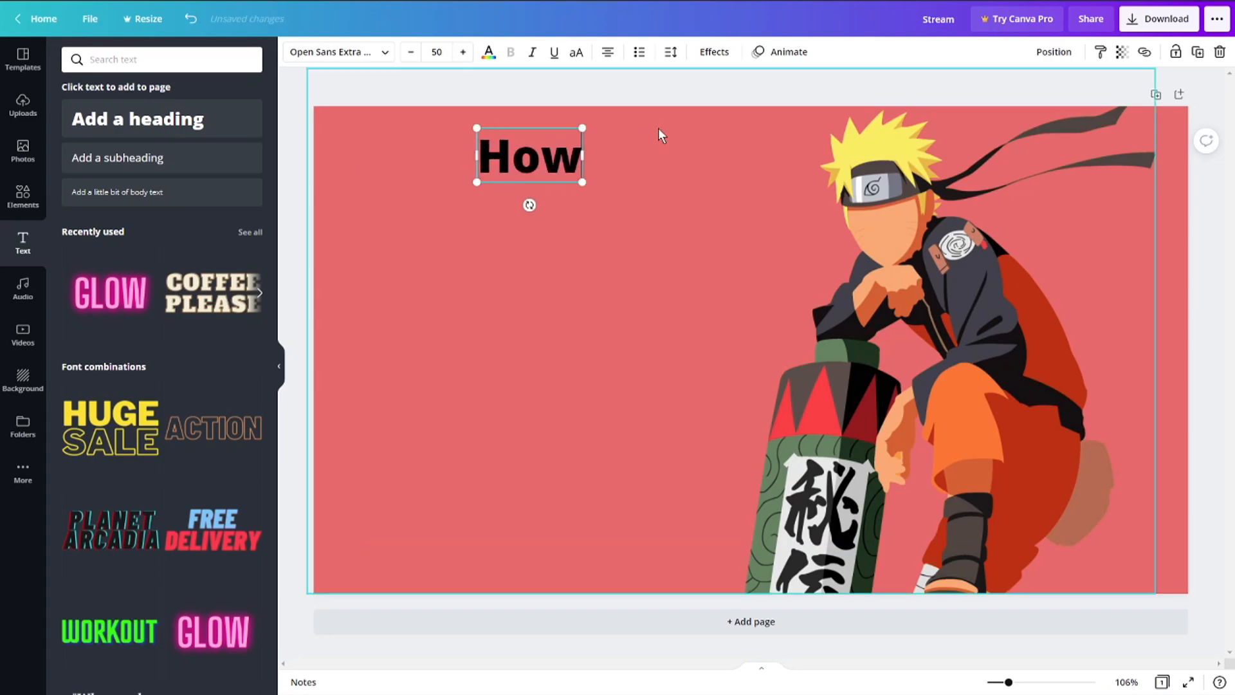
Set the How text's font to Anton and enlarge it to size 121 in the page's upper-left area
left_click(385, 54)
scroll(116, 167, "down", 4)
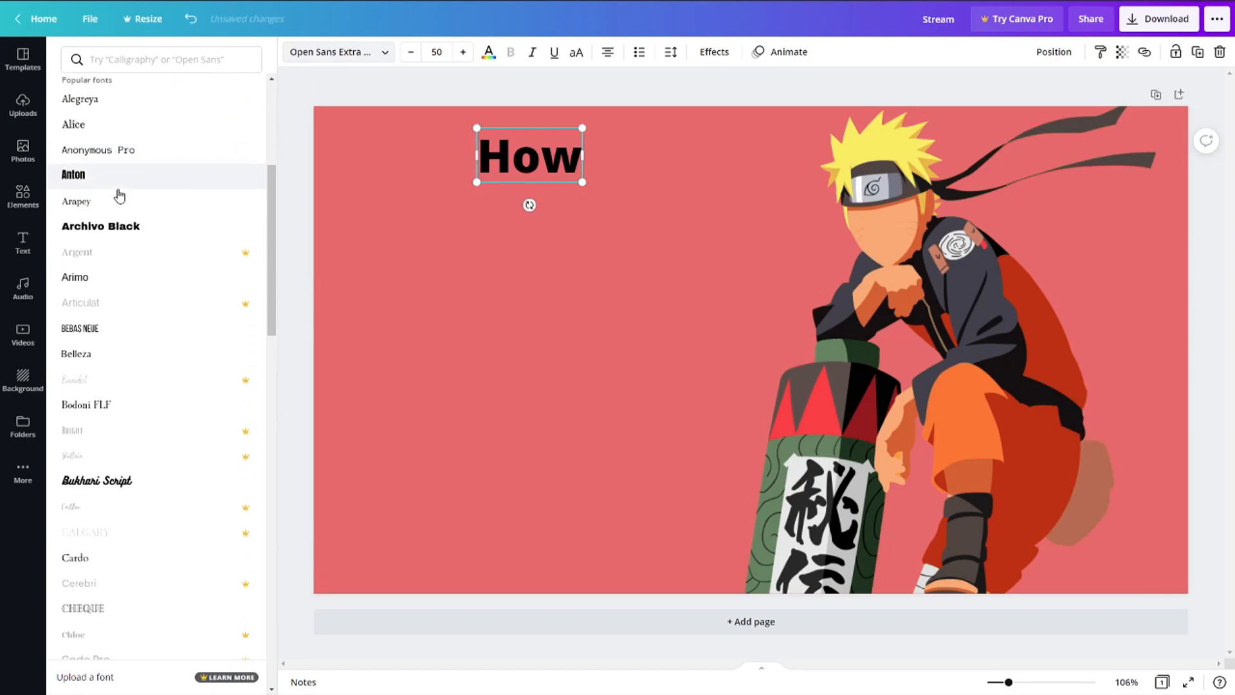
scroll(119, 194, "up", 5)
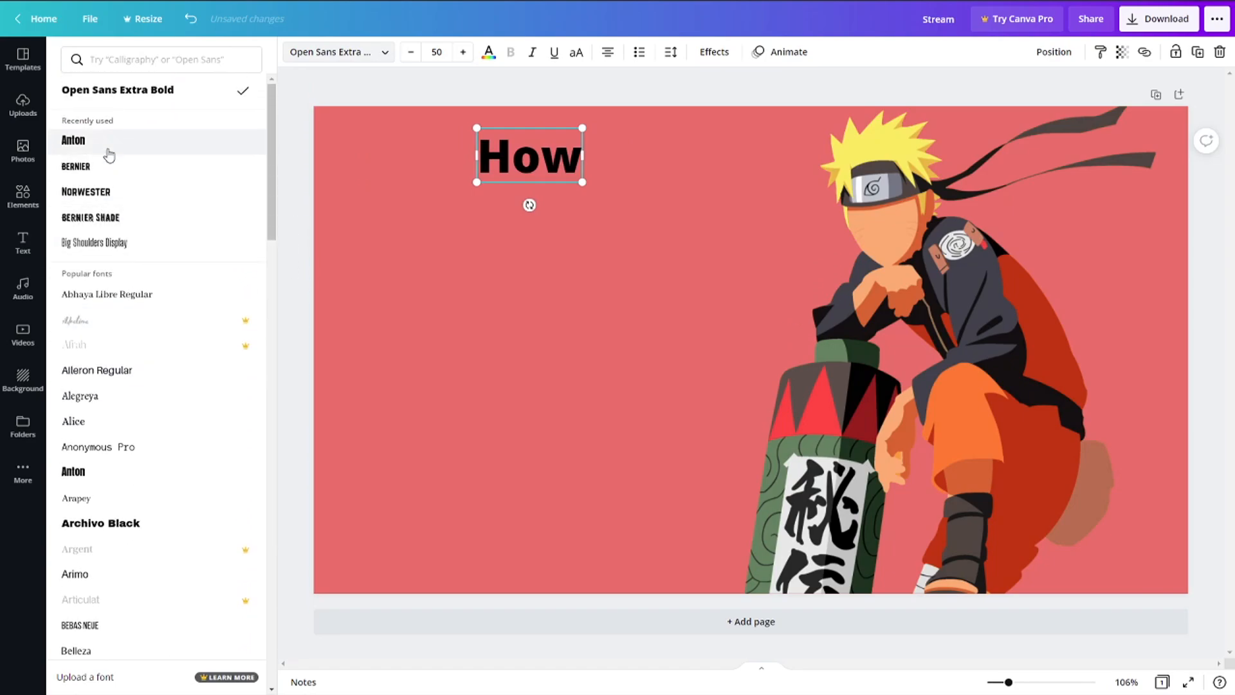
left_click(109, 154)
left_click(500, 213)
left_click_drag(538, 164, 386, 163)
left_click_drag(464, 194, 535, 259)
left_click(590, 218)
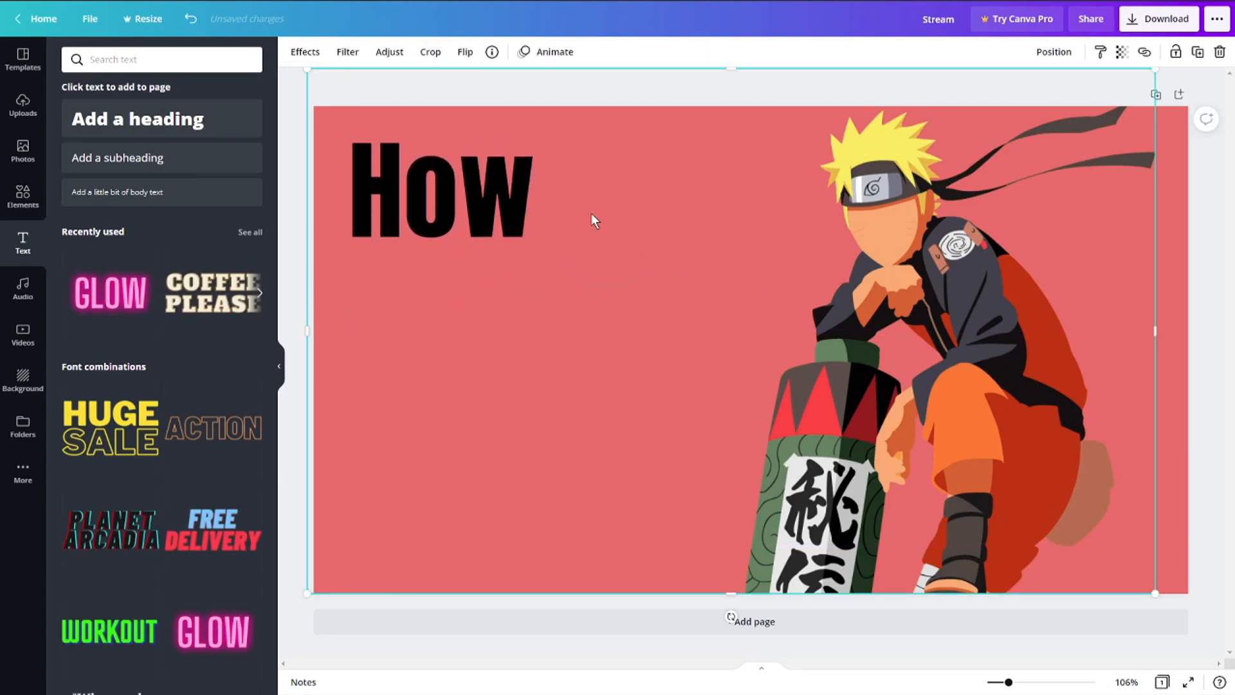
Duplicate the How text and place the copy to the right of the original
right_click(444, 198)
left_click(467, 215)
right_click(466, 213)
left_click(572, 260)
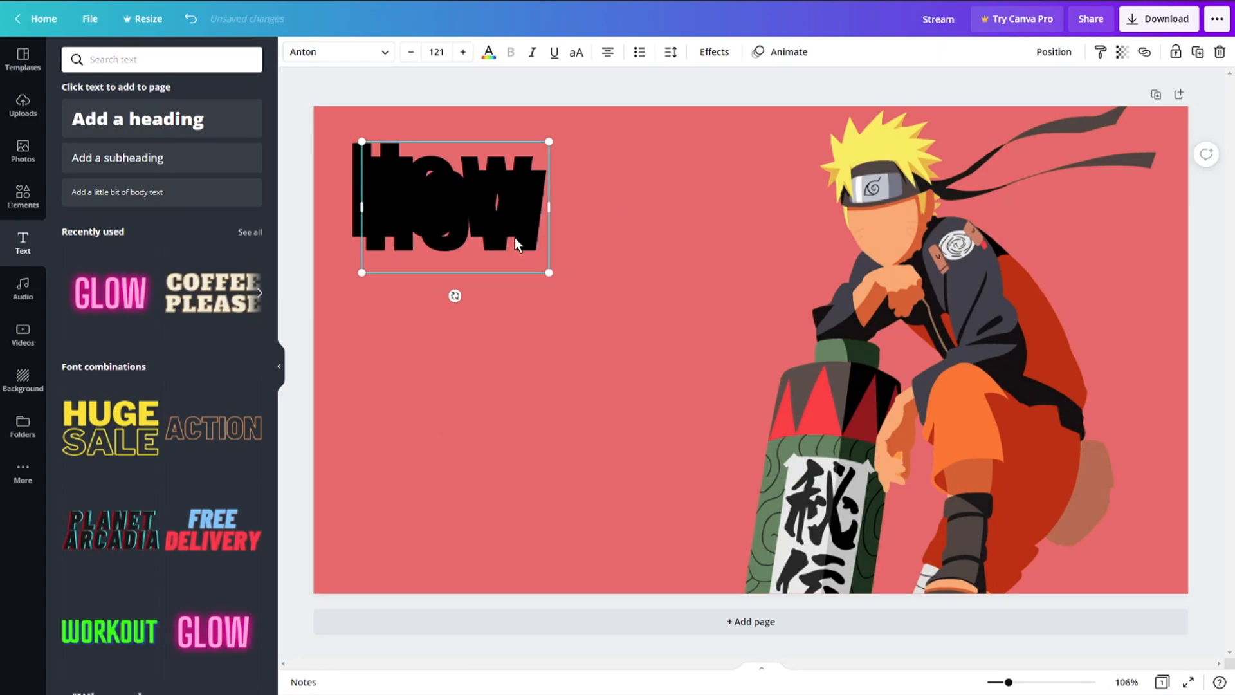
left_click_drag(510, 242, 644, 219)
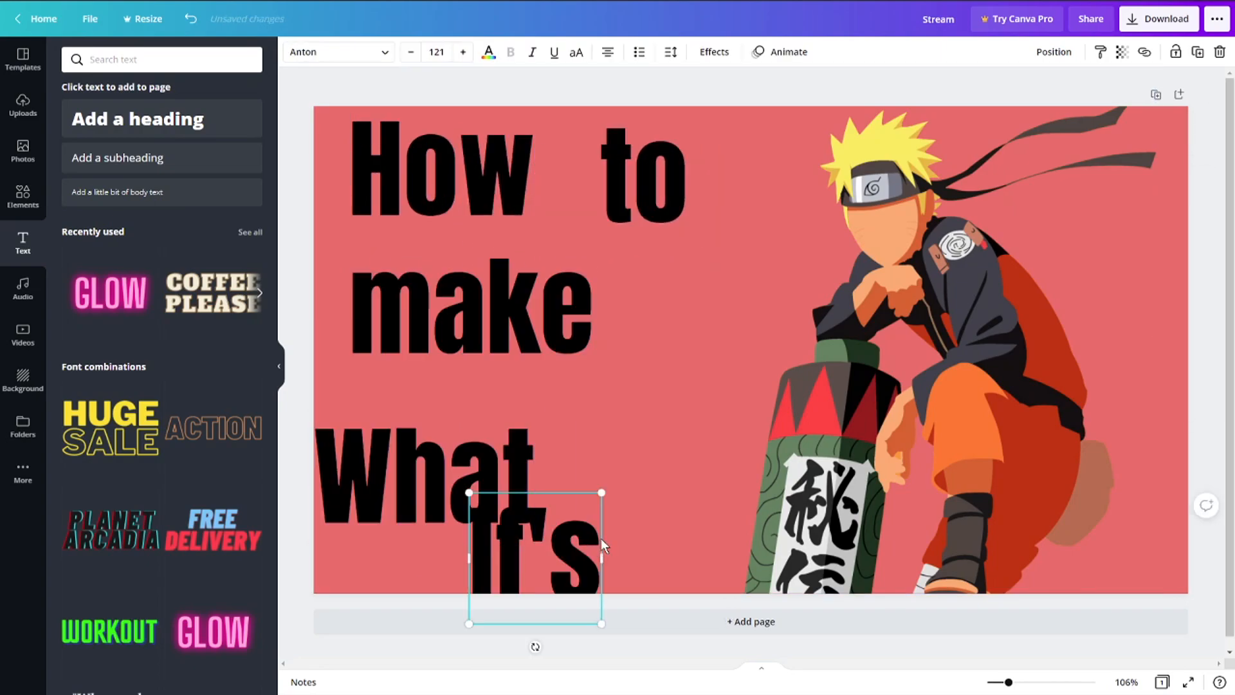
Line up "What" and "If's" along the page's lower edge and move "make" just above them
left_click_drag(586, 540, 680, 495)
left_click_drag(513, 462, 579, 514)
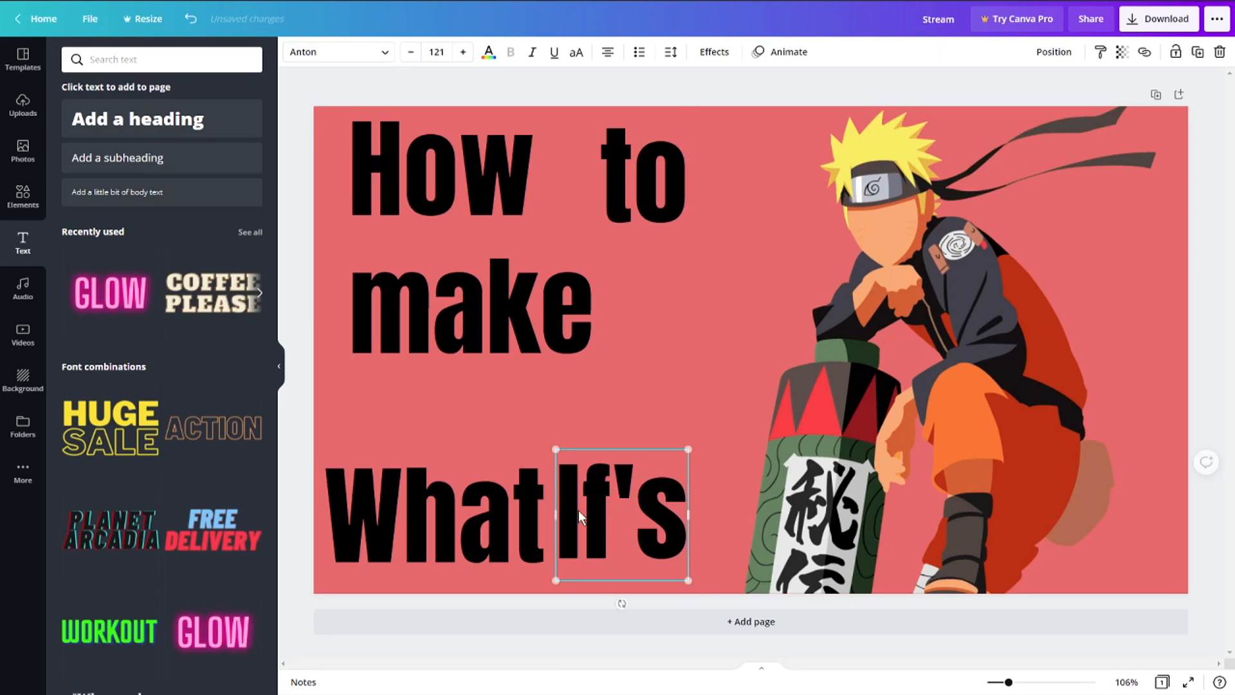
left_click_drag(482, 322, 513, 400)
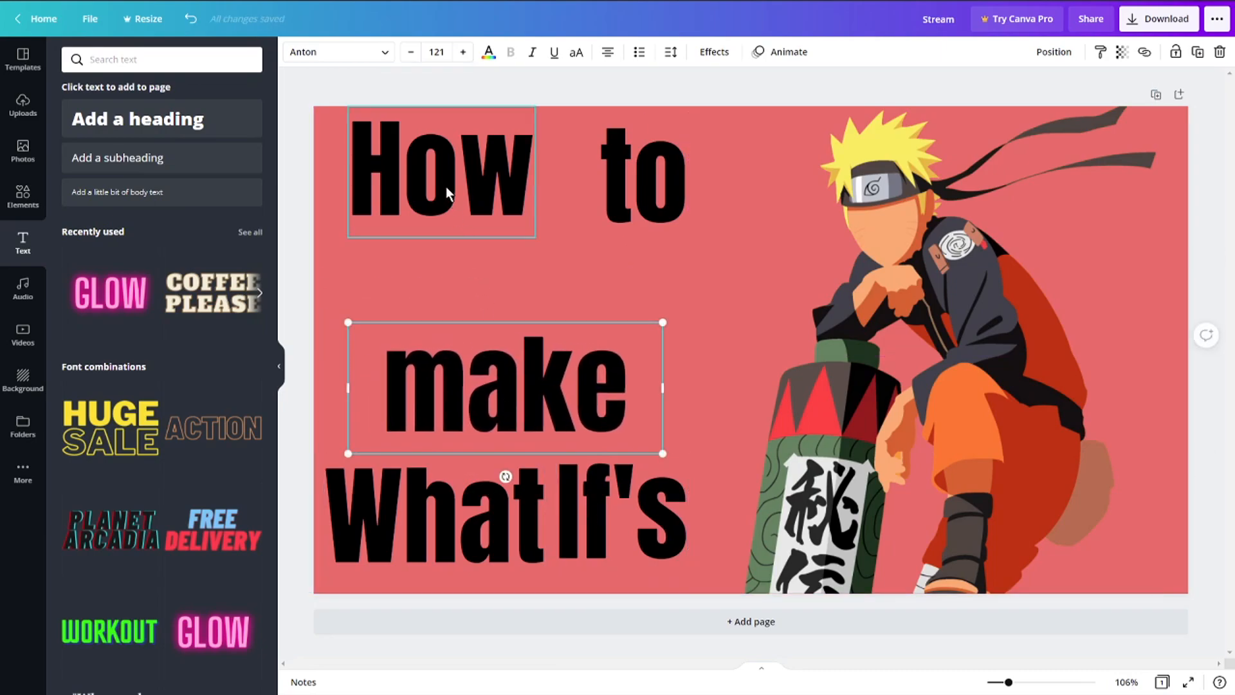
Enlarge "How" to size 144 in the page's upper-left corner and place "to" below and right of it
left_click_drag(446, 187, 434, 235)
left_click_drag(623, 182, 585, 253)
left_click_drag(408, 206, 399, 171)
left_click_drag(522, 119, 553, 100)
left_click_drag(595, 231, 609, 238)
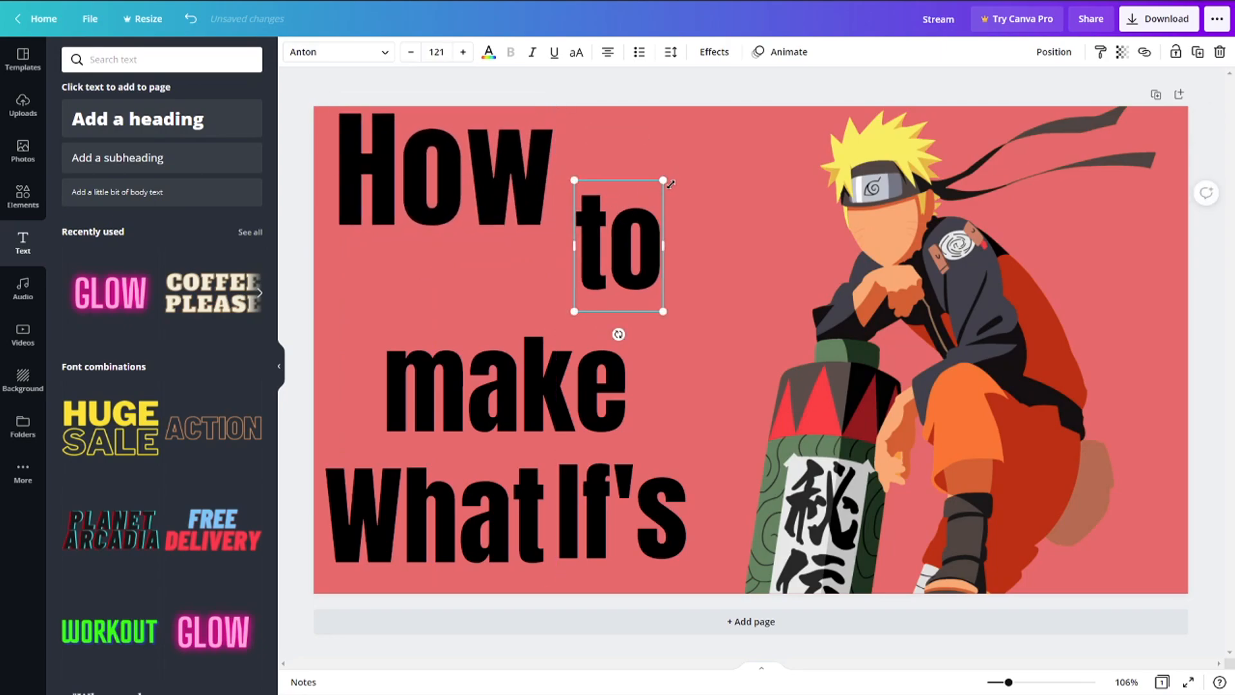
Enlarge "to" to size 145 and "make" to size 147, placing them between "How" and the lower words
left_click_drag(670, 184, 734, 161)
left_click_drag(656, 219, 624, 225)
left_click_drag(547, 372, 508, 352)
left_click_drag(624, 306, 693, 291)
Space "What" and "If's" apart on the bottom line and enlarge them to sizes 136 and 141
left_click_drag(593, 524, 628, 529)
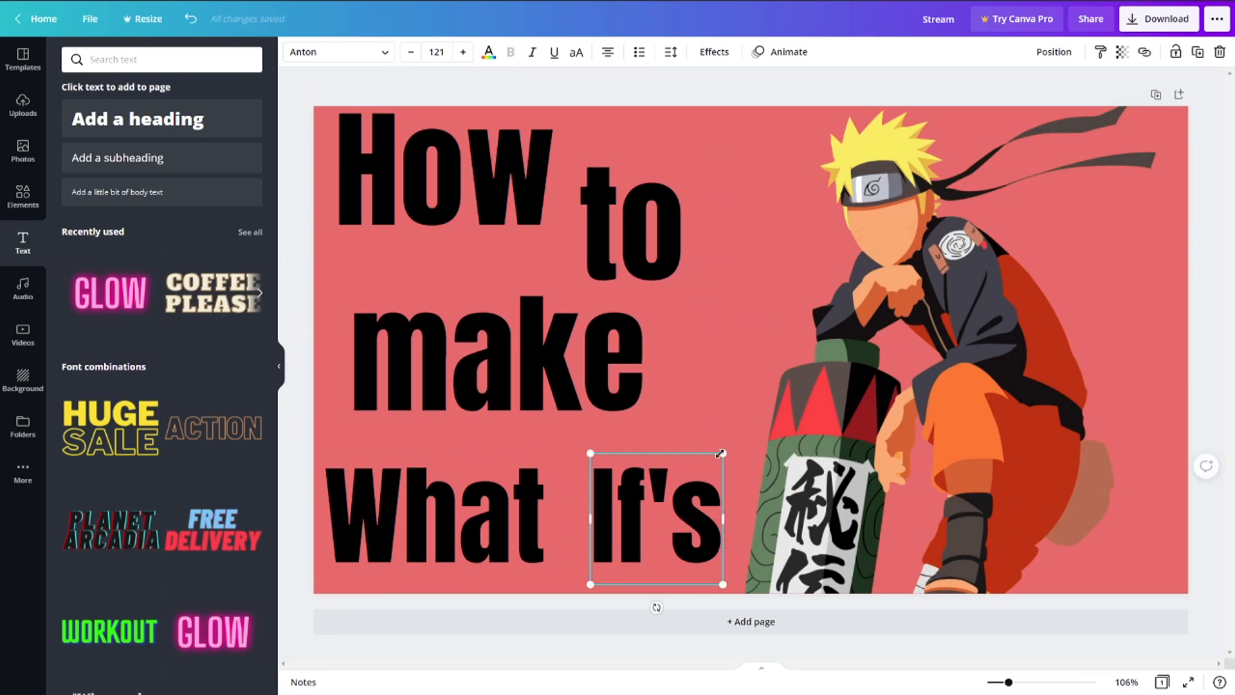
left_click_drag(721, 454, 746, 457)
left_click_drag(620, 527, 632, 505)
left_click_drag(511, 504, 521, 514)
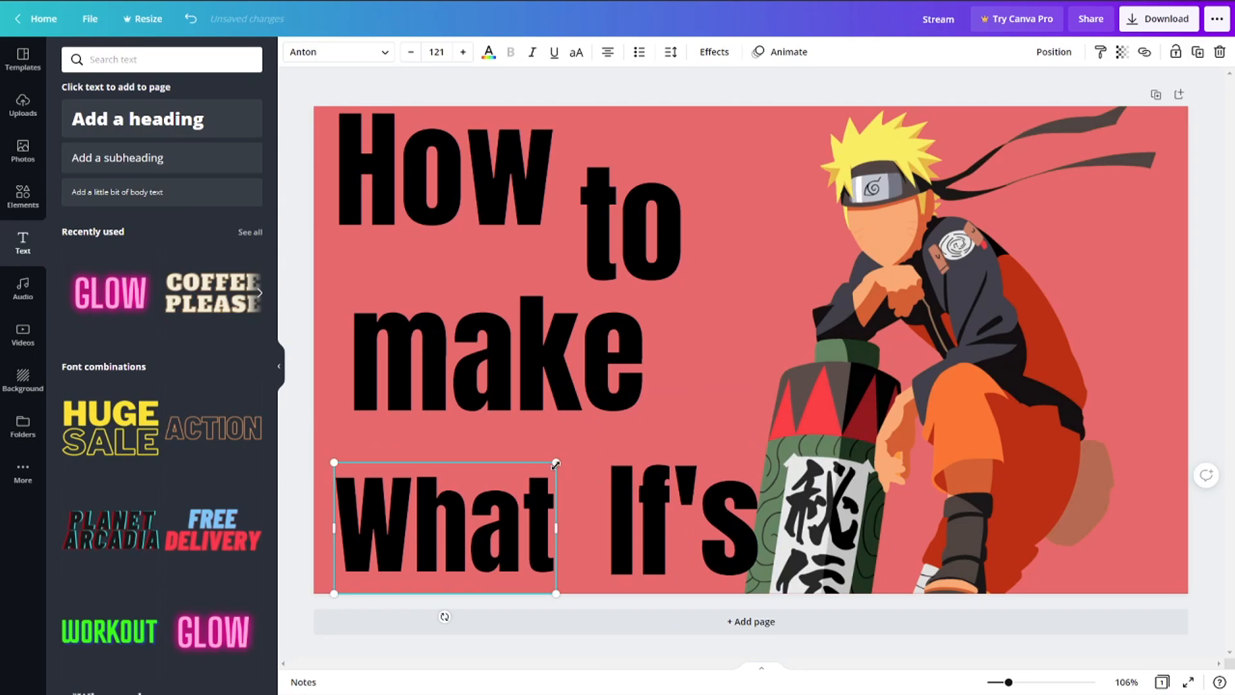
left_click_drag(556, 464, 583, 446)
left_click_drag(548, 486, 535, 492)
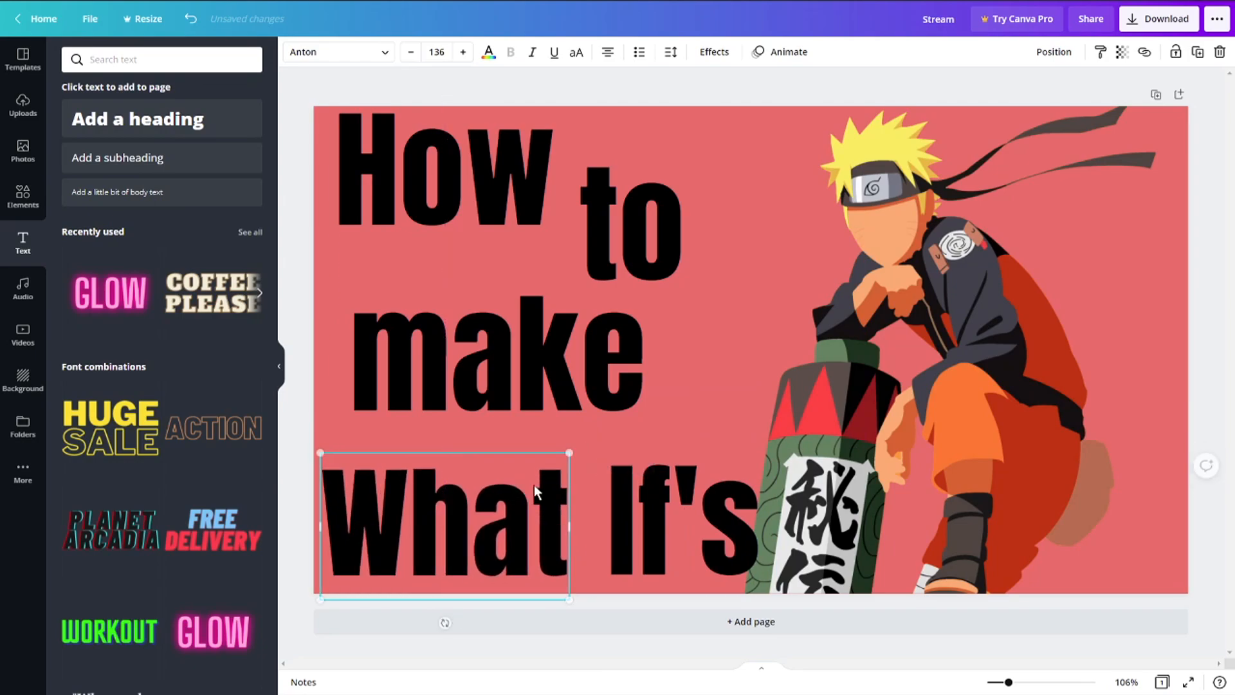
Fine-tune the positions of "make" and "How" so that "How" sits just inside the page's upper edge
left_click(496, 353)
left_click(450, 168)
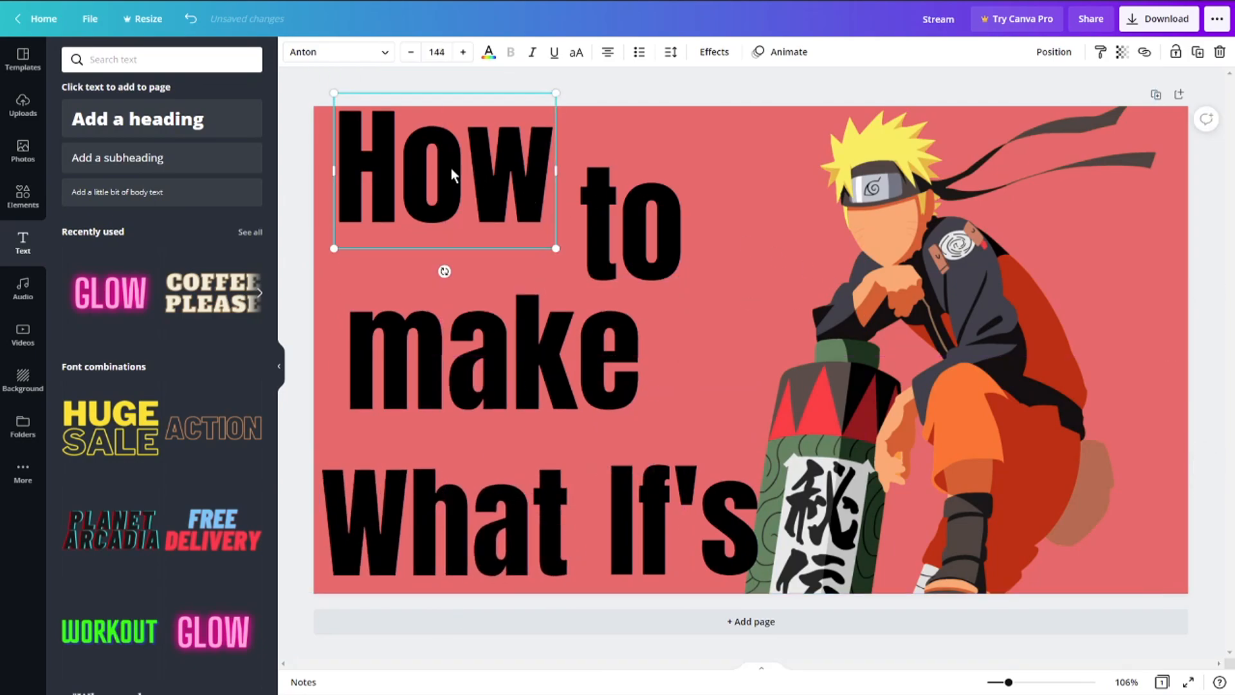
left_click_drag(338, 117, 339, 123)
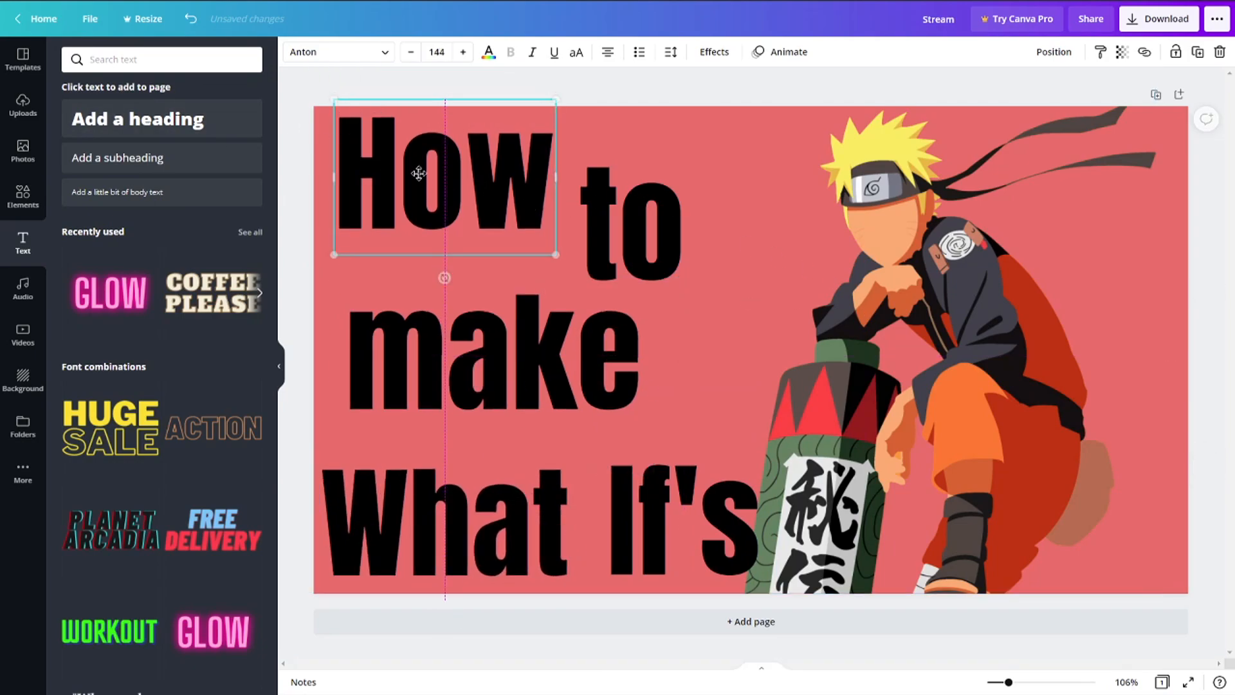
Apply the Splice effect to "How" with thickness 57, offset 0 and white as the effect color
left_click(708, 54)
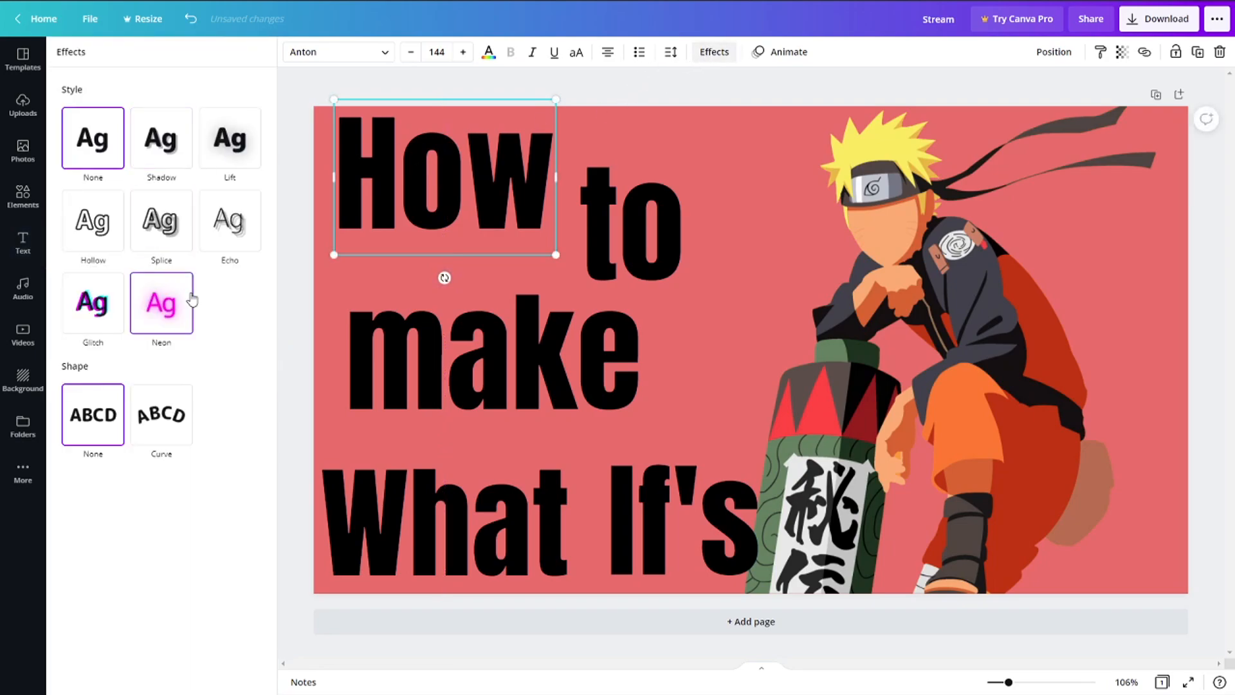
left_click(165, 242)
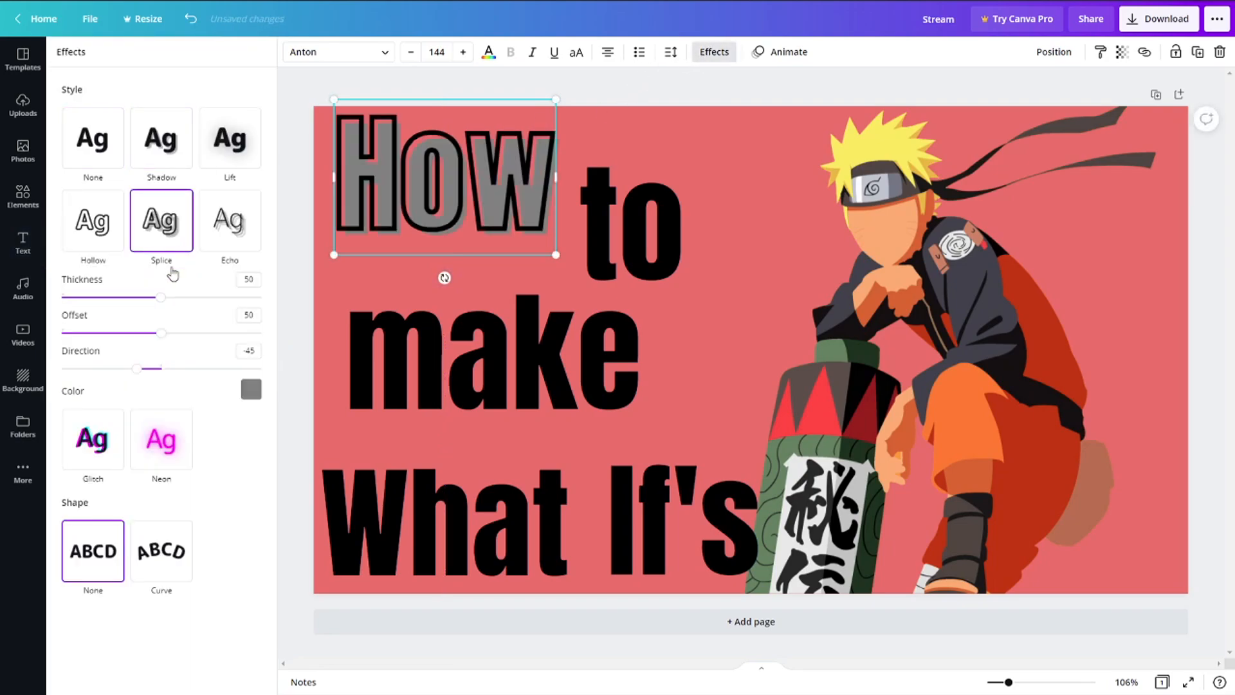
left_click_drag(160, 297, 177, 319)
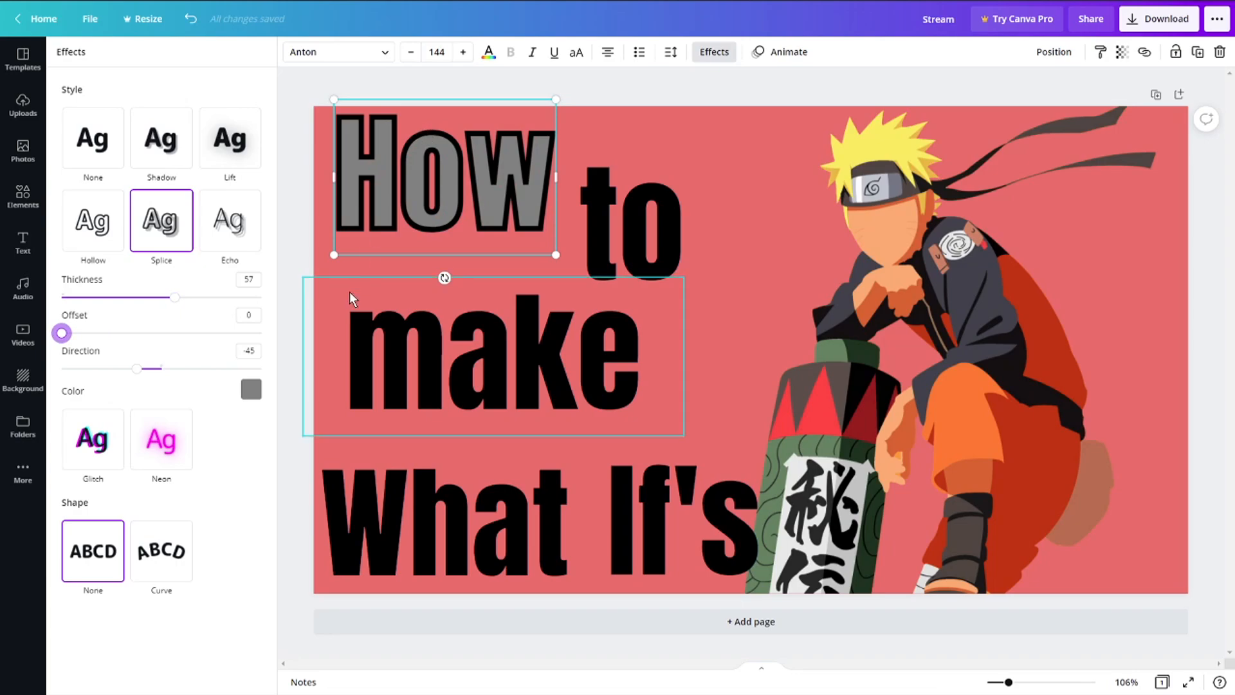
left_click(251, 388)
left_click(226, 497)
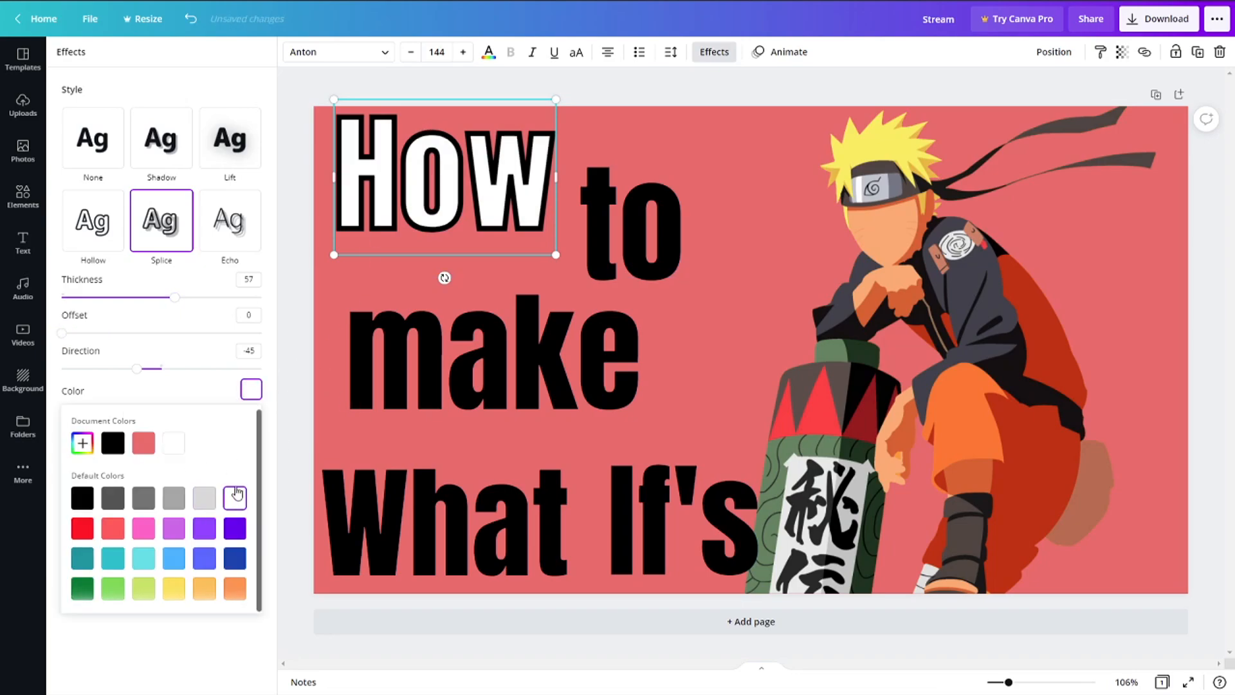
Apply the Splice effect to "to" with offset 0 and white as the effect color
left_click(662, 207)
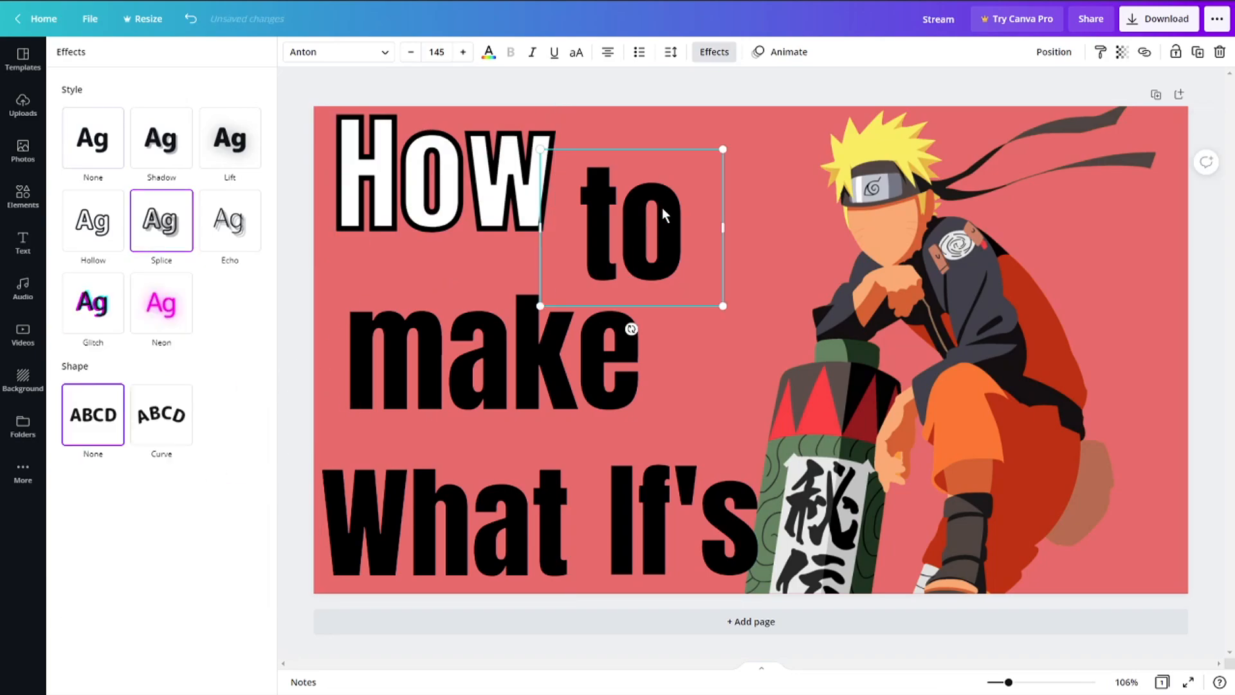
left_click(192, 247)
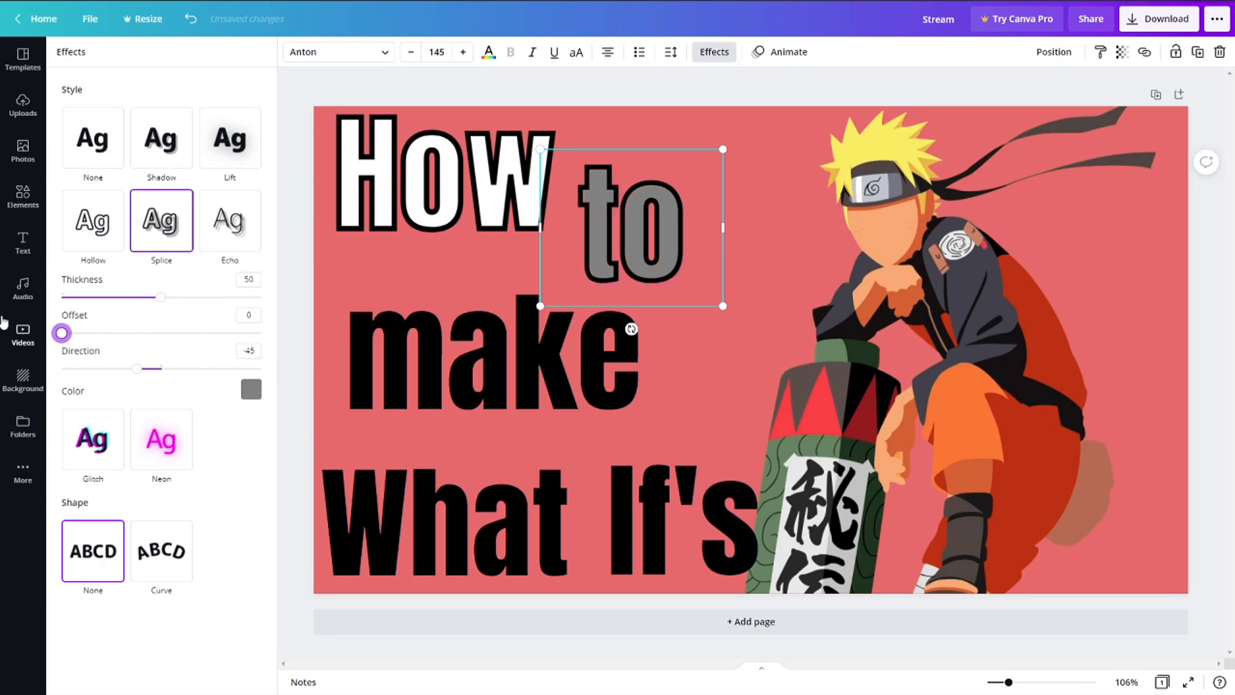
left_click(251, 388)
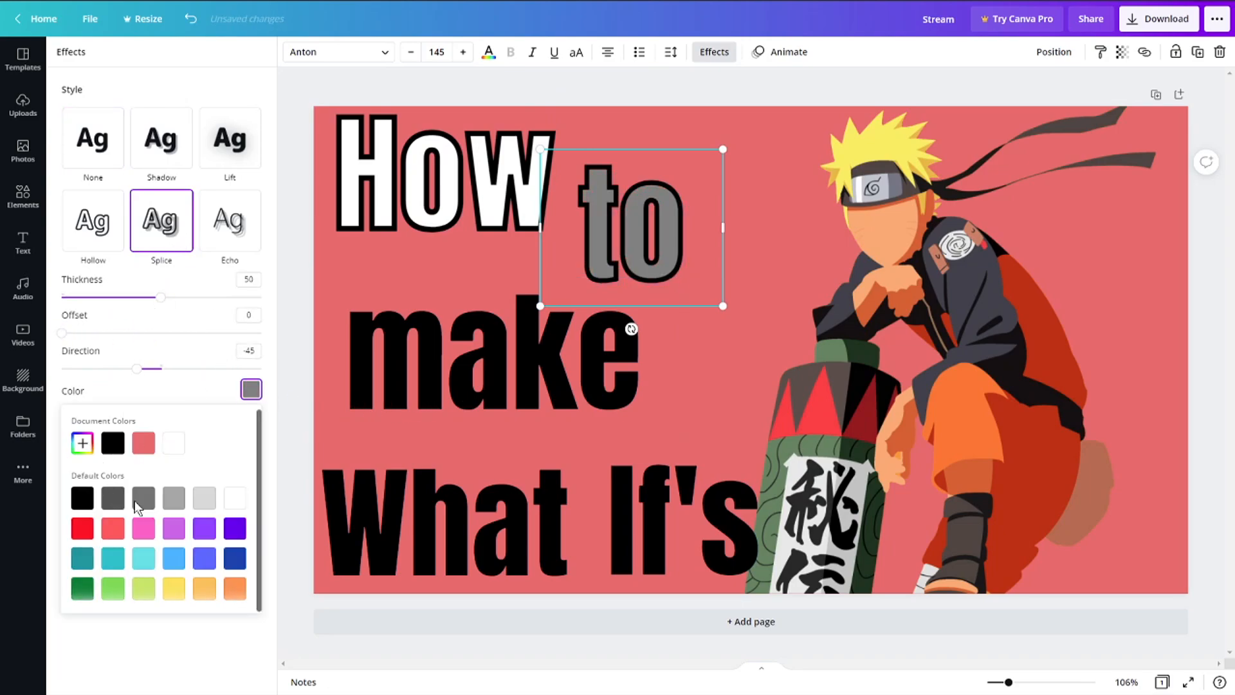
left_click(169, 449)
left_click(759, 170)
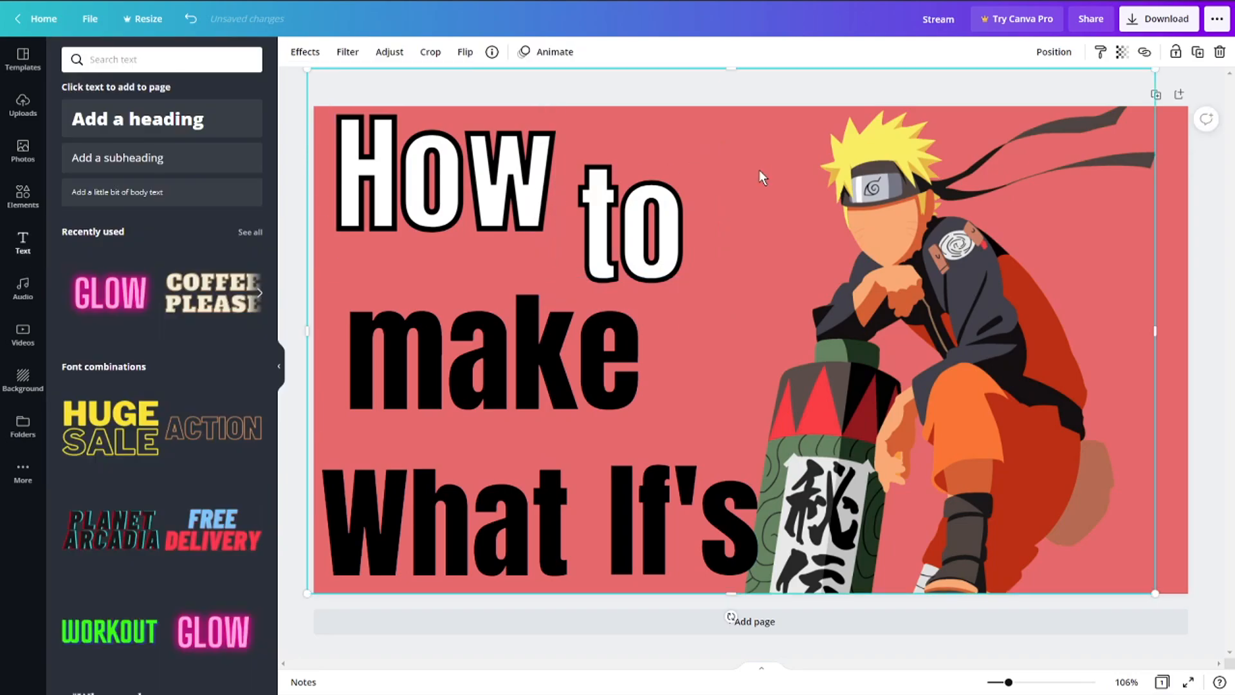
Switch the five words How, to, make, What and If's to uppercase
left_click(591, 207)
left_click(578, 52)
left_click(549, 108)
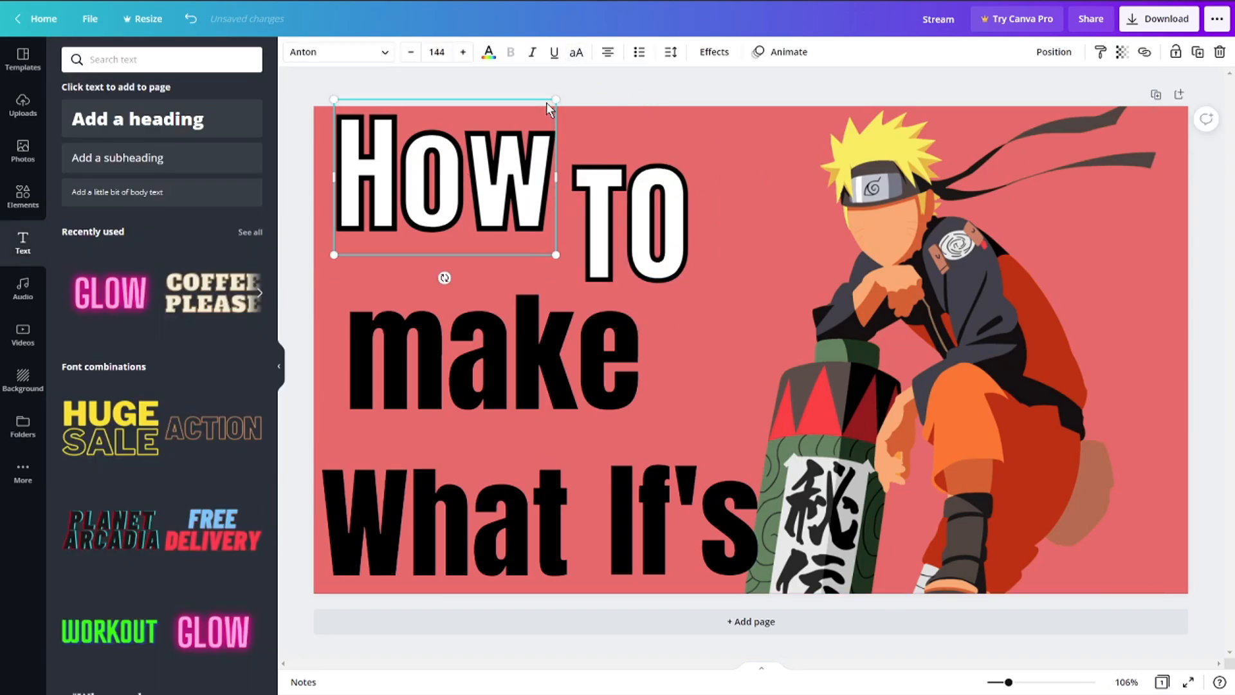
left_click(576, 53)
left_click(493, 317)
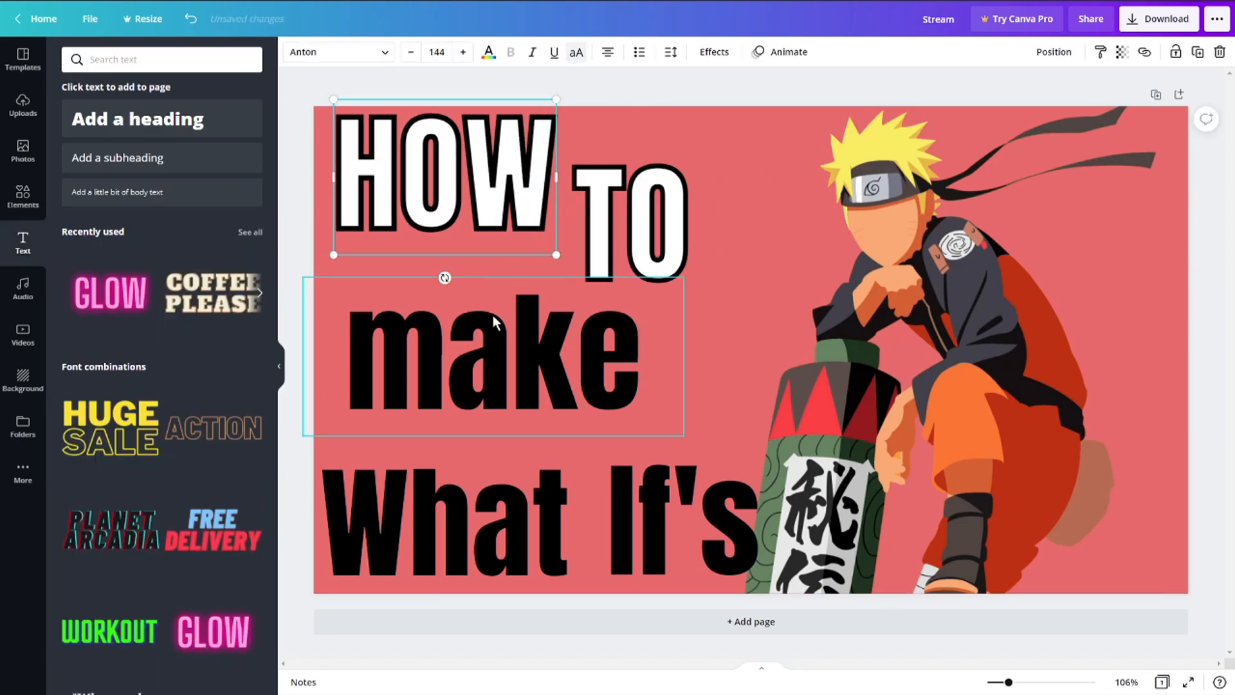
left_click(576, 52)
left_click(573, 475)
key("Tab")
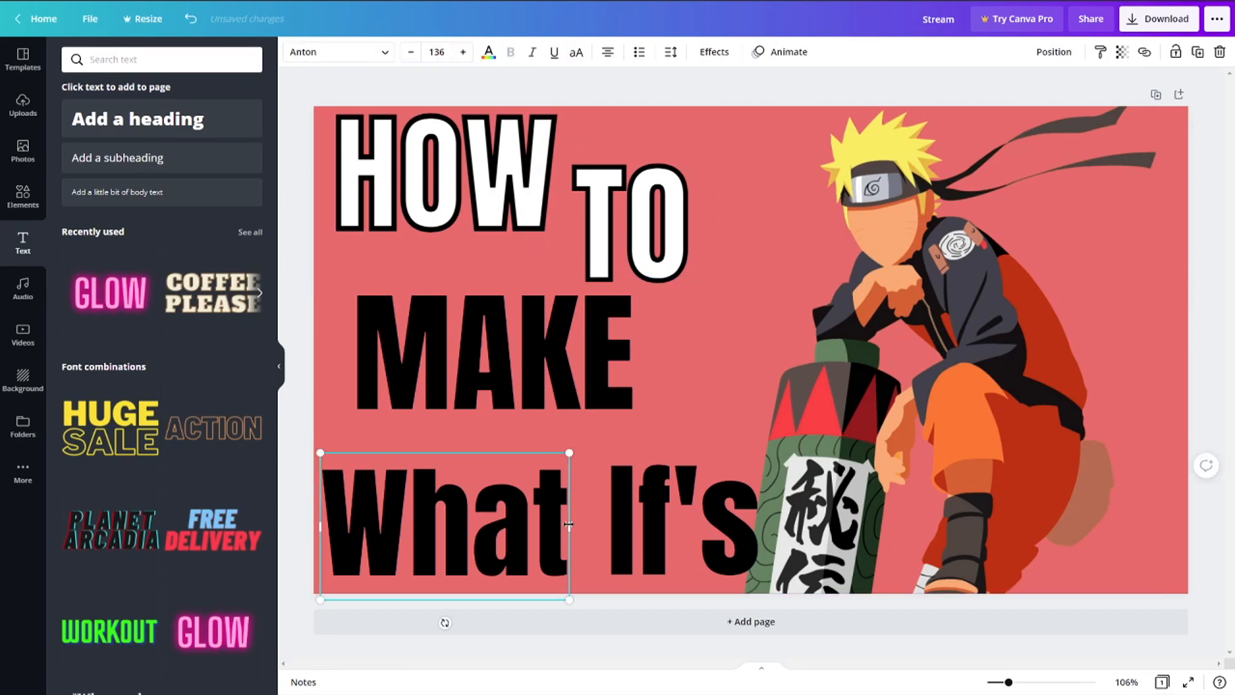
left_click(576, 51)
key("Tab")
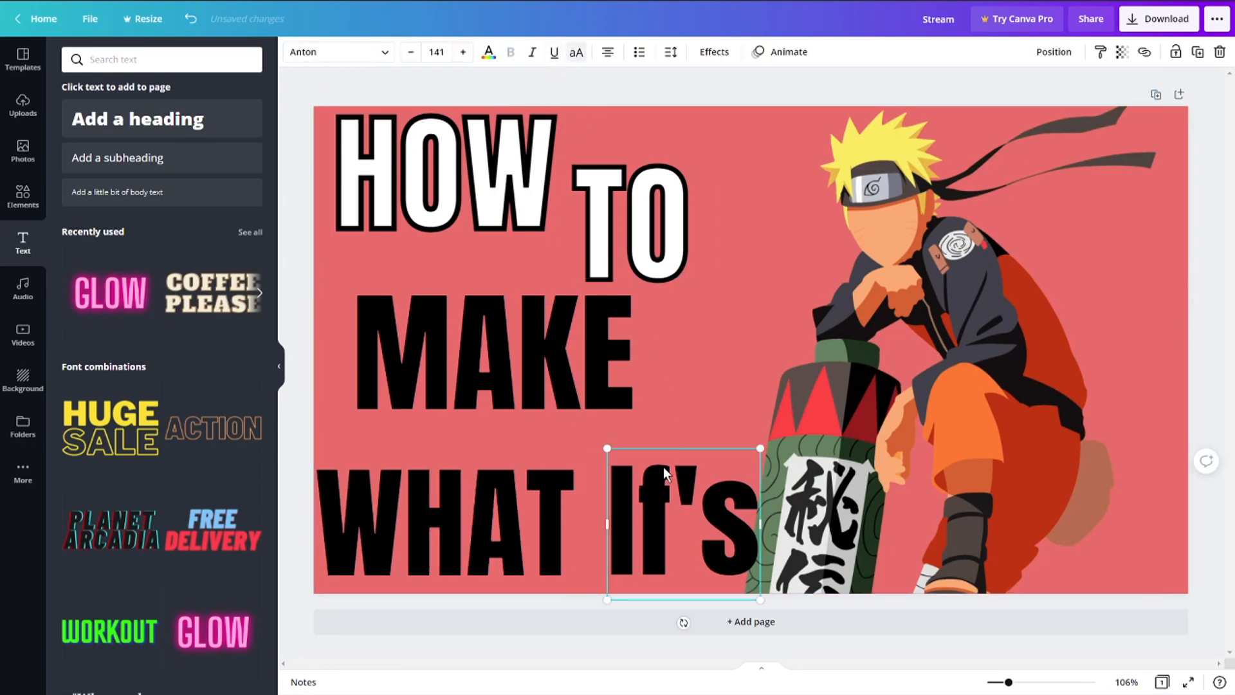
left_click(577, 52)
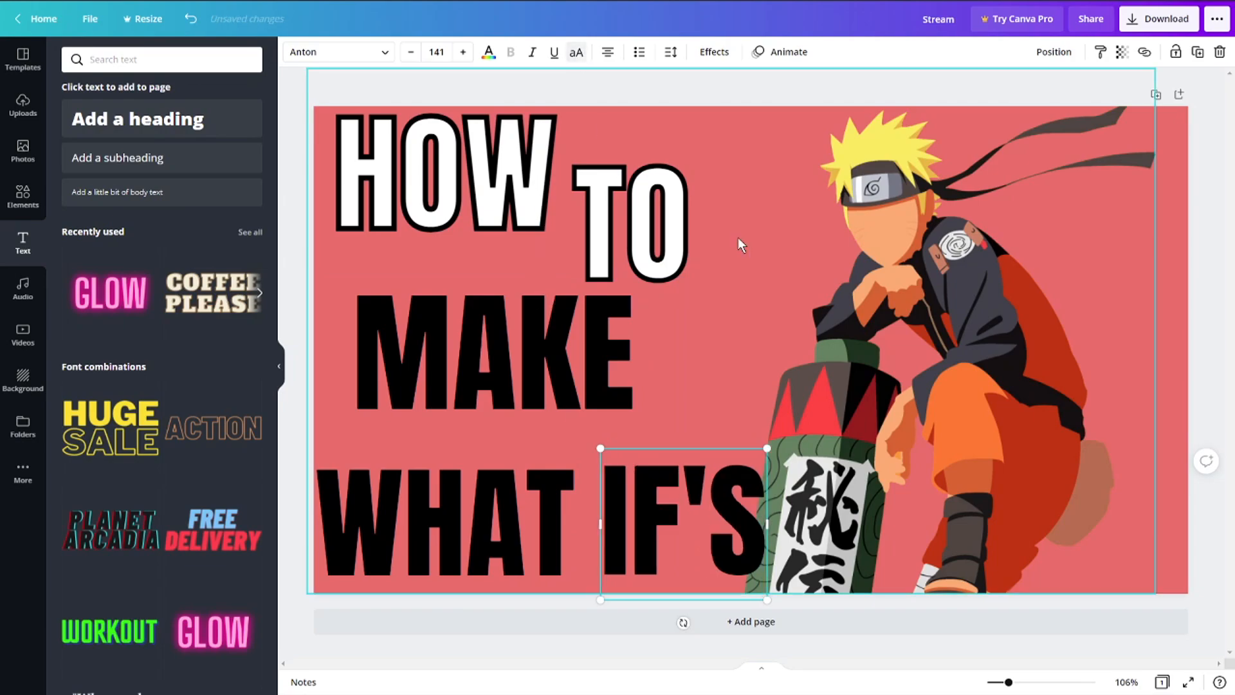
Apply the Splice effect to "MAKE" with offset 0, try green as its color, and settle on white
left_click(539, 314)
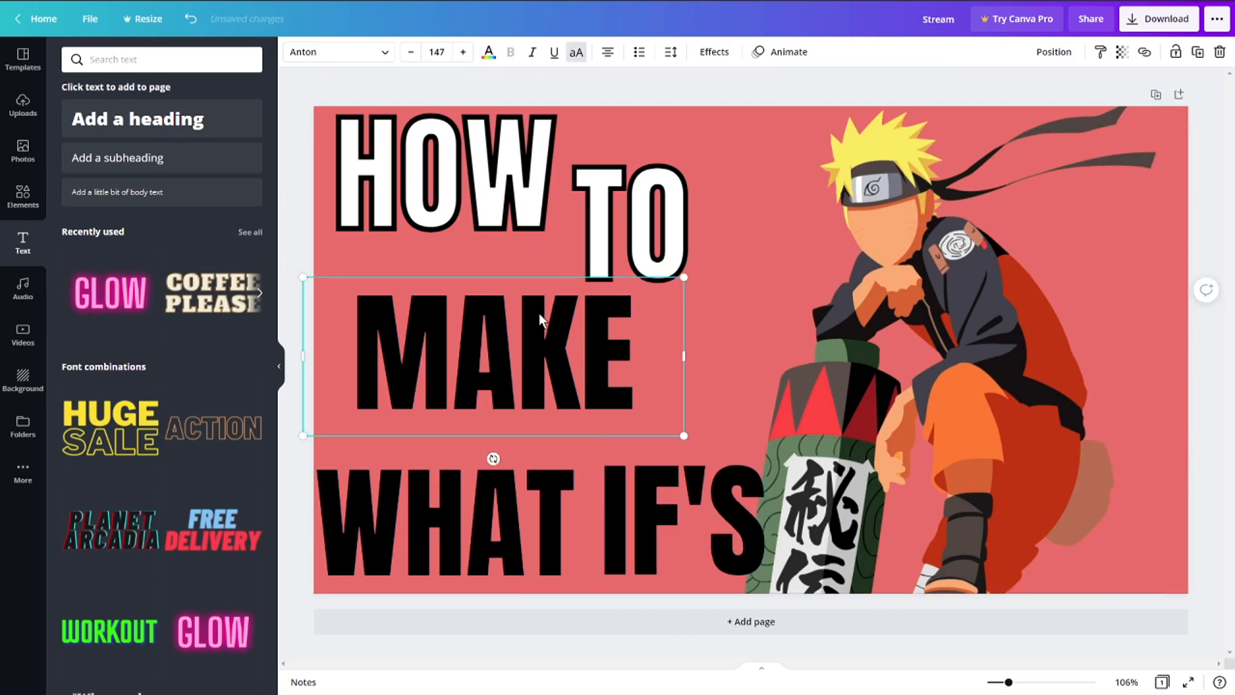
left_click(715, 53)
left_click(165, 230)
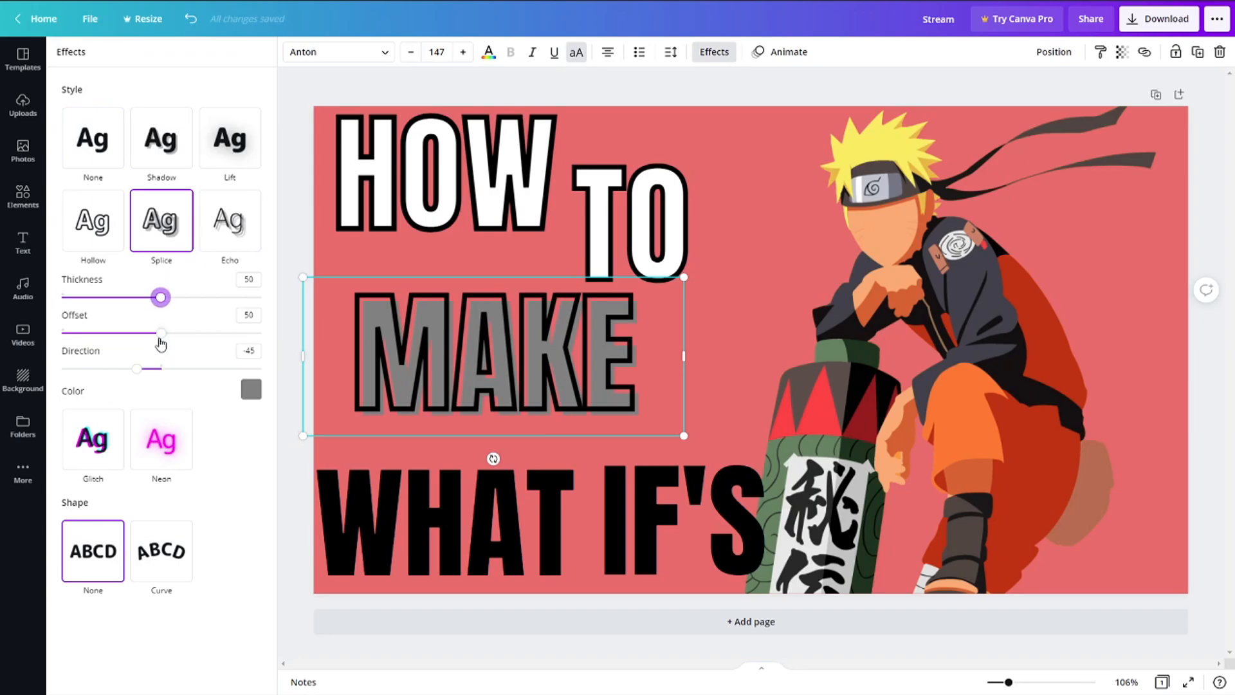
left_click(250, 388)
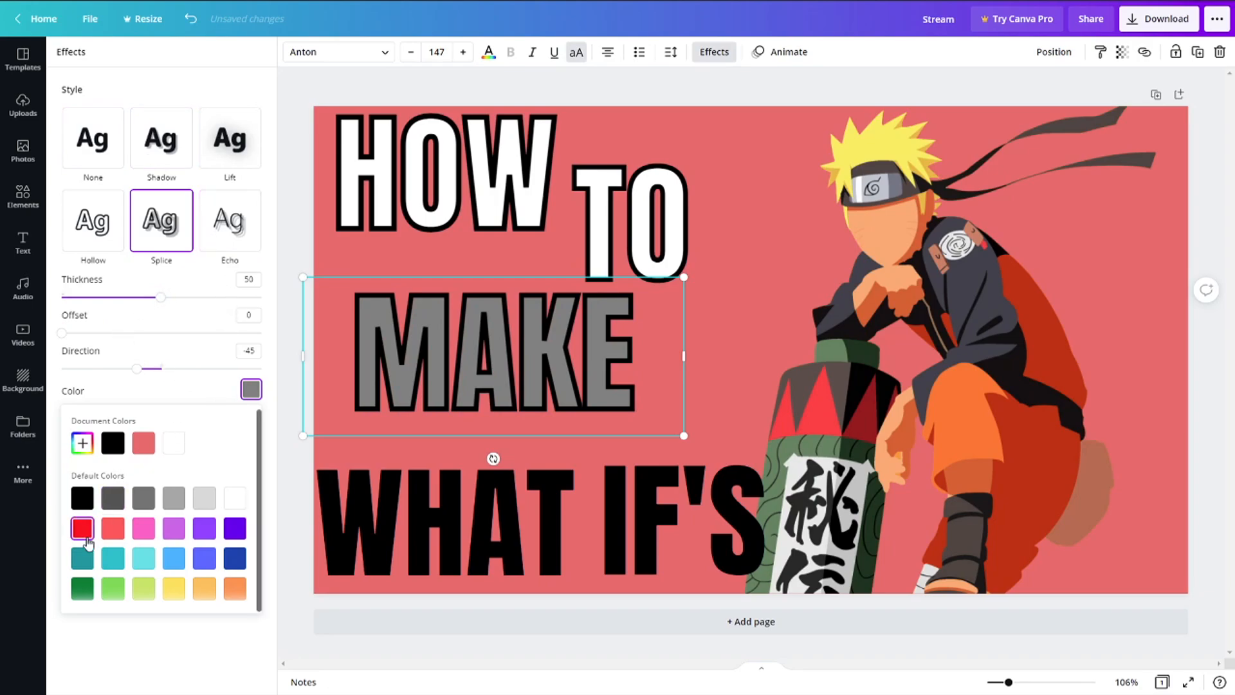
left_click(94, 586)
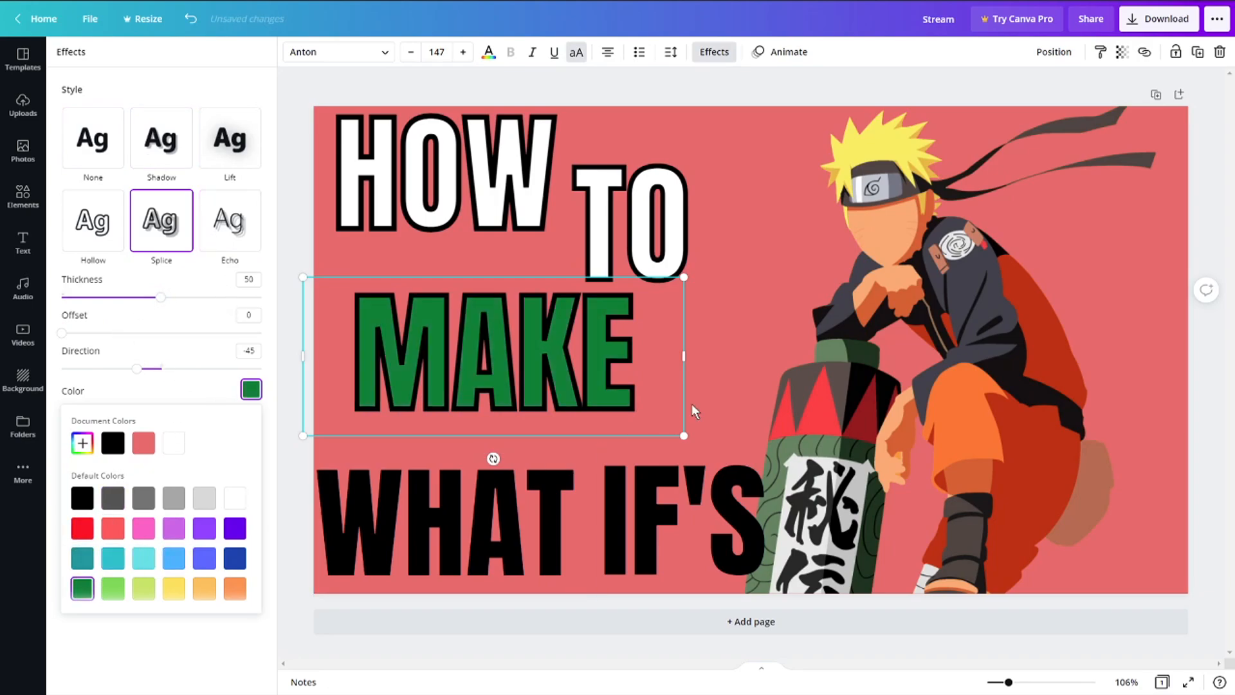
left_click(113, 504)
left_click(232, 499)
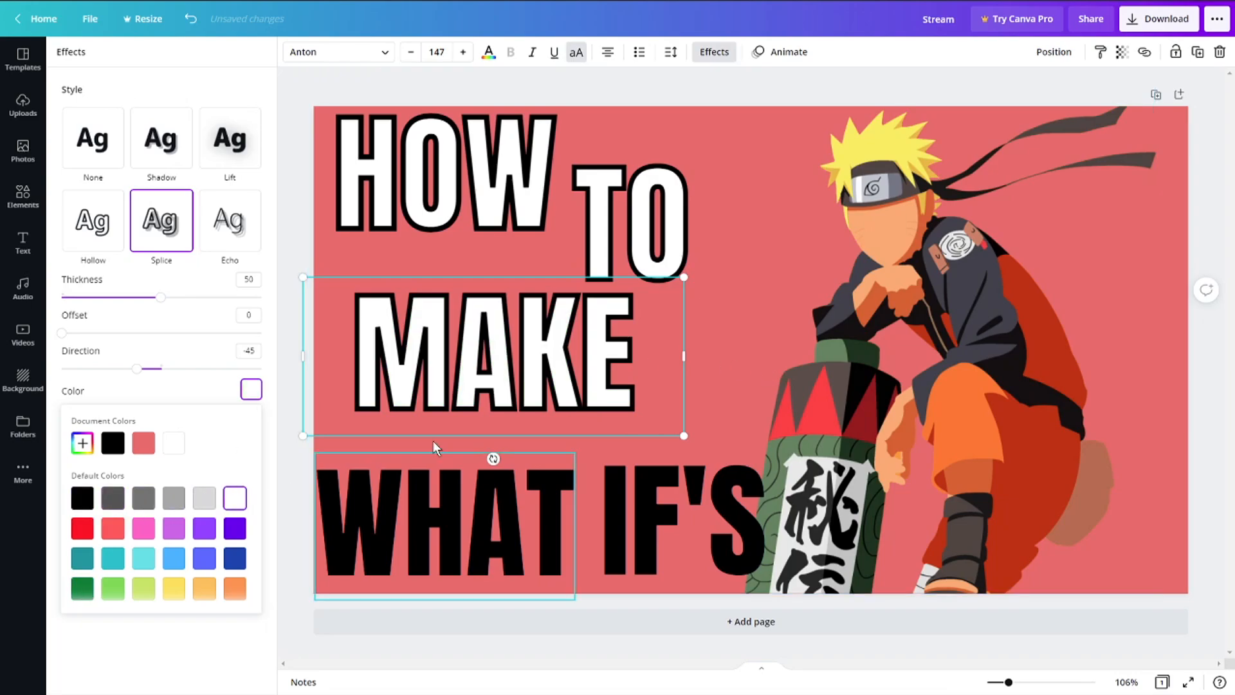
Apply the Splice effect to "IF'S" with red as the effect color and offset 0
left_click(634, 489)
left_click(634, 489)
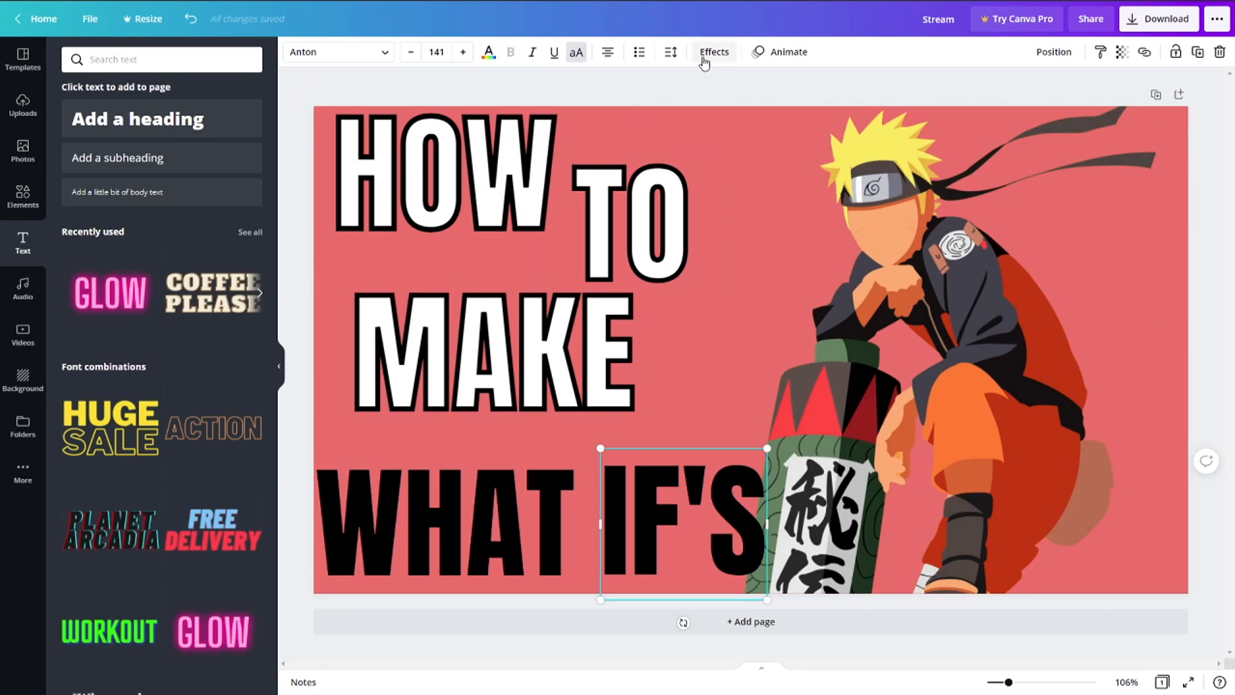
left_click(704, 55)
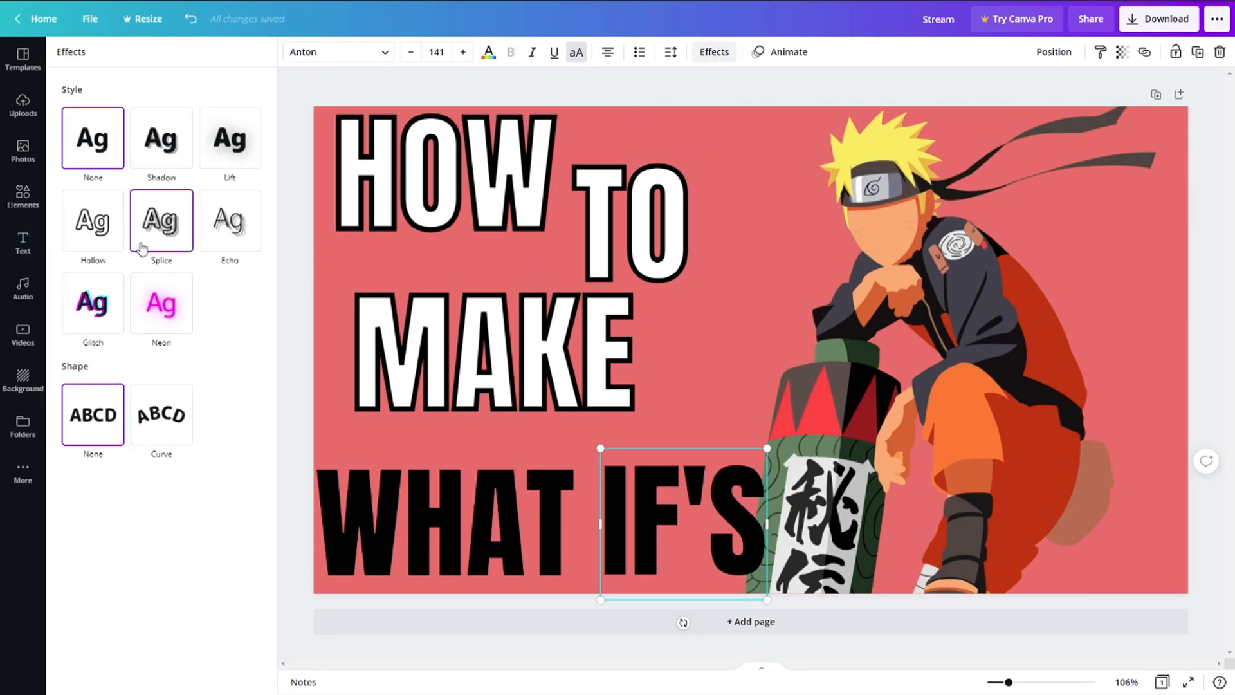
left_click(145, 251)
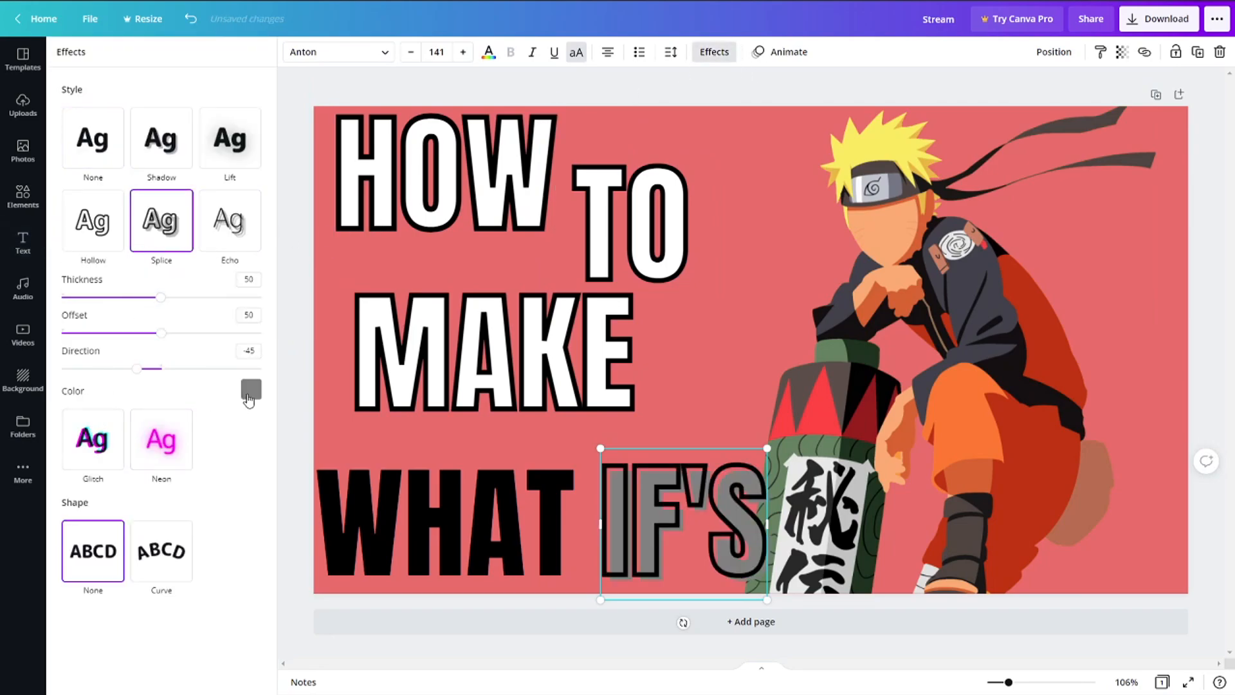
left_click(250, 390)
left_click(83, 528)
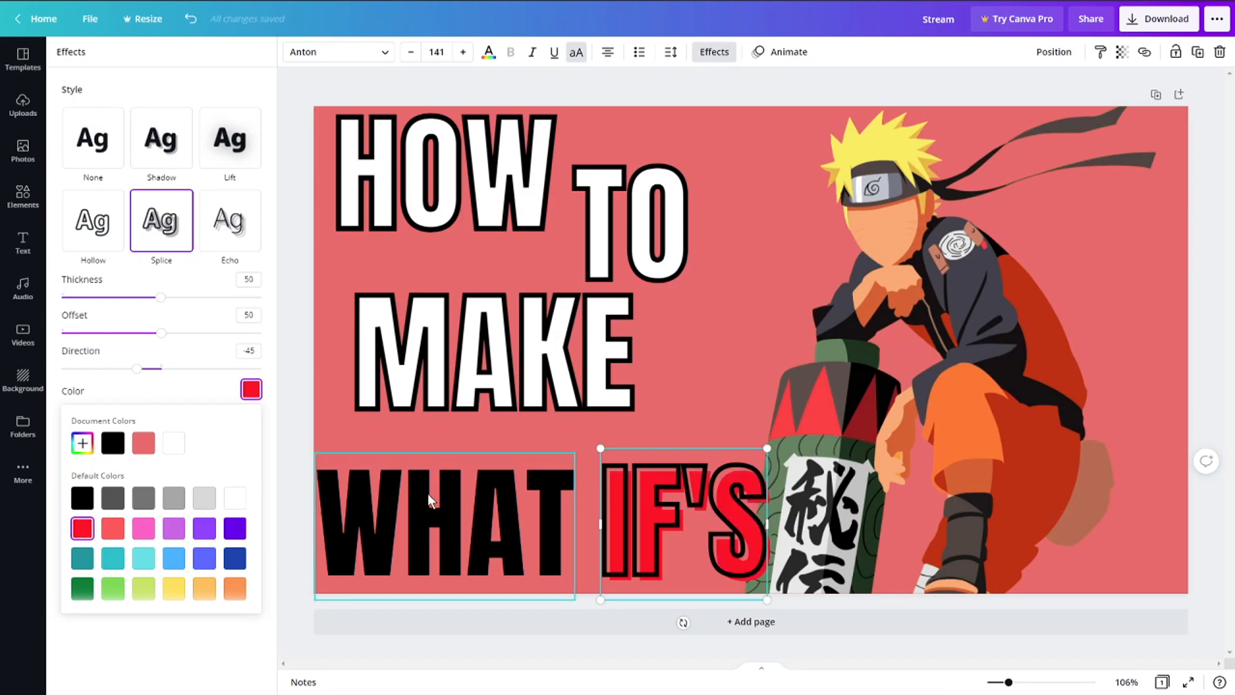
left_click(164, 347)
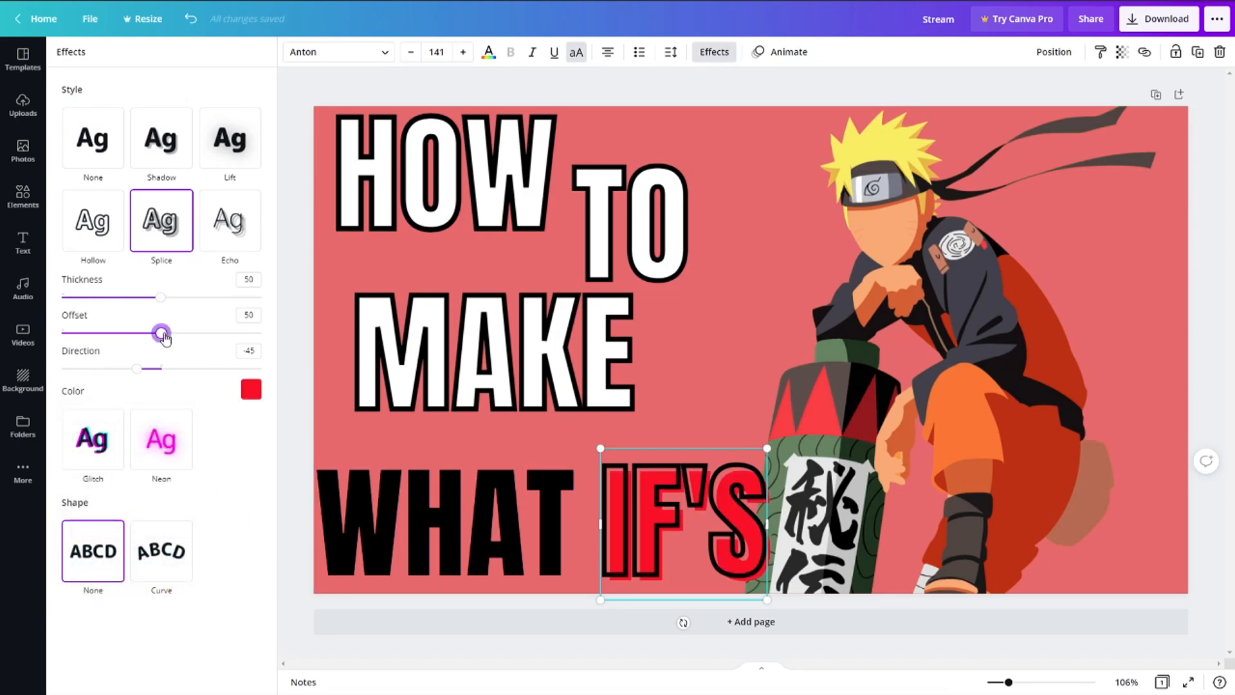
left_click_drag(164, 336, 62, 333)
Apply the Splice effect to "WHAT" with red as the effect color and offset 0
left_click(355, 483)
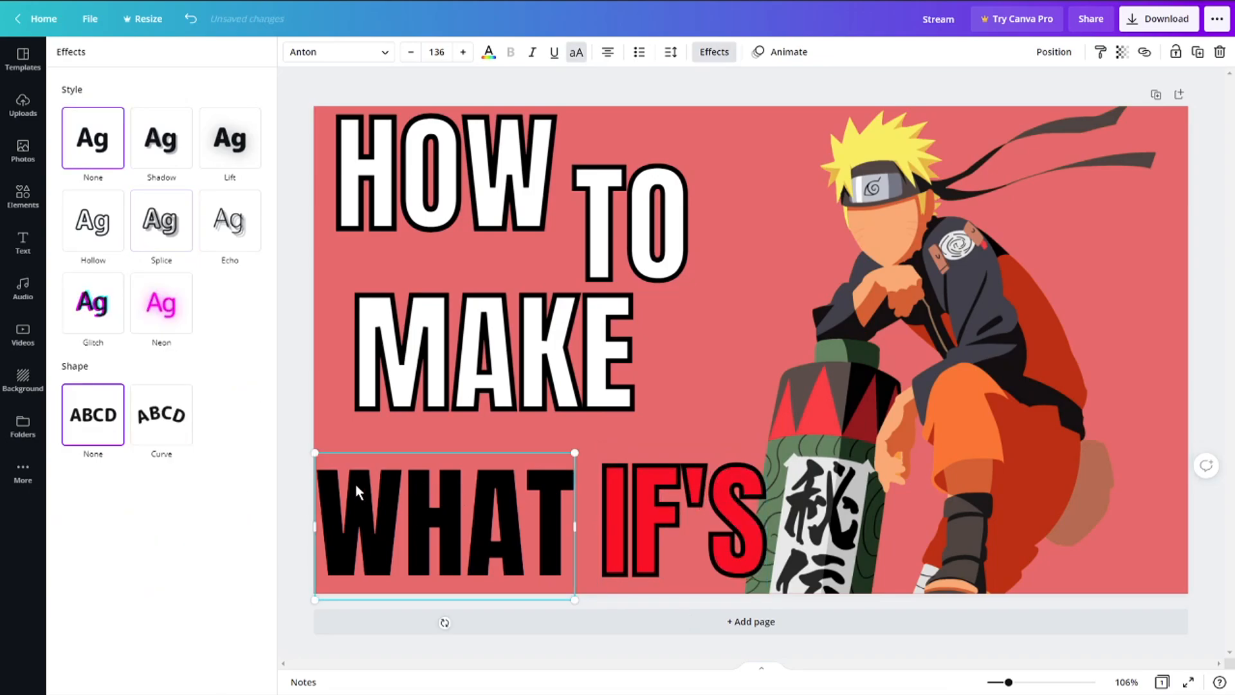
left_click(163, 247)
left_click(251, 389)
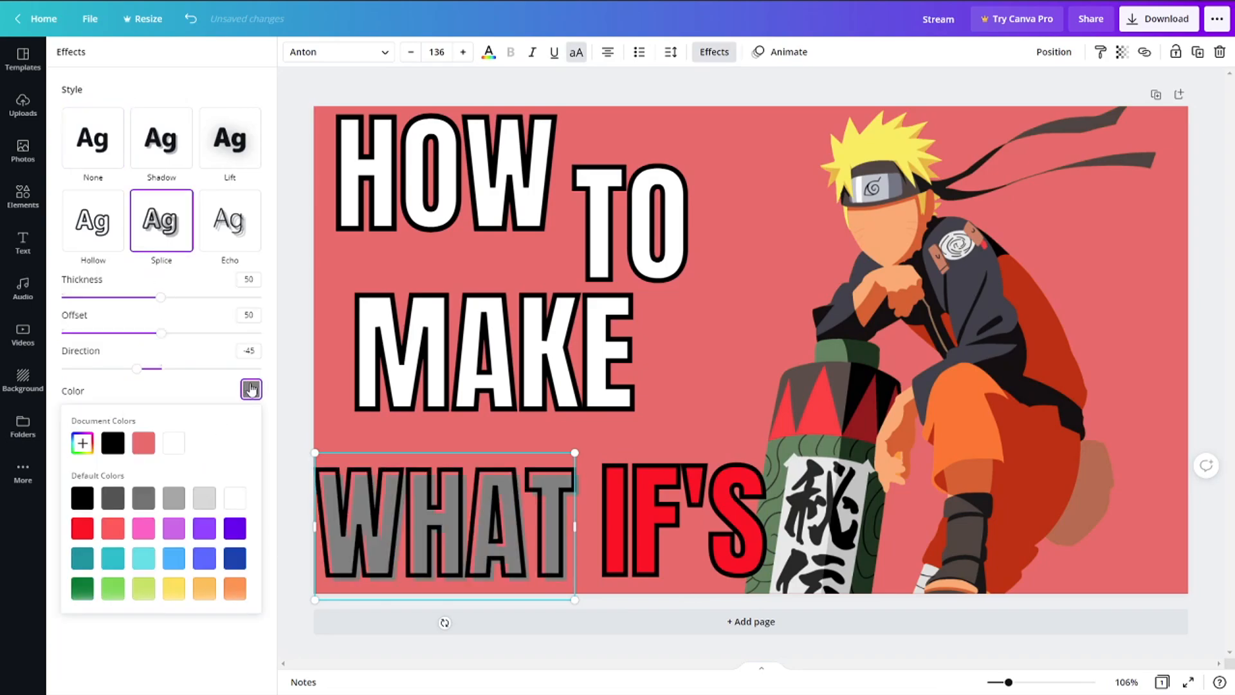
left_click(82, 529)
left_click_drag(157, 333, 62, 333)
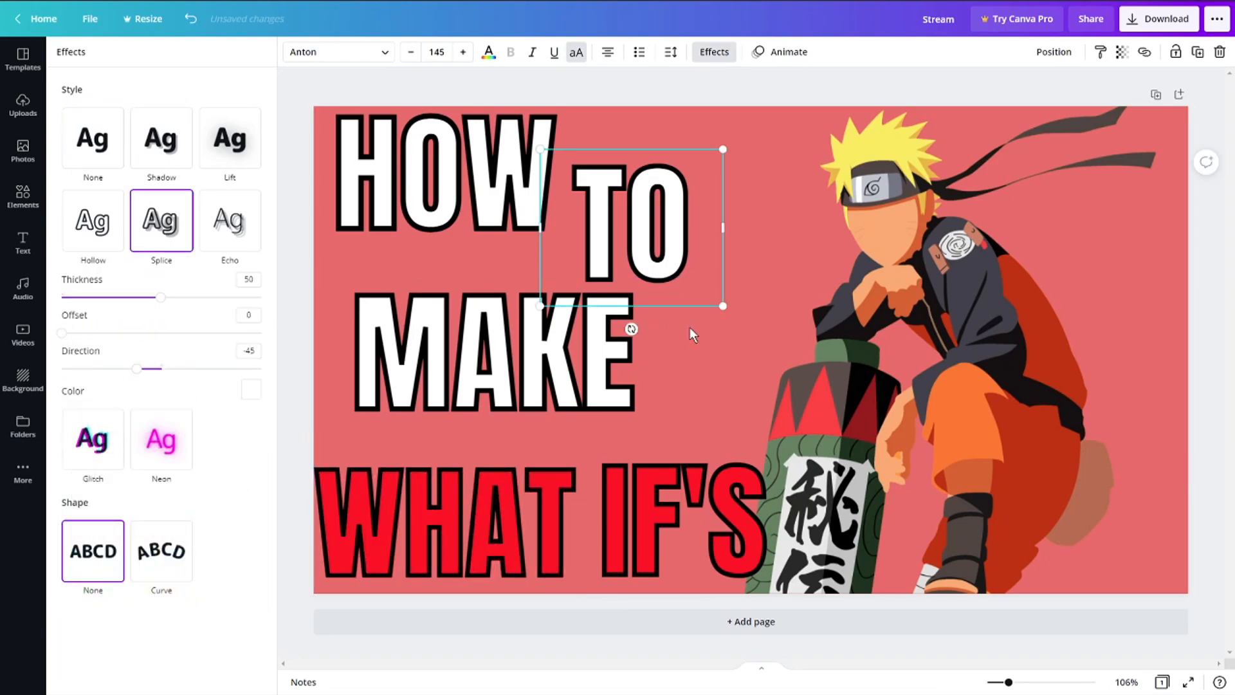
Move "MAKE" down to just above "WHAT" and nudge "HOW" and "TO" slightly lower
left_click(577, 326)
left_click_drag(578, 326, 578, 351)
left_click_drag(630, 226, 639, 231)
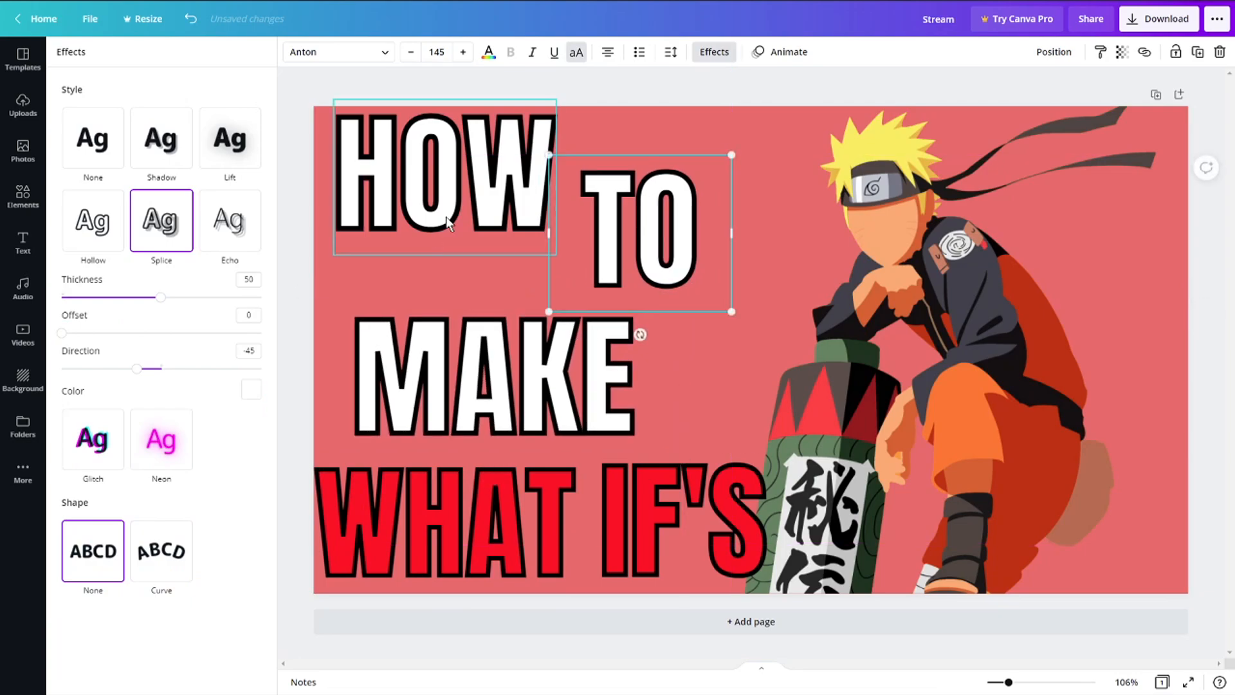
left_click_drag(474, 158, 468, 167)
left_click_drag(607, 199, 601, 199)
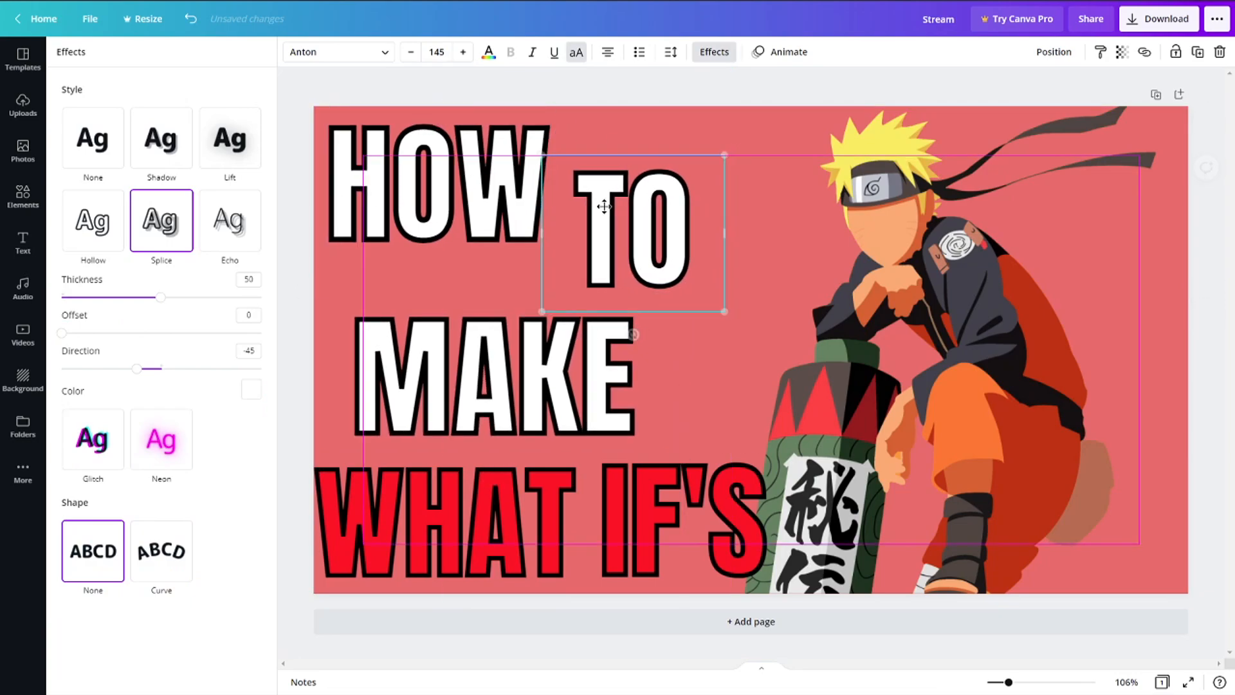
Shift "WHAT" and "IF'S" slightly to the right, away from the page edge, and deselect them
left_click(515, 531)
left_click_drag(514, 525, 520, 525)
left_click_drag(631, 513, 639, 511)
left_click(777, 333)
left_click(1211, 223)
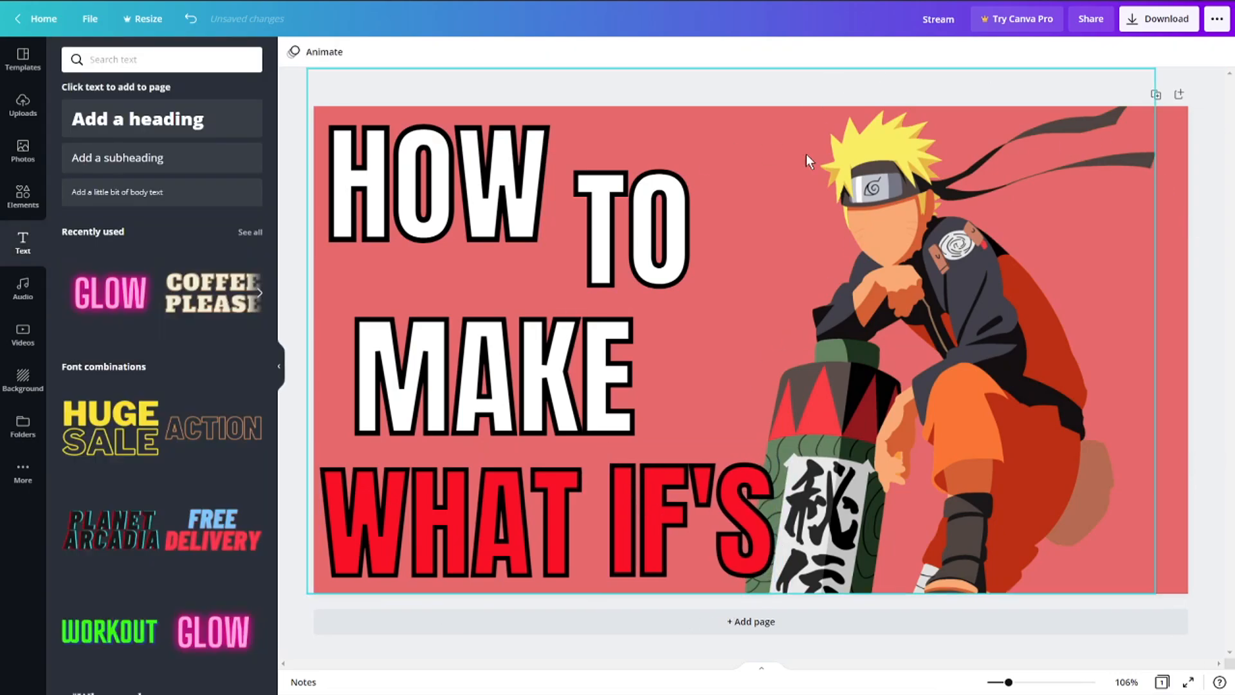
Widen the word spacing by moving "IF'S" right and "TO" up and right, and raise "MAKE" slightly
left_click_drag(717, 482, 732, 482)
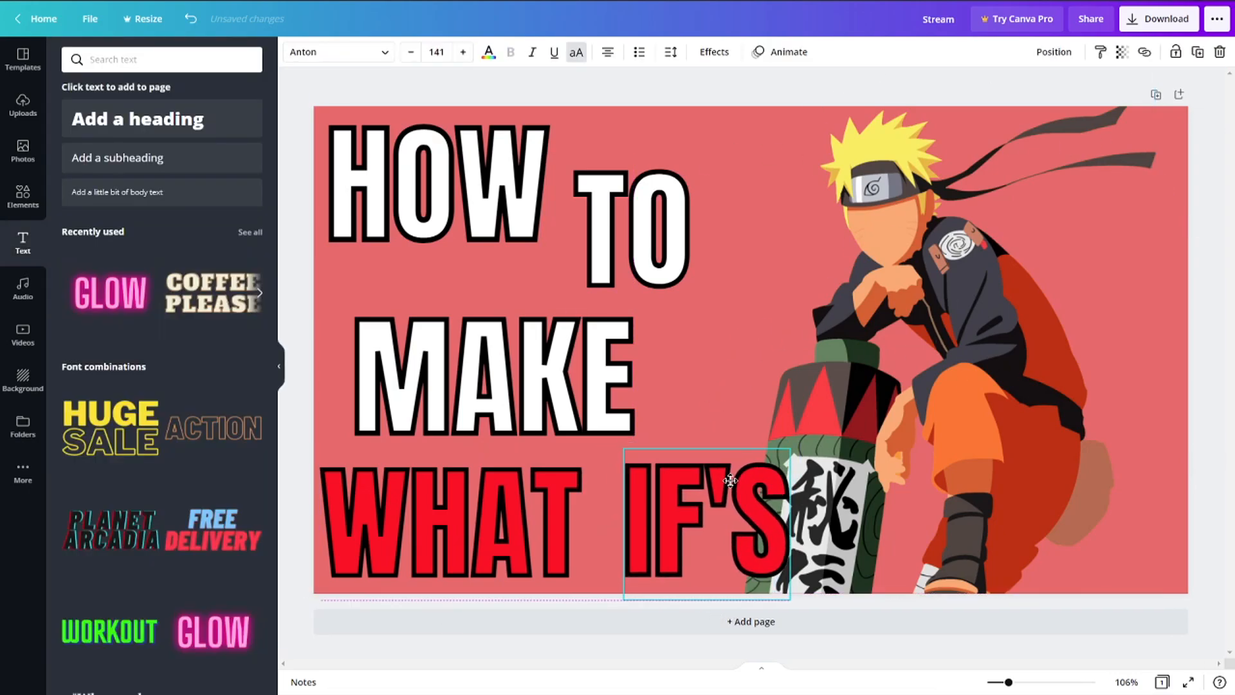
left_click_drag(623, 255, 640, 241)
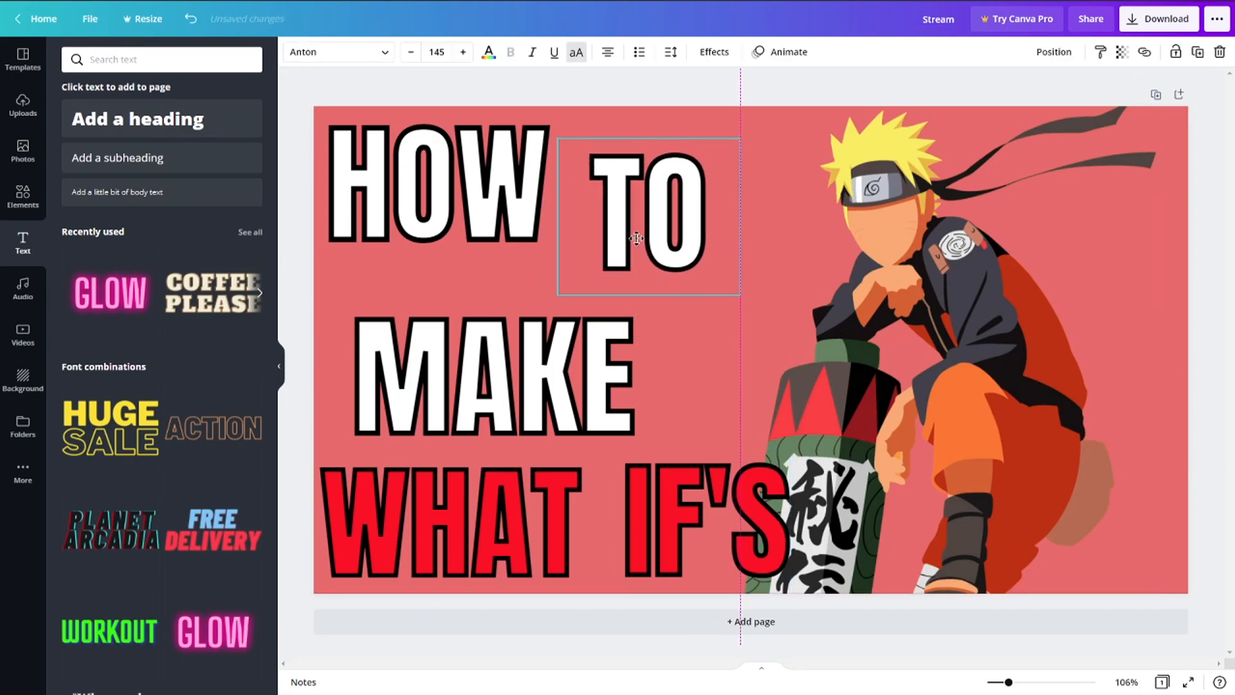
left_click(508, 92)
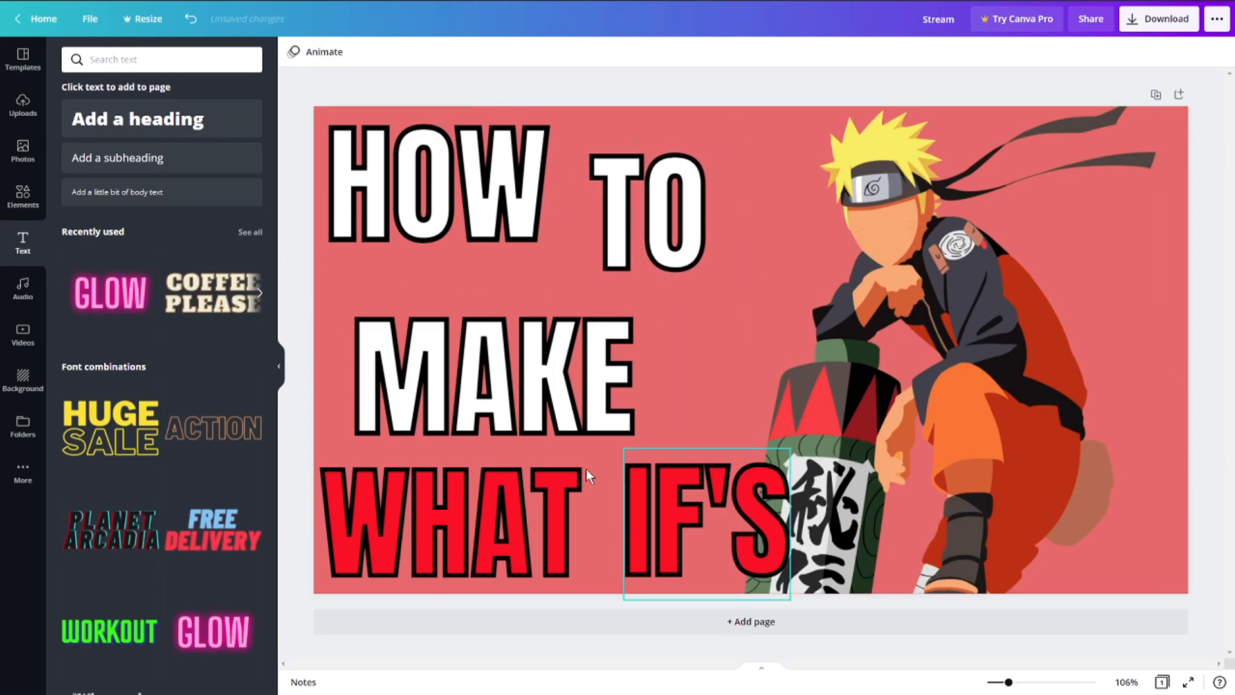
left_click_drag(499, 353, 505, 350)
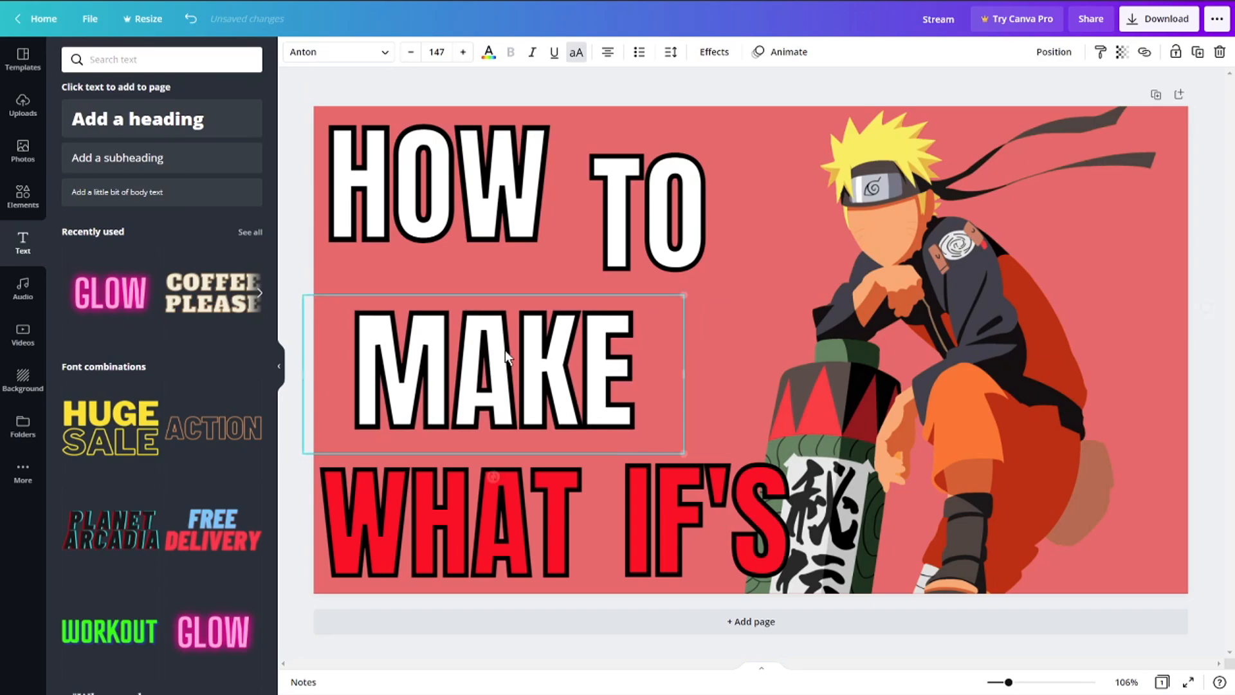
left_click(593, 95)
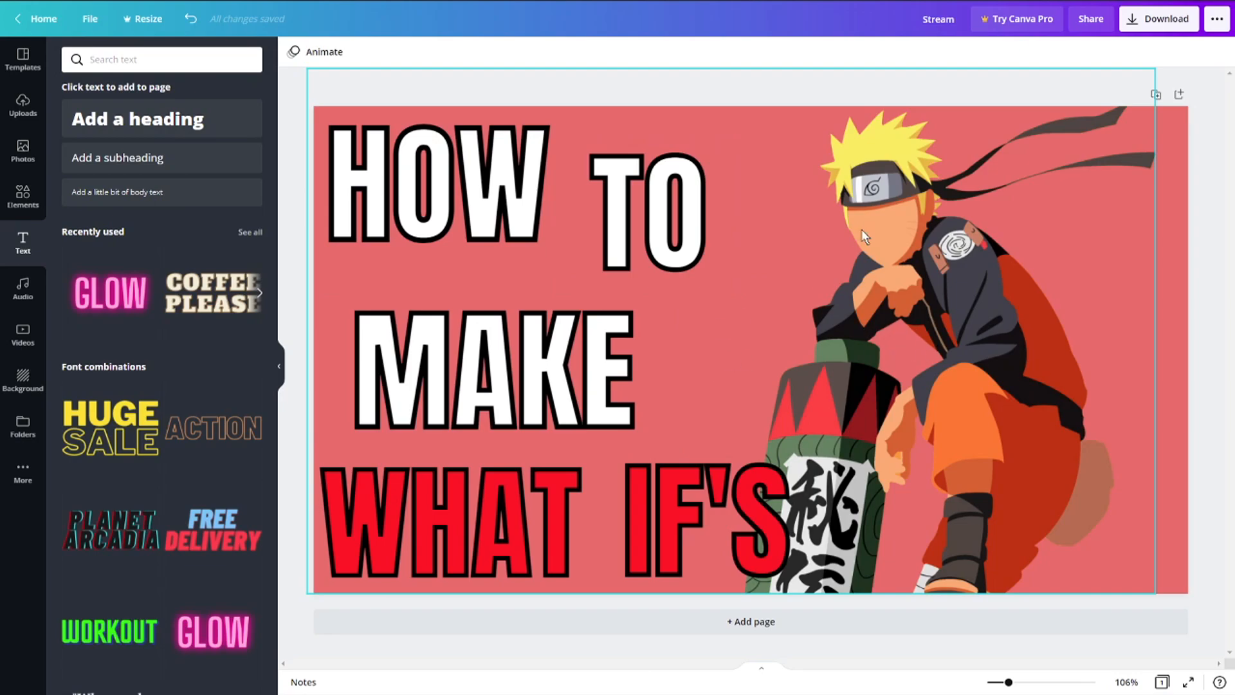
Reposition the Naruto image slightly farther right beside the text and raise "MAKE" a little
left_click_drag(983, 281, 989, 383)
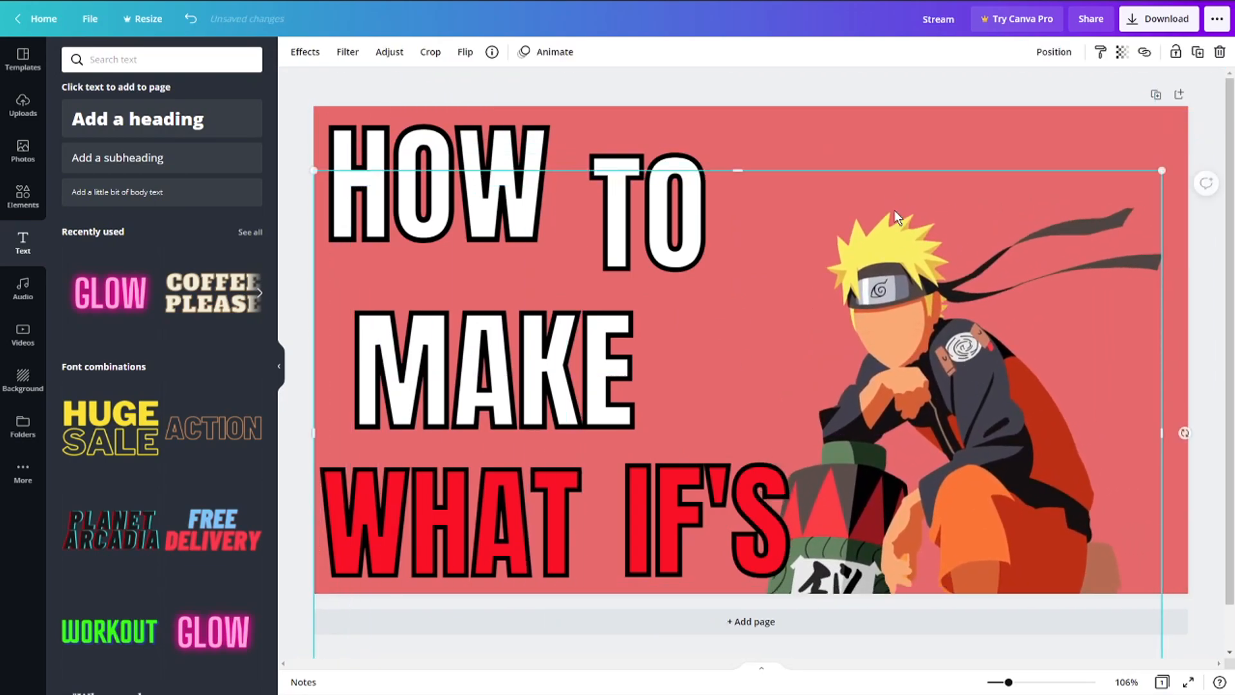
left_click(782, 135)
left_click_drag(869, 345, 827, 239)
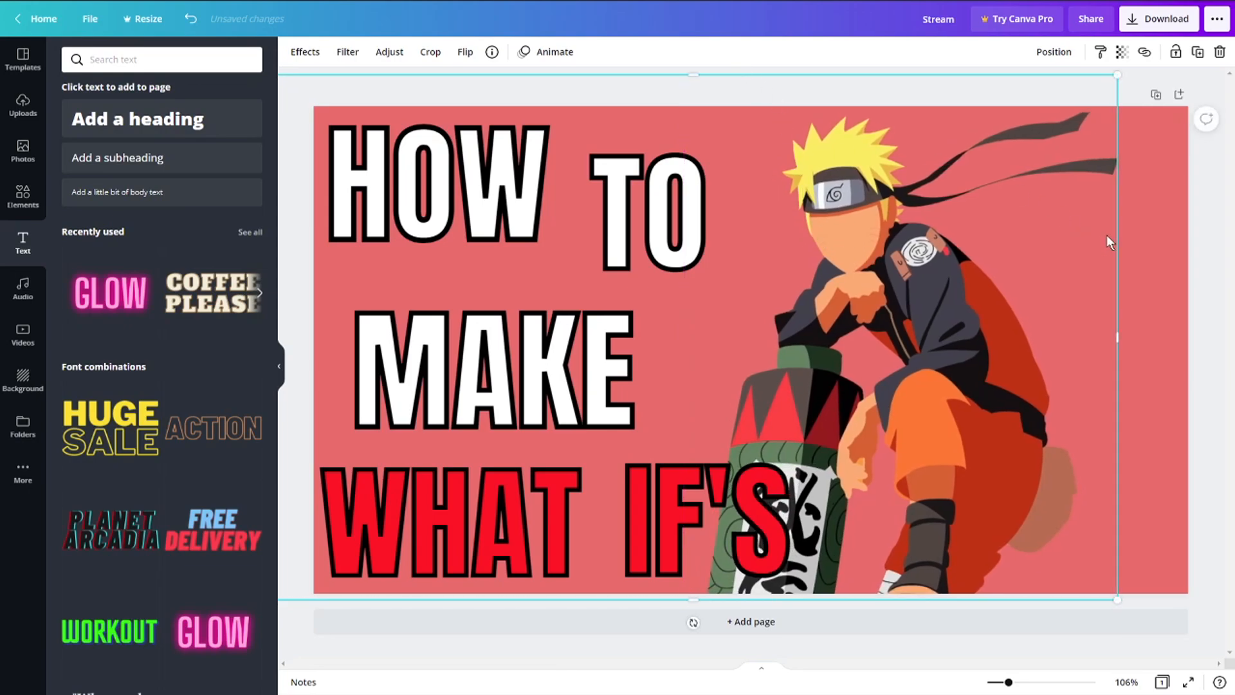
left_click_drag(908, 316, 949, 305)
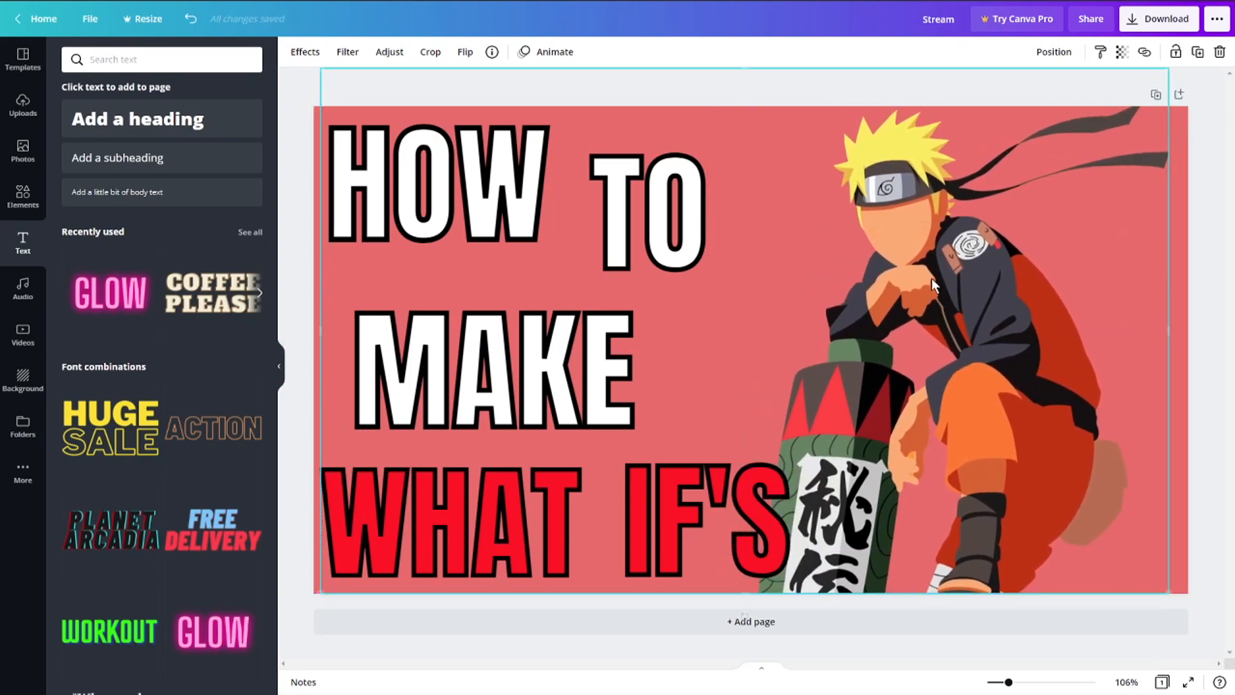
left_click_drag(752, 68, 746, 104)
left_click(750, 71)
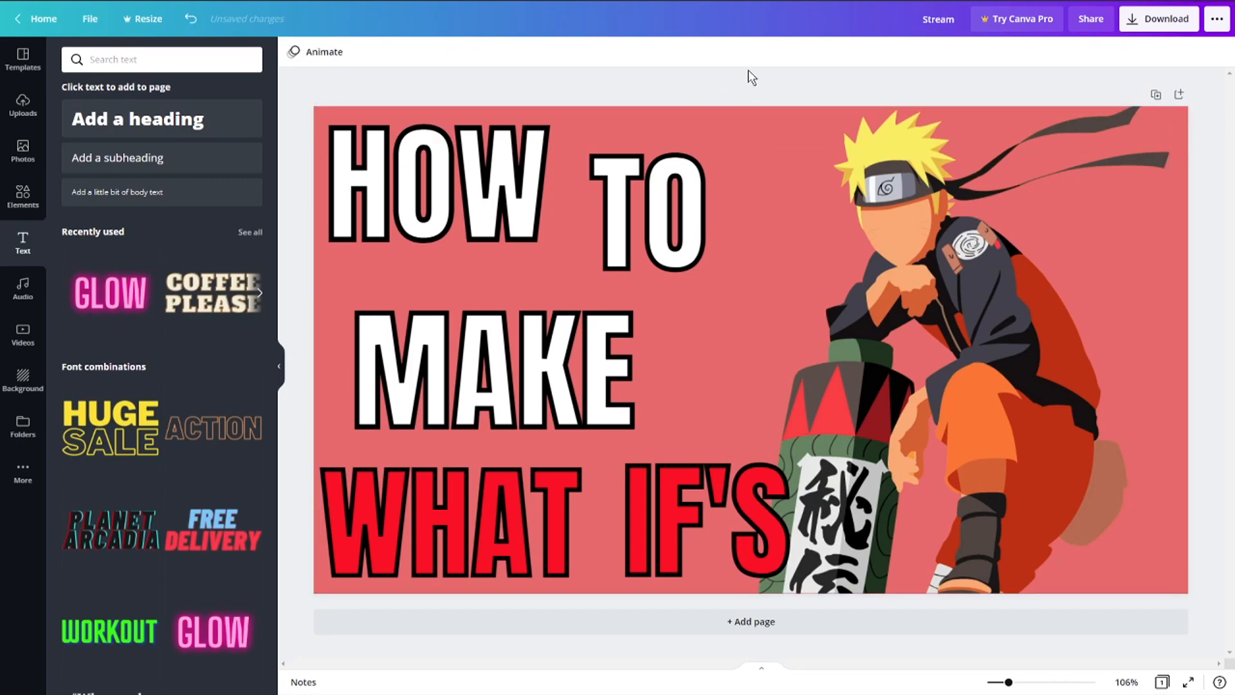
left_click_drag(573, 326, 578, 313)
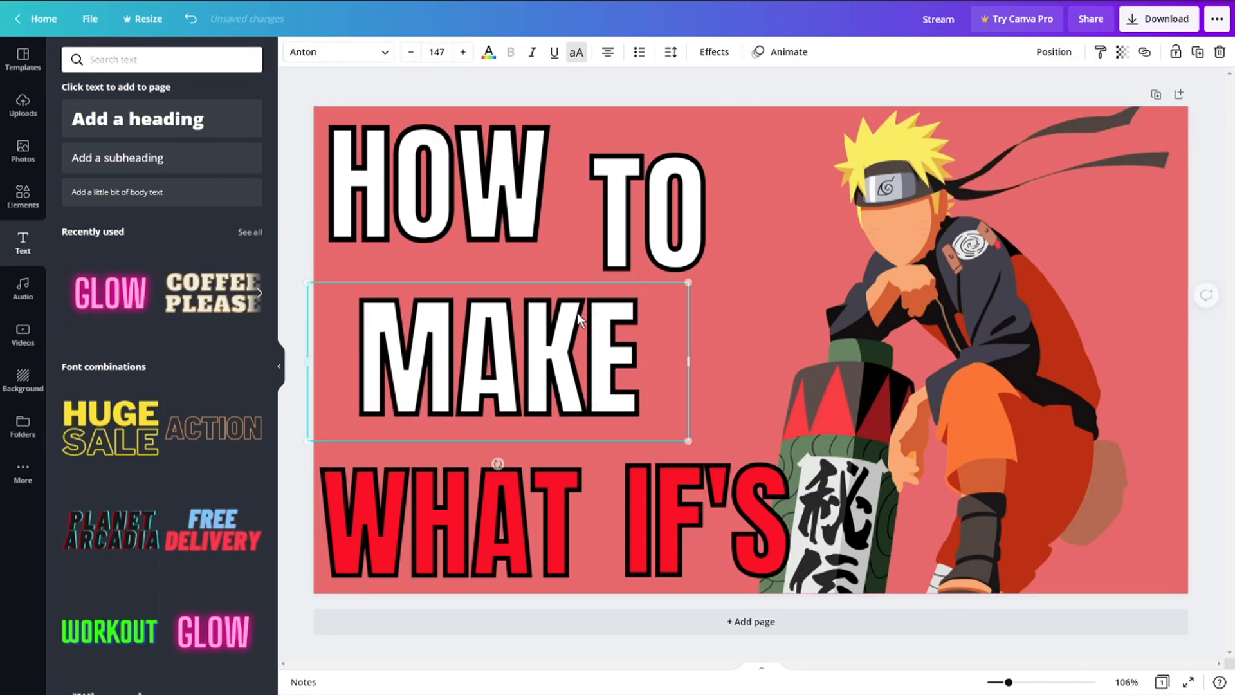
left_click(669, 90)
Add the recently used square outline frame and stretch it to the page edges as a thumbnail border
left_click(12, 203)
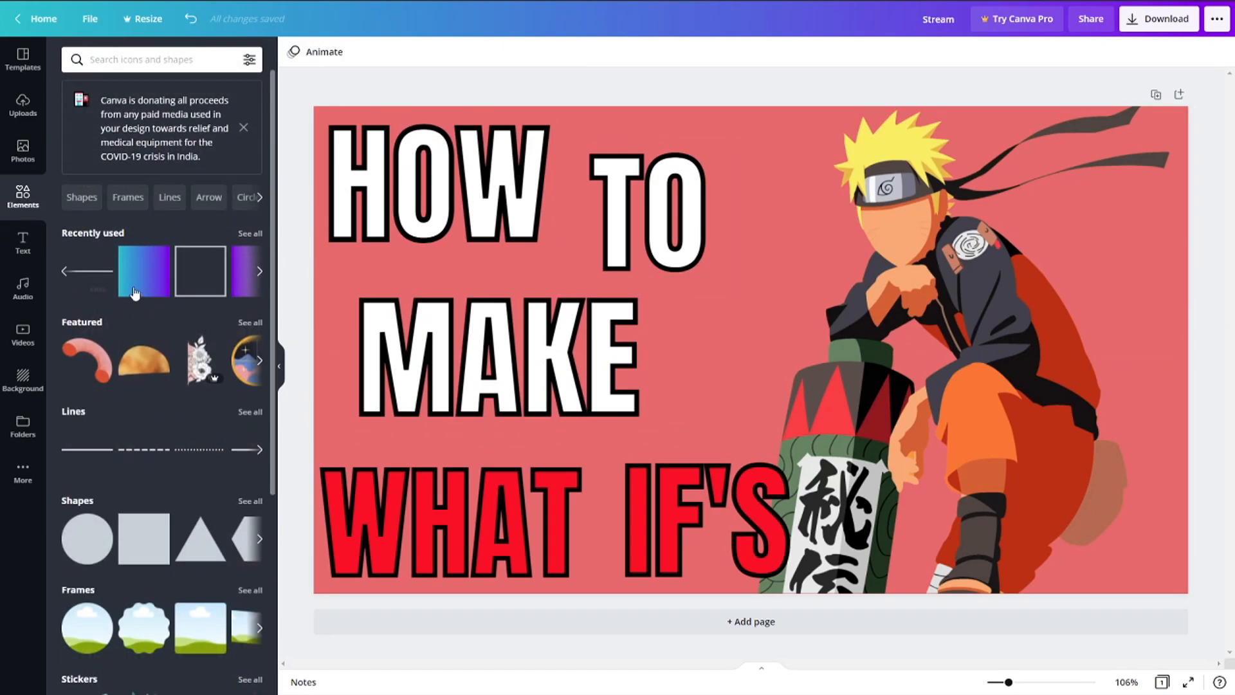
left_click(196, 291)
left_click_drag(747, 235, 701, 122)
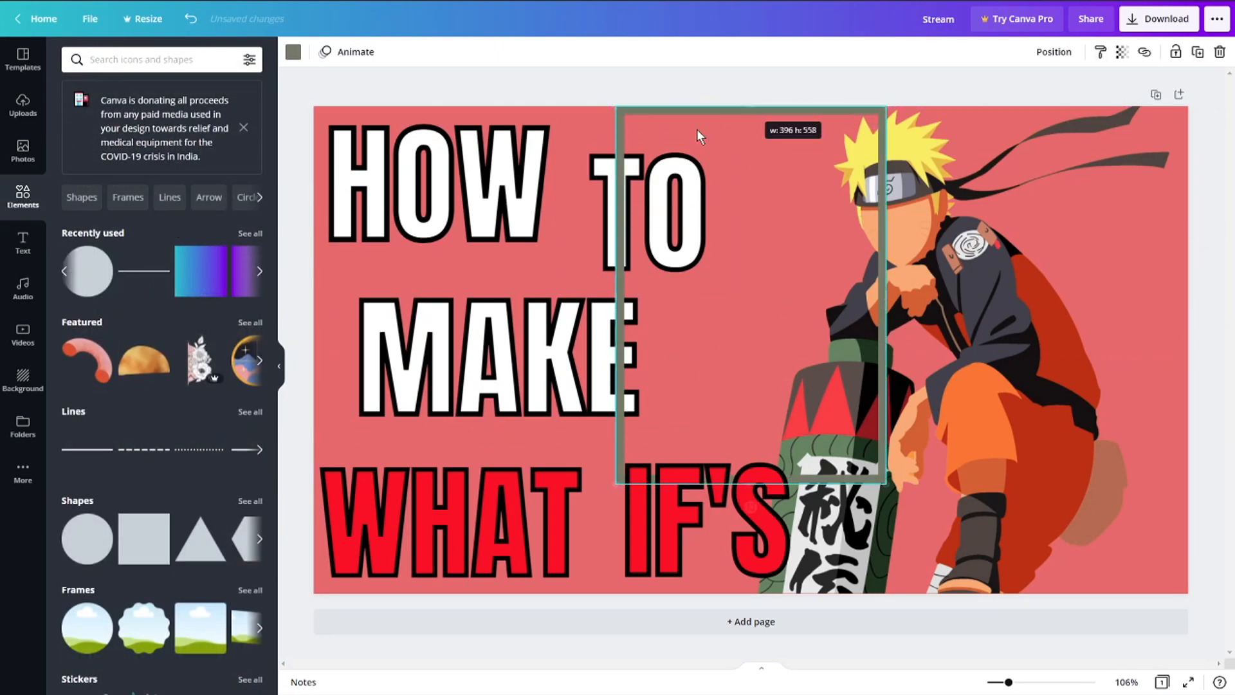
left_click_drag(616, 216, 314, 206)
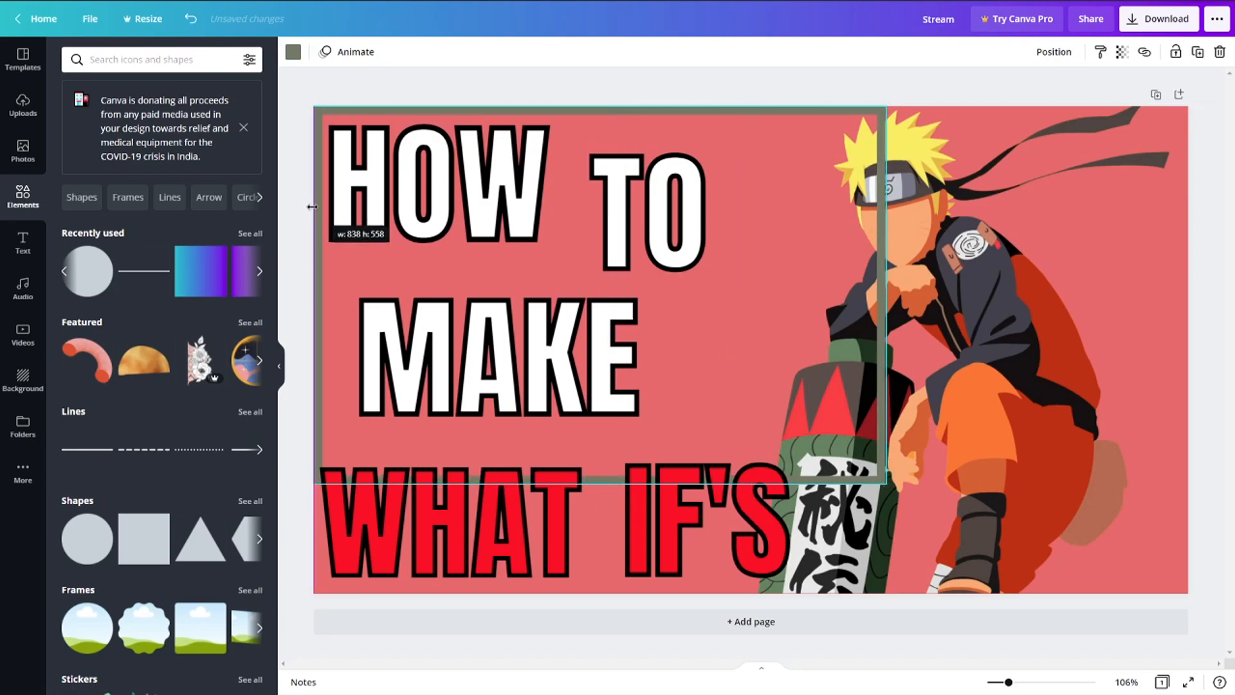
left_click_drag(621, 486, 621, 593)
left_click_drag(891, 459, 1188, 459)
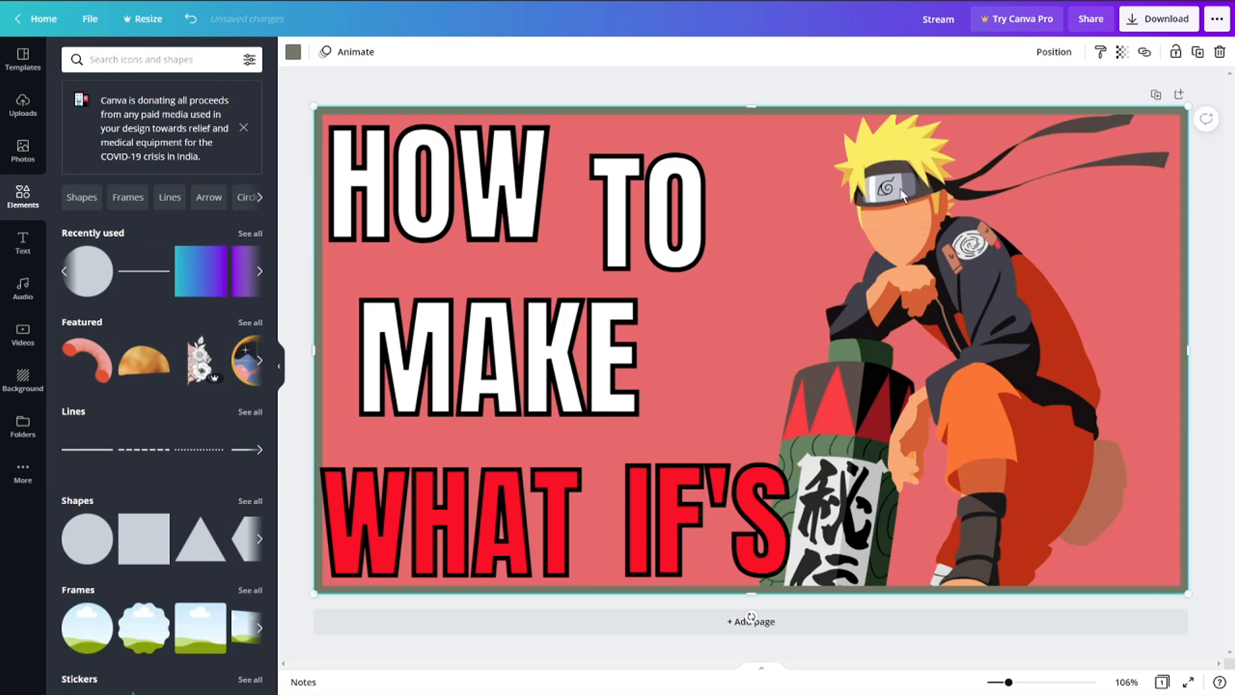
Try sending the border frame to the back, shift "IF'S" slightly left, and keep the frame in front
right_click(953, 122)
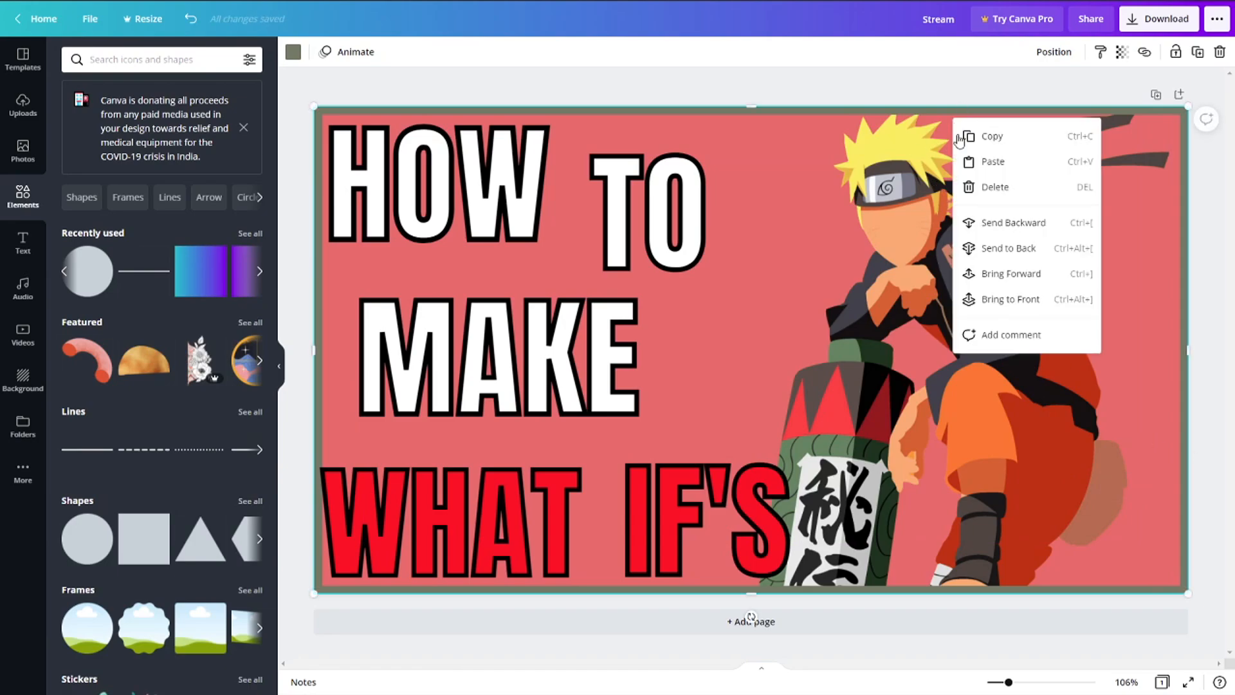
left_click(1023, 243)
mouse_move(678, 466)
left_mouse_down()
mouse_move(688, 505)
mouse_move(735, 489)
mouse_move(727, 463)
mouse_move(664, 484)
left_mouse_up()
left_click(982, 306)
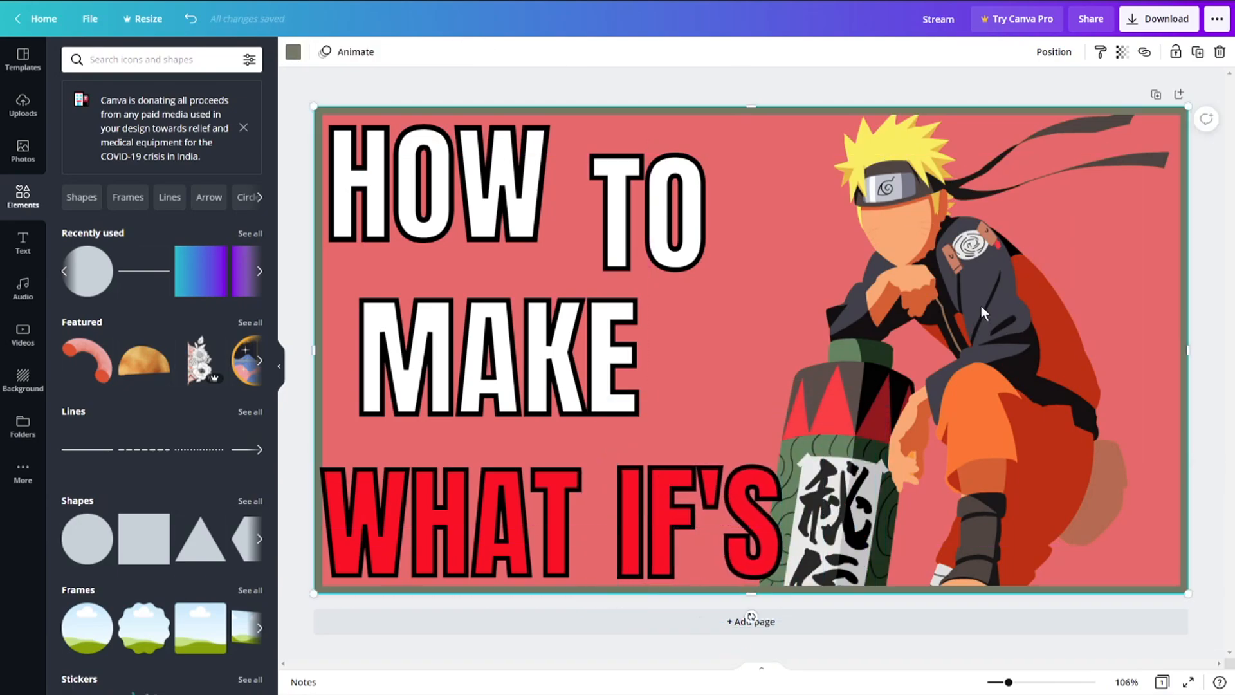
right_click(973, 112)
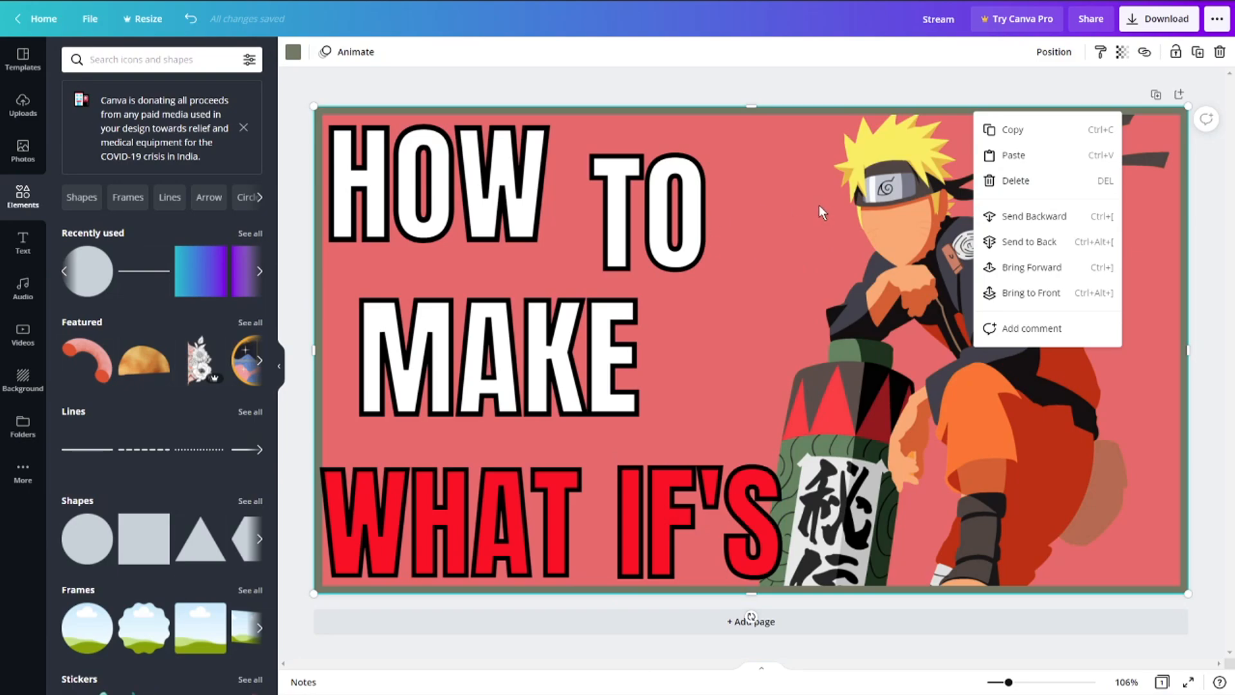
left_click(725, 48)
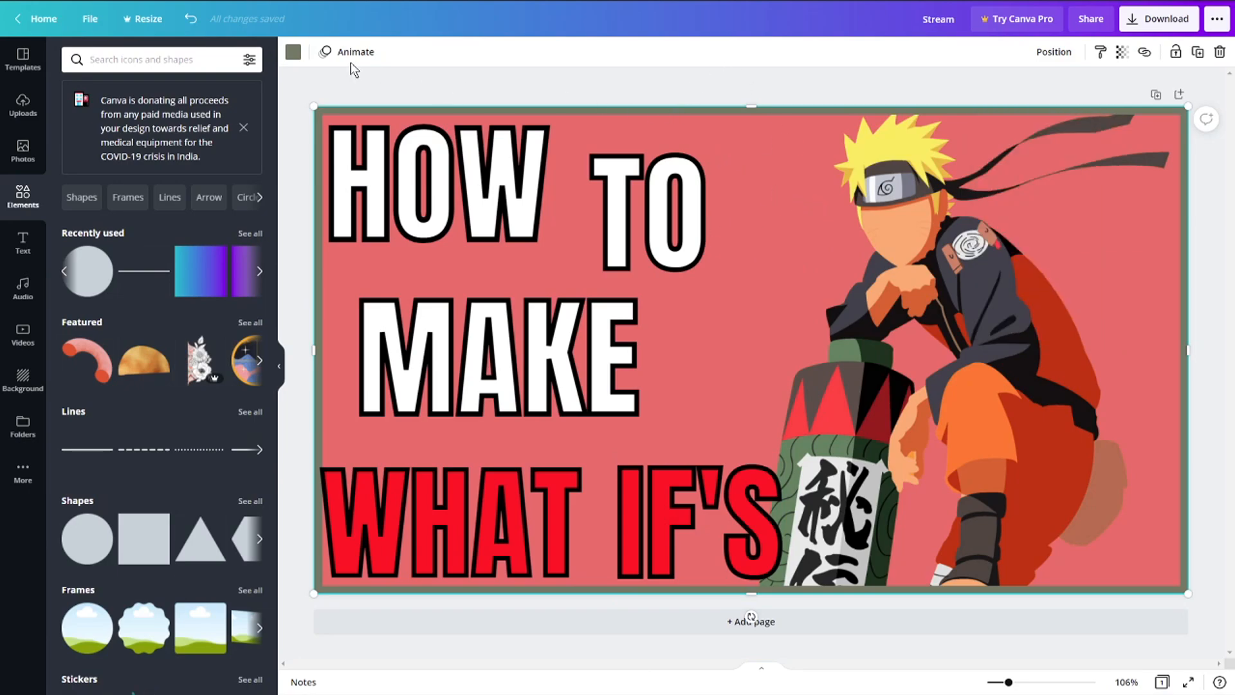
Try red, dark blue and green for the border frame's color and settle on black
left_click(293, 52)
left_click(76, 354)
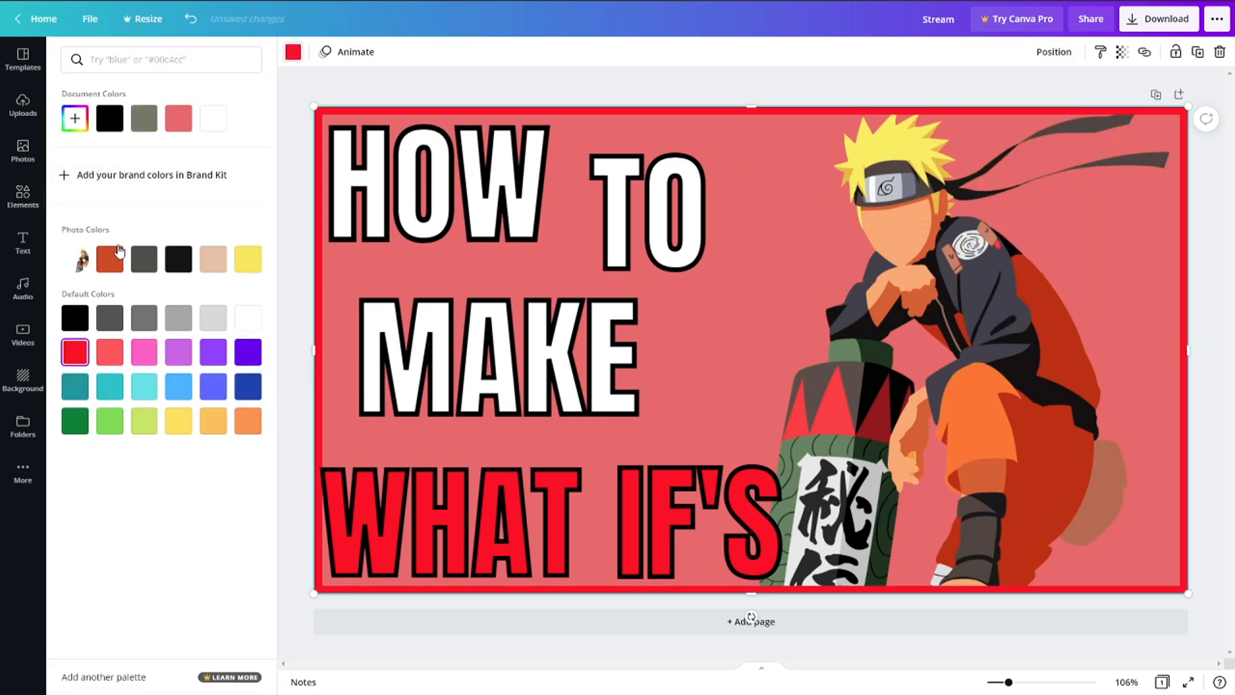
left_click(75, 317)
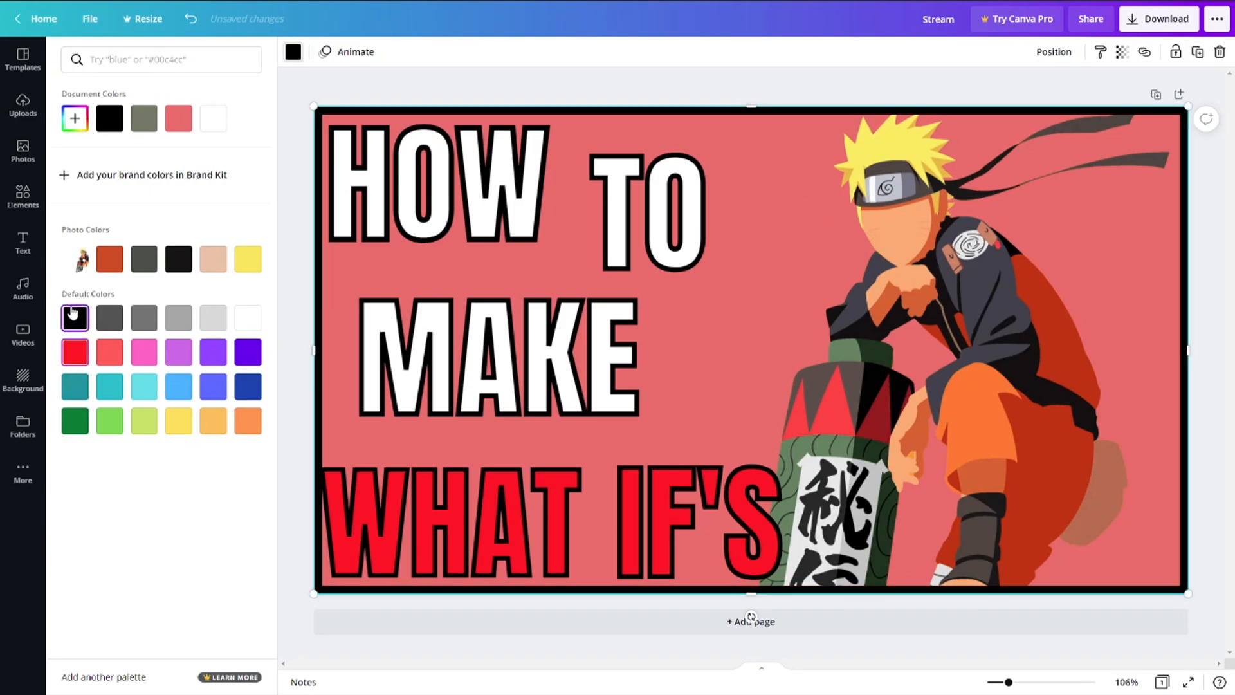
left_click(252, 396)
left_click(90, 424)
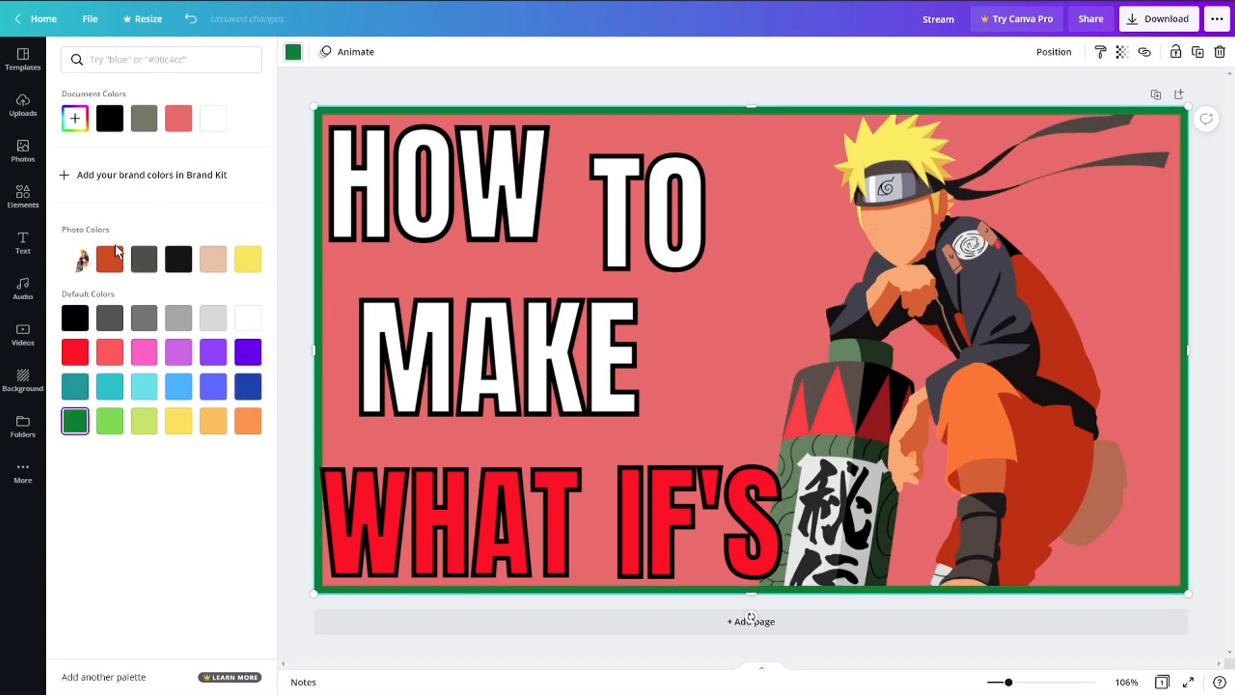
left_click(64, 315)
left_click(68, 352)
left_click(68, 327)
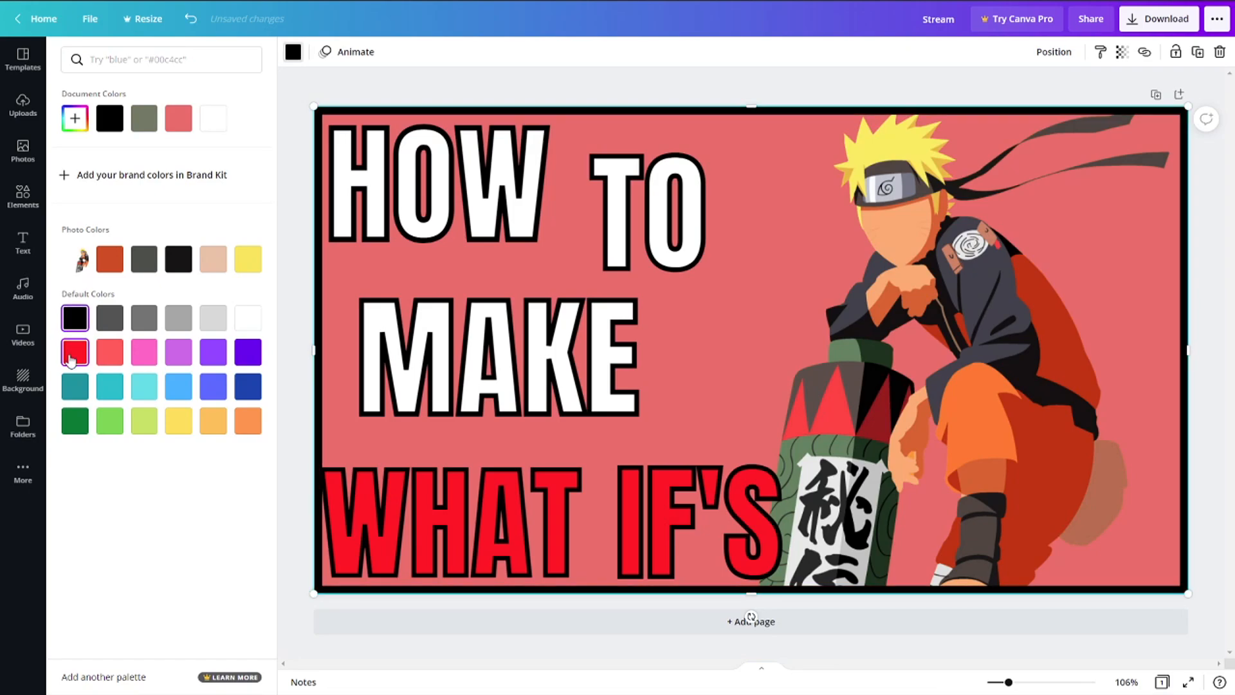
left_click(68, 355)
left_click(66, 327)
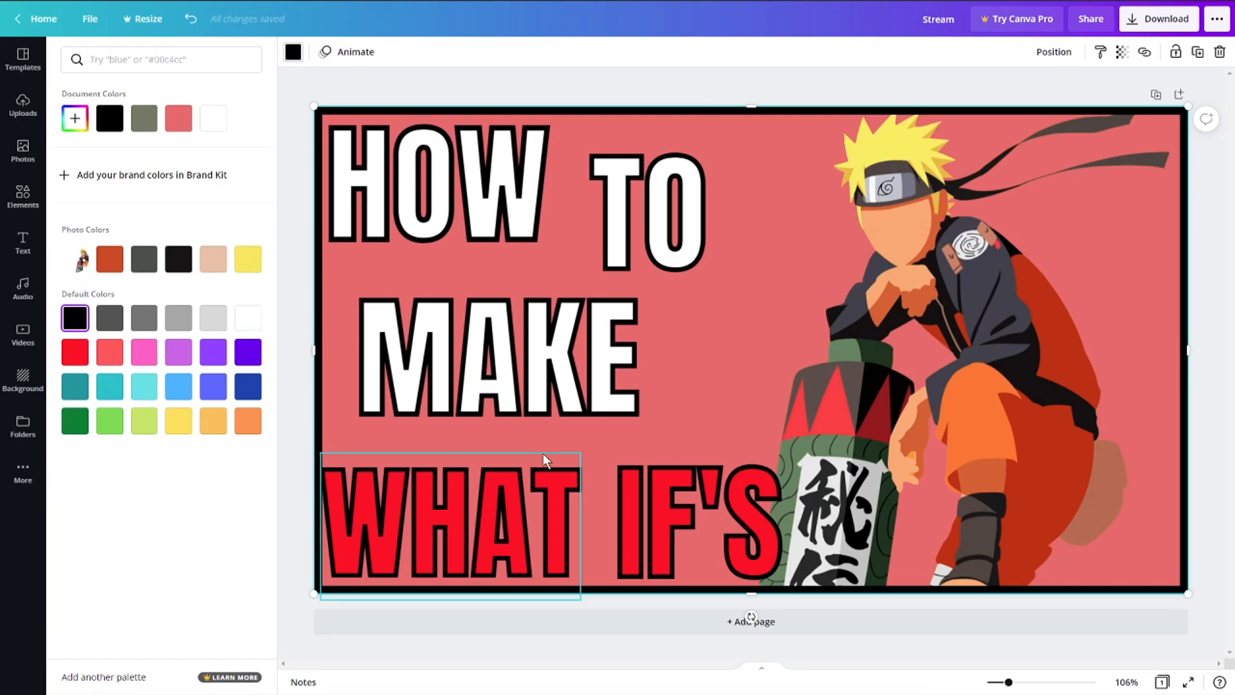
Move "IF'S" left so it sits close beside "WHAT" and clears most of the scroll jar
left_click(539, 495)
left_click(737, 507)
left_click_drag(736, 506, 702, 511)
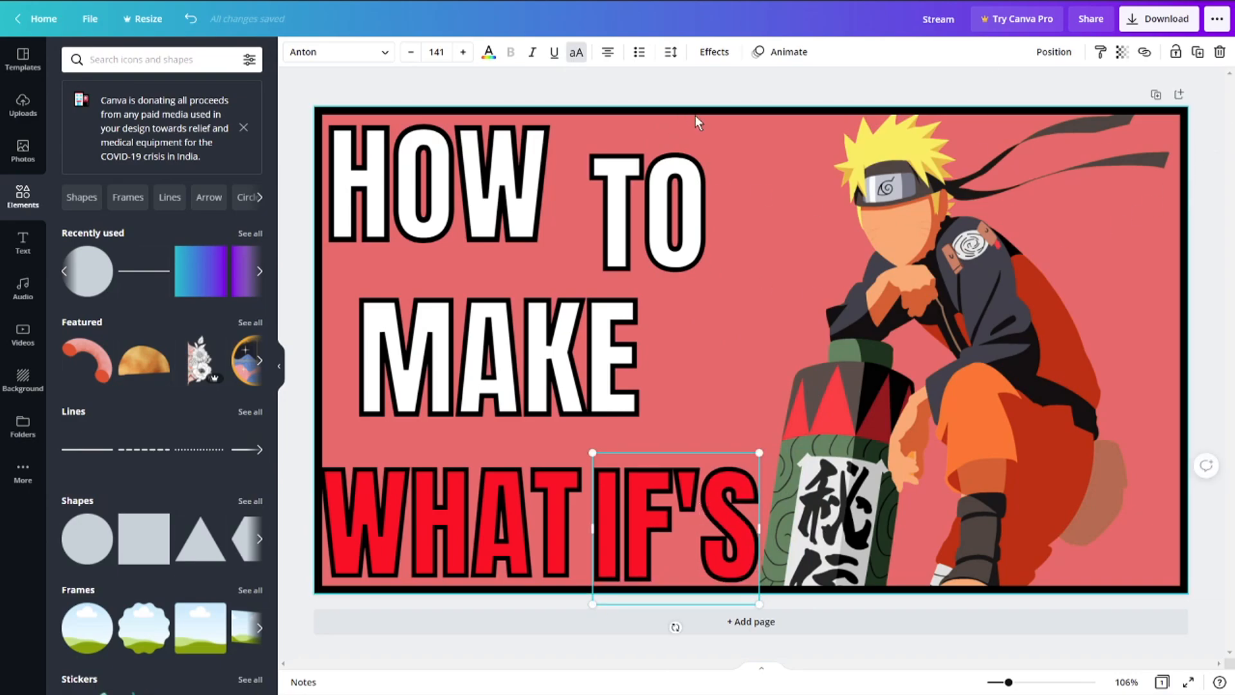
Delete the black border frame, move "TO" and "MAKE" aside, and enlarge "HOW" to a font size of about 191
left_click(802, 403)
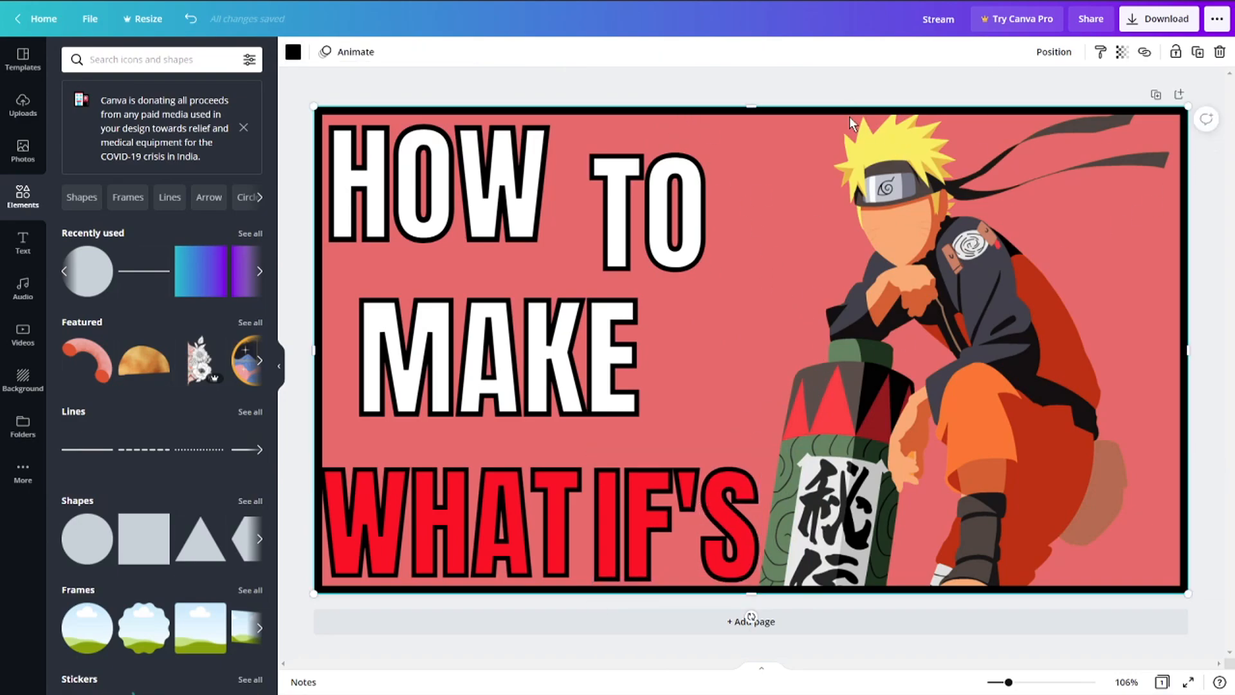
left_click_drag(661, 229, 895, 360)
left_click_drag(603, 367, 659, 373)
left_click_drag(547, 133, 621, 102)
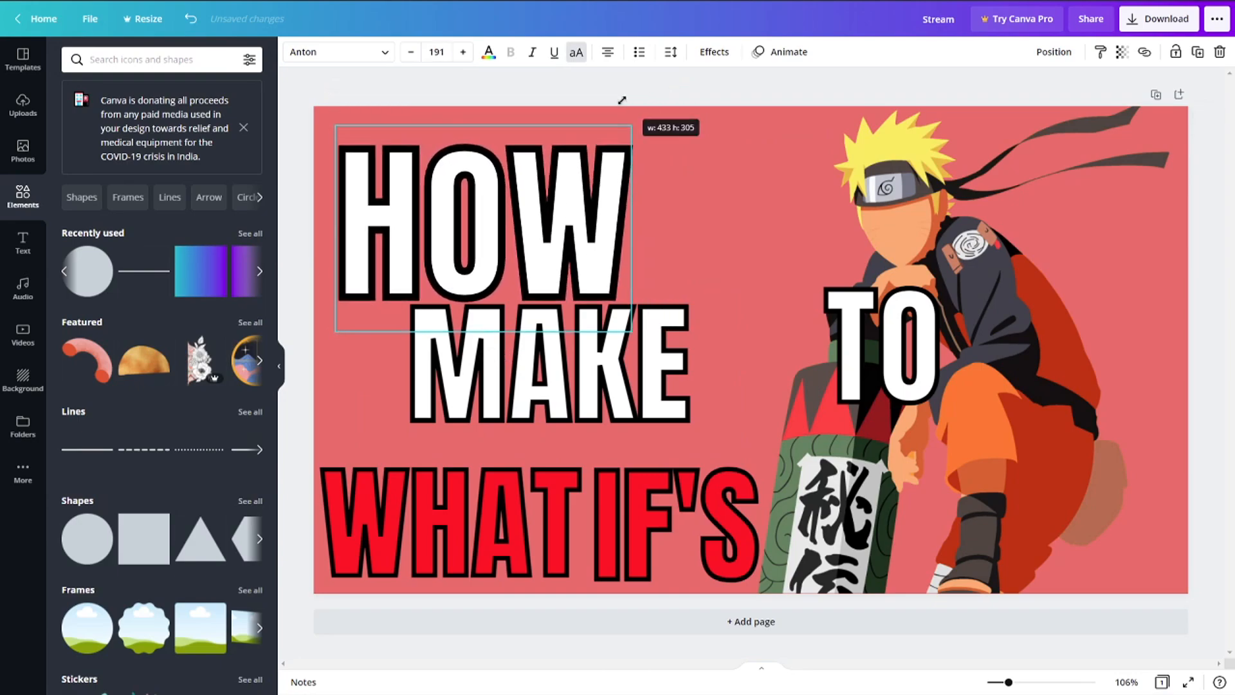
left_click_drag(604, 192, 602, 180)
Place "TO" beneath "HOW" and set a slightly enlarged "MAKE" to its right on the same line
left_click_drag(908, 322, 855, 308)
left_click_drag(553, 361, 875, 443)
left_click_drag(849, 301, 611, 338)
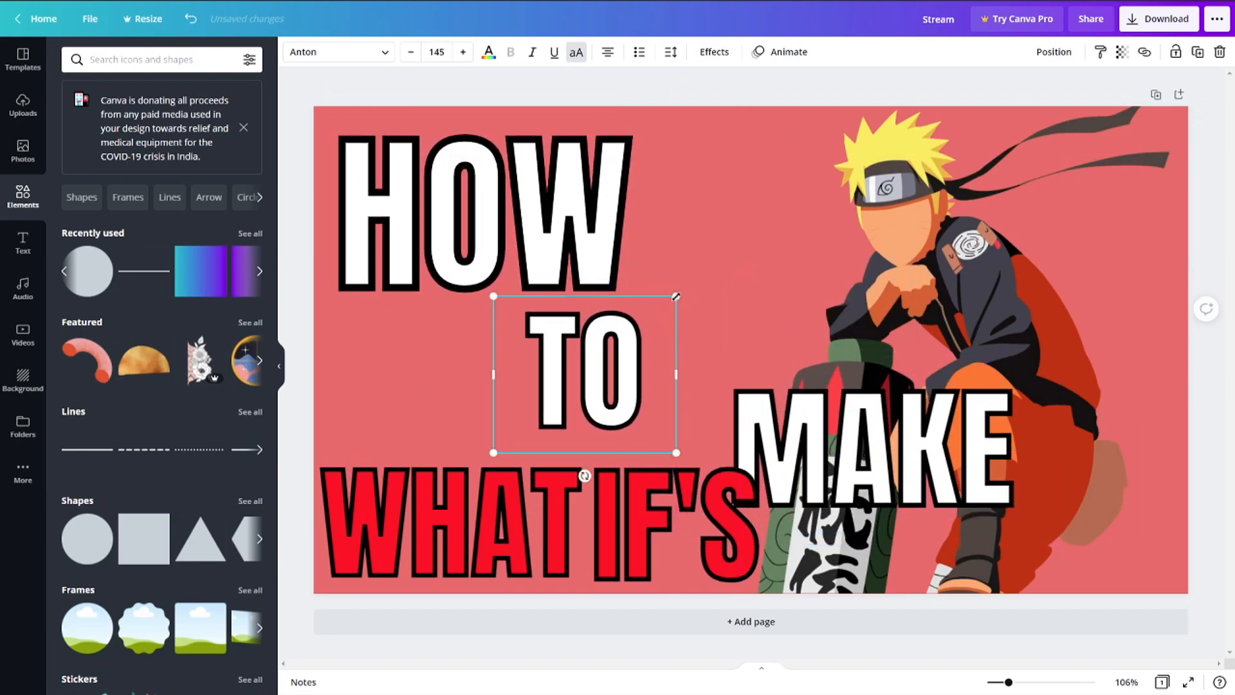
left_click_drag(979, 428, 942, 350)
left_click_drag(1027, 295, 1039, 291)
Shift "TO" and "MAKE" left as the second line, move "IF'S" far right, and place "WHAT" directly beneath "MAKE"
left_click_drag(676, 522, 1061, 515)
left_click_drag(549, 516, 880, 515)
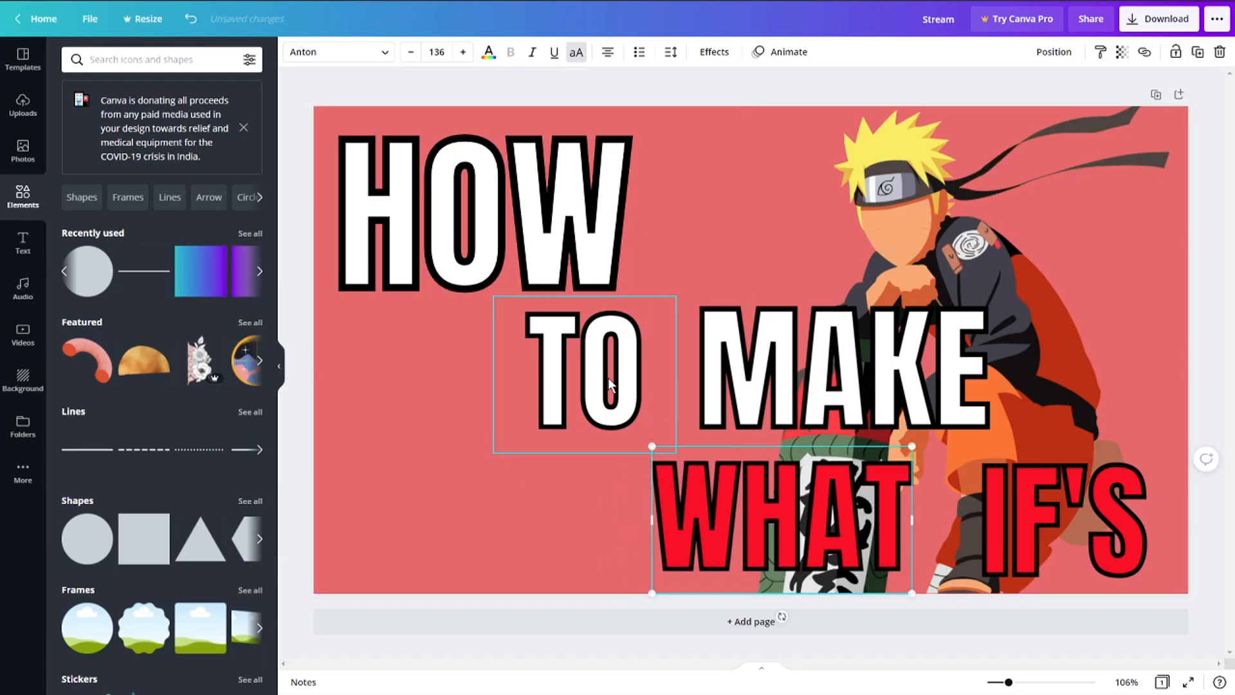
left_click_drag(608, 377, 496, 370)
left_click_drag(786, 362, 628, 376)
left_click(489, 379)
left_click_drag(750, 494, 660, 494)
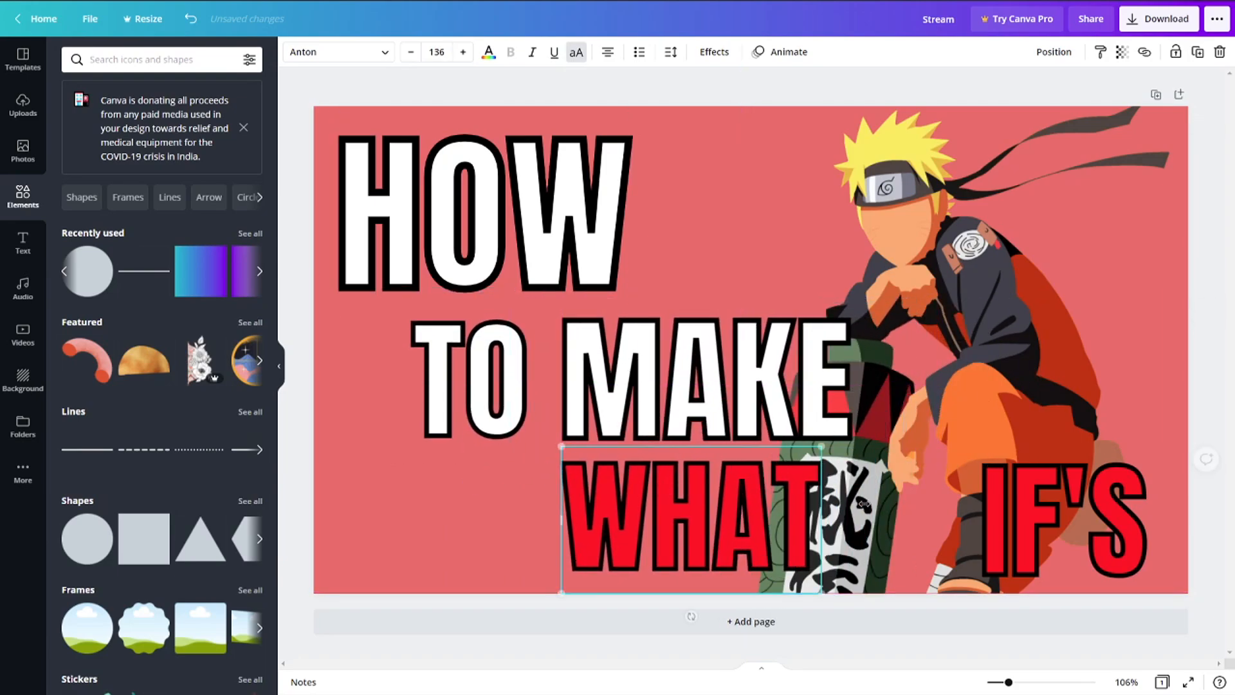
Move "IF'S" right beside "WHAT", reposition the Naruto image behind the text, and nudge "HOW" slightly up
left_click_drag(969, 508, 888, 509)
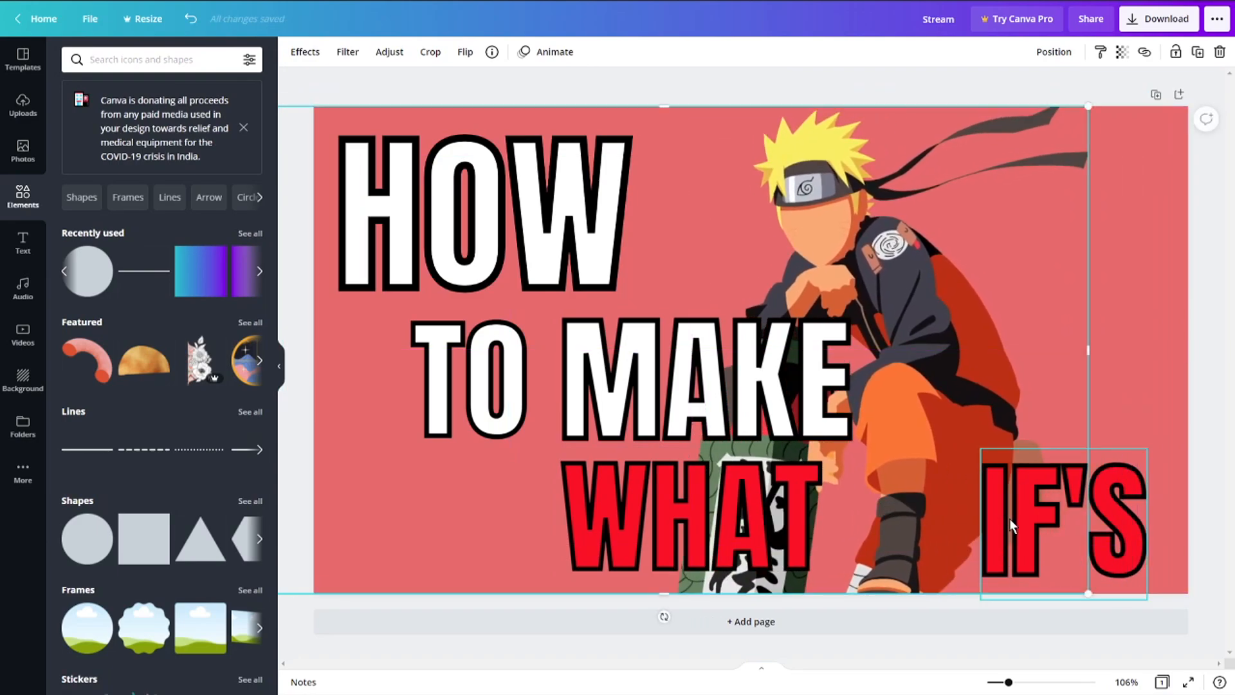
left_click_drag(1010, 517, 870, 517)
left_click_drag(952, 286, 1004, 280)
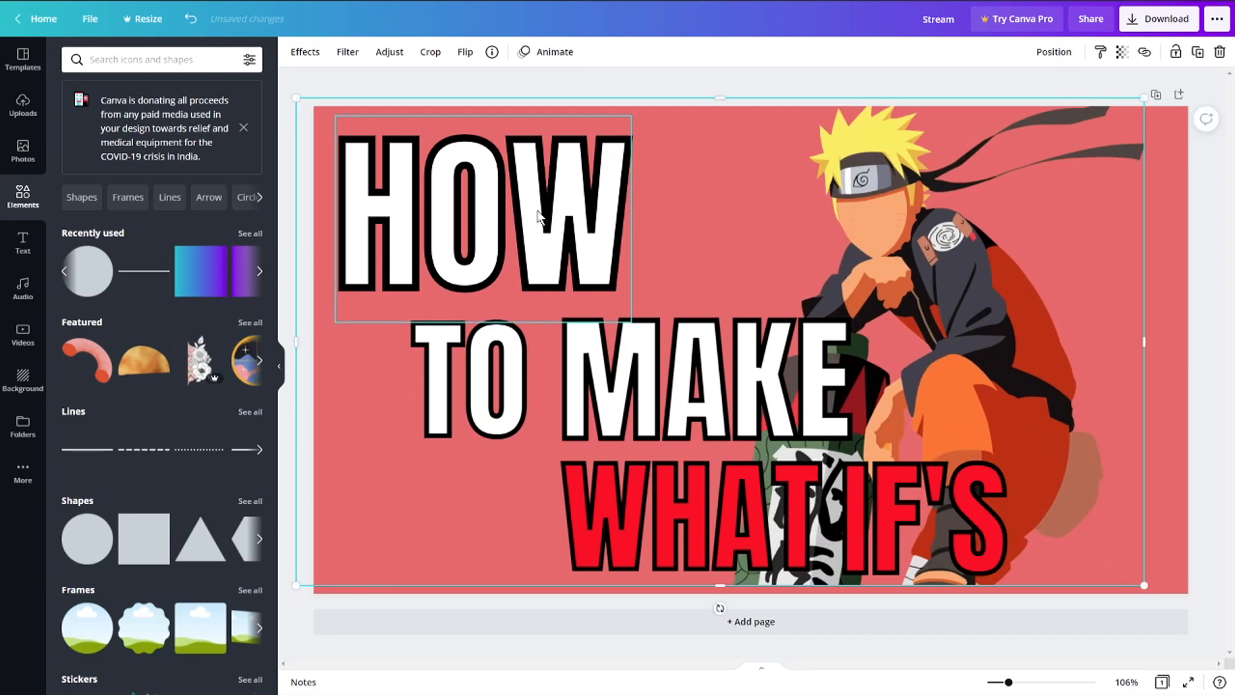
left_click_drag(541, 216, 543, 210)
Enlarge "MAKE" to about size 162 and "TO" to about 158, keeping them together as the second line
left_click(804, 360)
left_click_drag(904, 302, 929, 292)
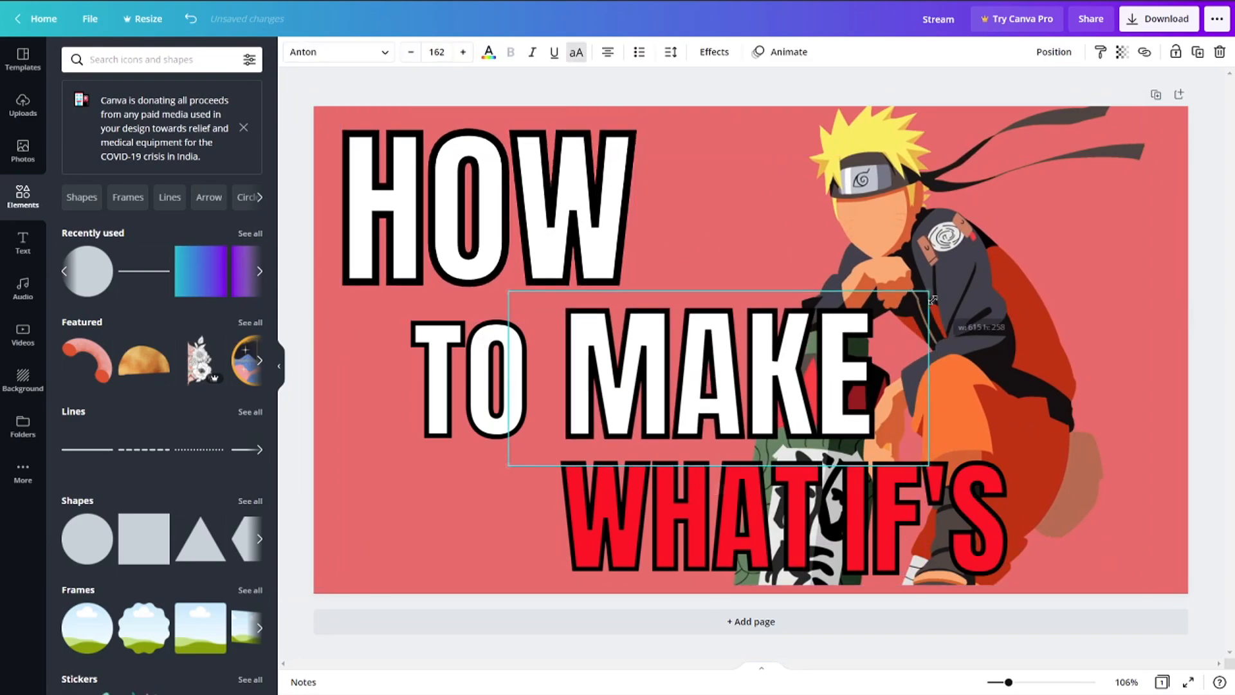
left_click_drag(459, 400, 414, 404)
left_click_drag(516, 310, 547, 286)
left_click(450, 303)
left_click_drag(435, 384, 456, 382)
Move "WHAT" and "IF'S" left so the lower text lines start roughly under the "H" of "HOW"
left_click_drag(677, 513, 586, 517)
left_click_drag(825, 520, 733, 520)
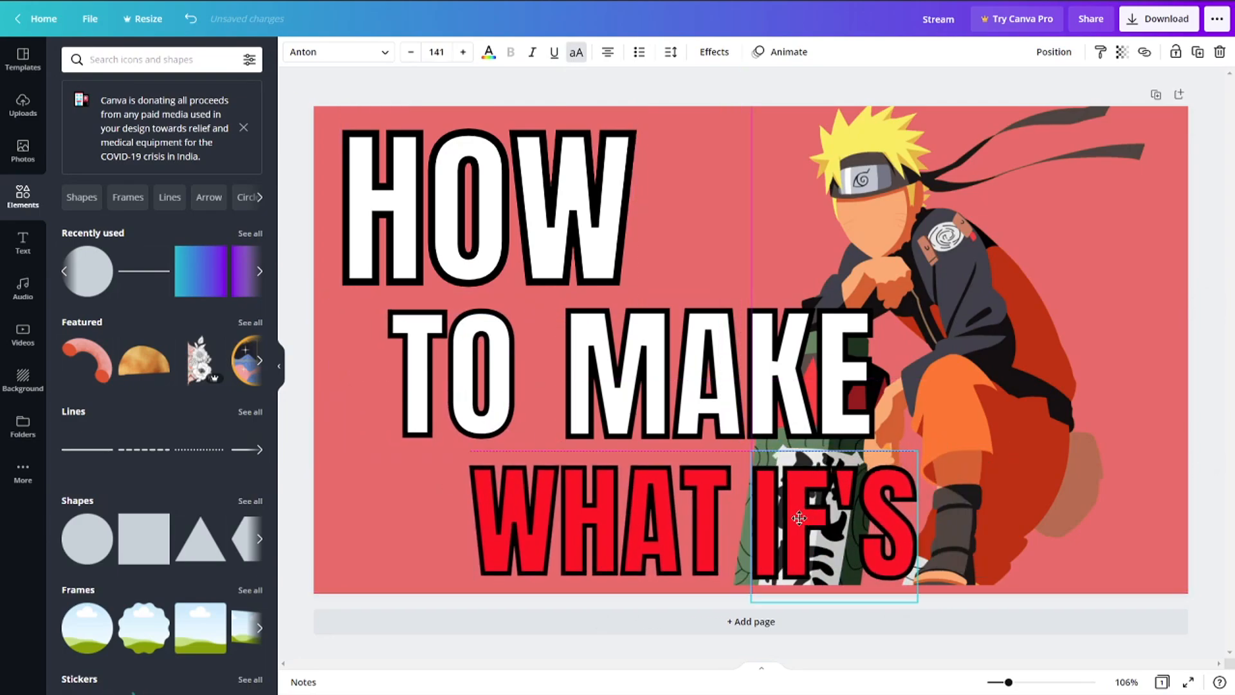
left_click(1218, 351)
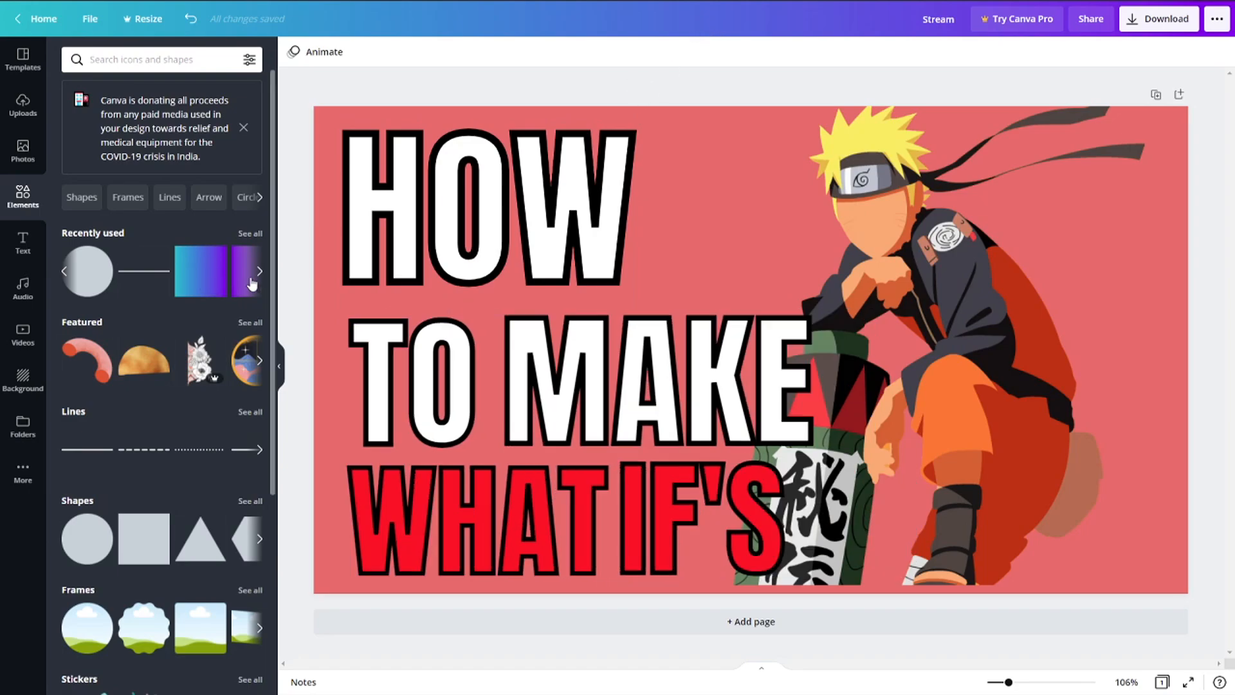
Try a recently used purple gradient element in the page's upper-left corner, shrink it, and delete it
left_click(201, 271)
left_click_drag(787, 357, 410, 195)
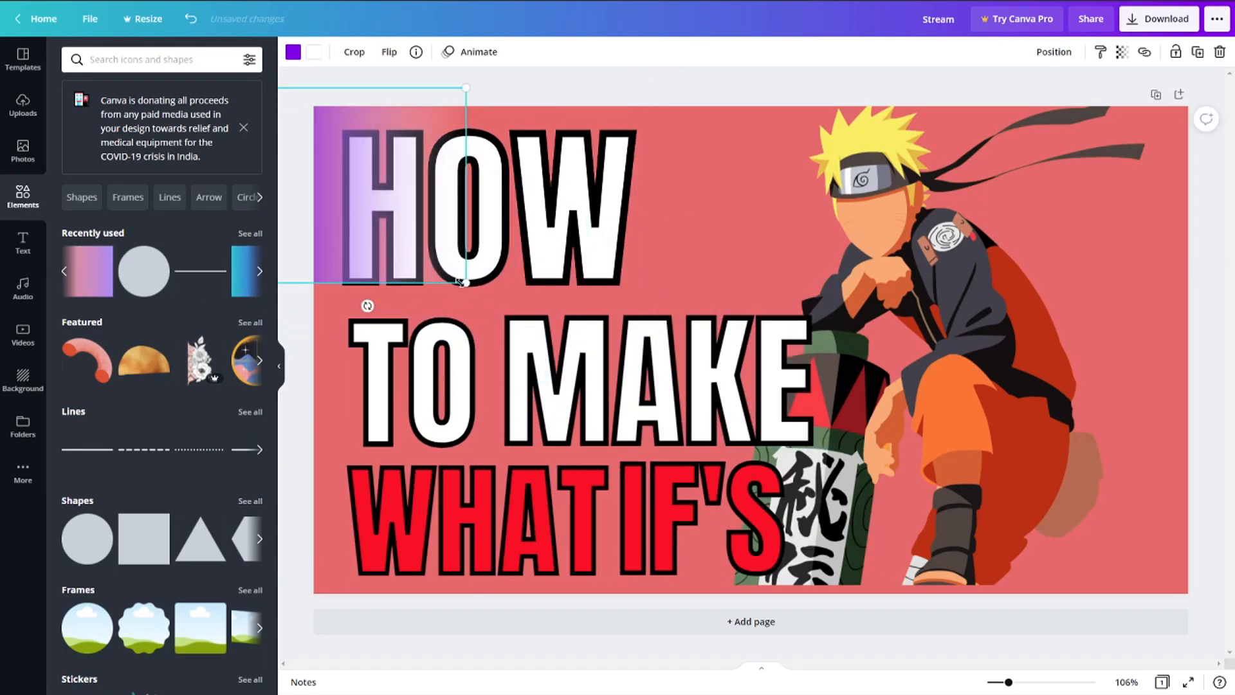
left_click_drag(466, 282, 370, 188)
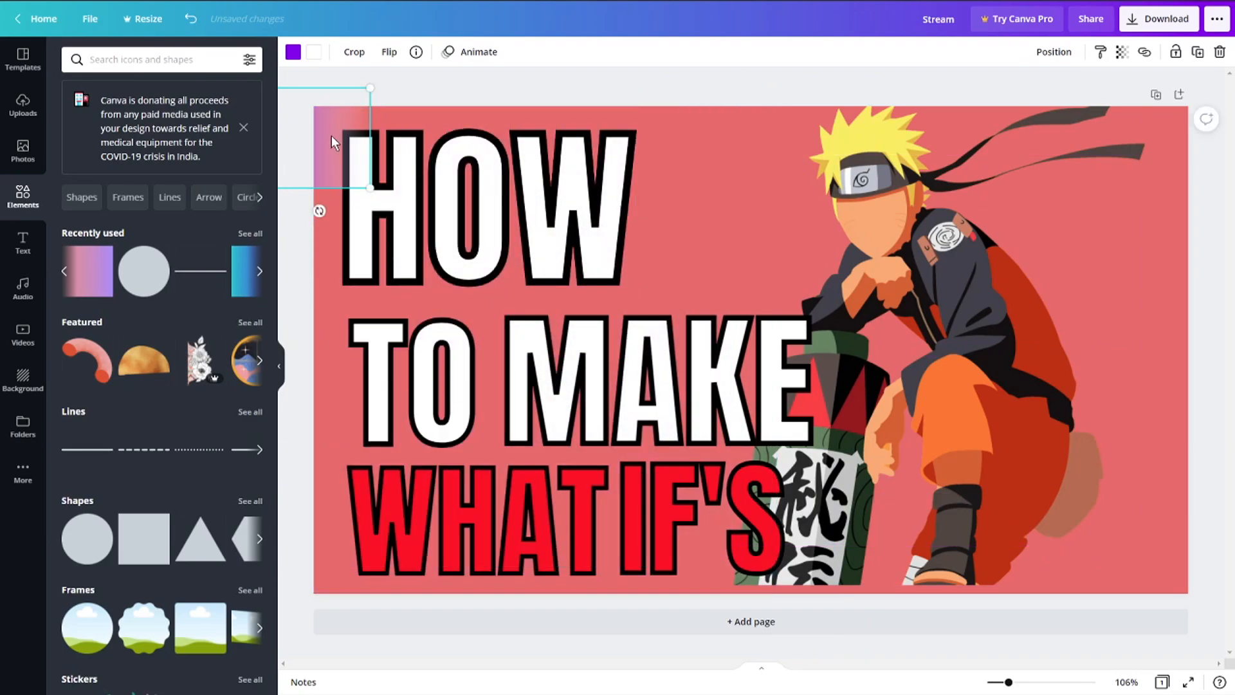
key("Delete")
Add the recently used line, rotate it to a steep diagonal, and move the Naruto image to the right
left_click(201, 271)
left_click_drag(737, 367, 873, 352)
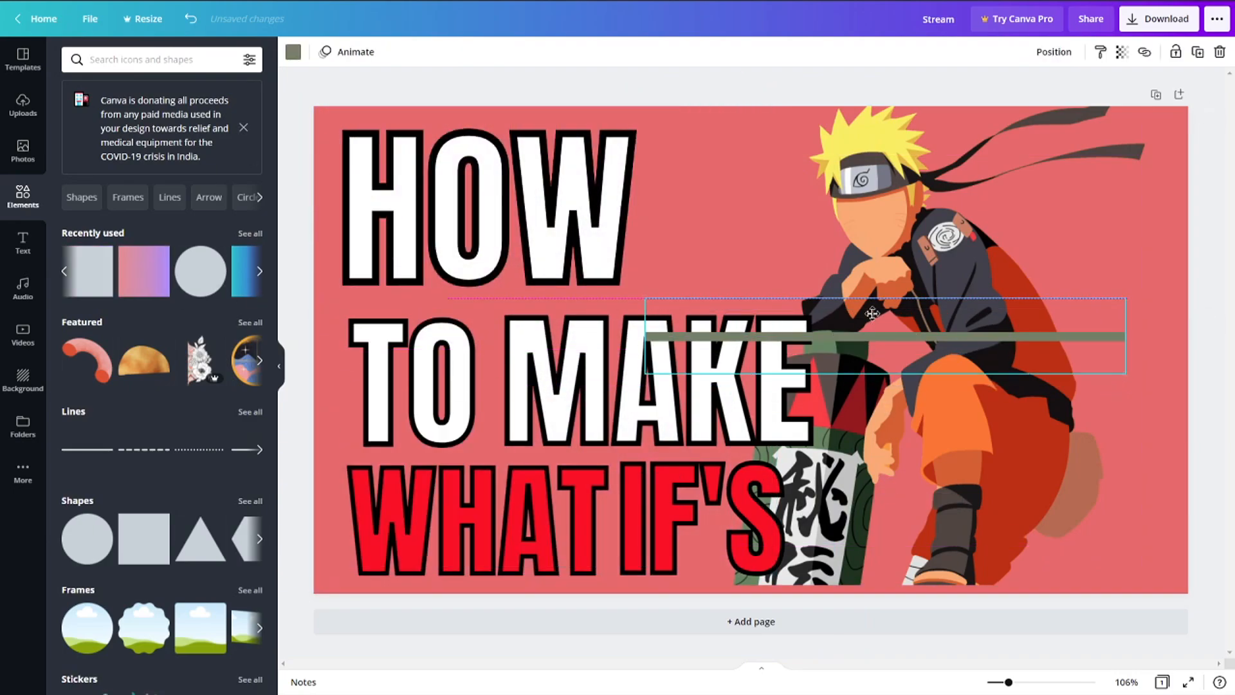
left_click_drag(888, 397, 827, 348)
left_click_drag(919, 333, 1025, 330)
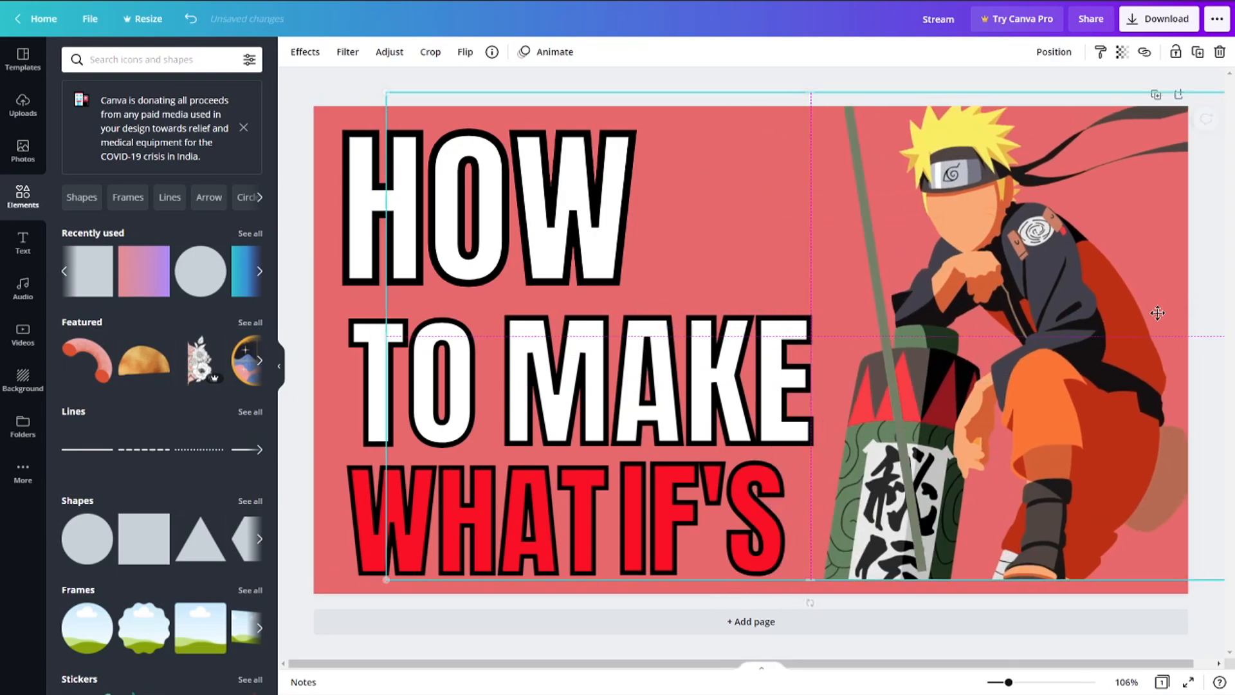
Move the line between the text and Naruto, stretch it beyond the page height, and tilt it slightly to the right
left_click_drag(889, 332, 829, 334)
left_click_drag(858, 569, 871, 646)
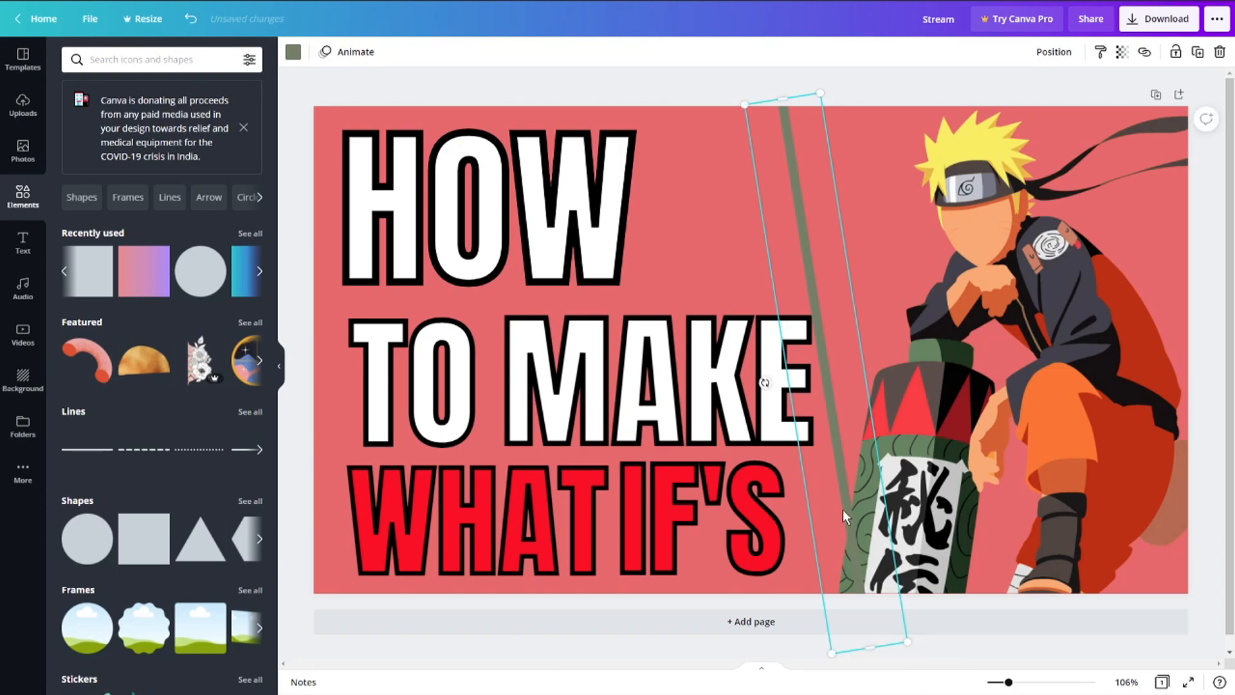
mouse_move(843, 508)
left_mouse_down()
mouse_move(828, 506)
mouse_move(839, 503)
left_mouse_up()
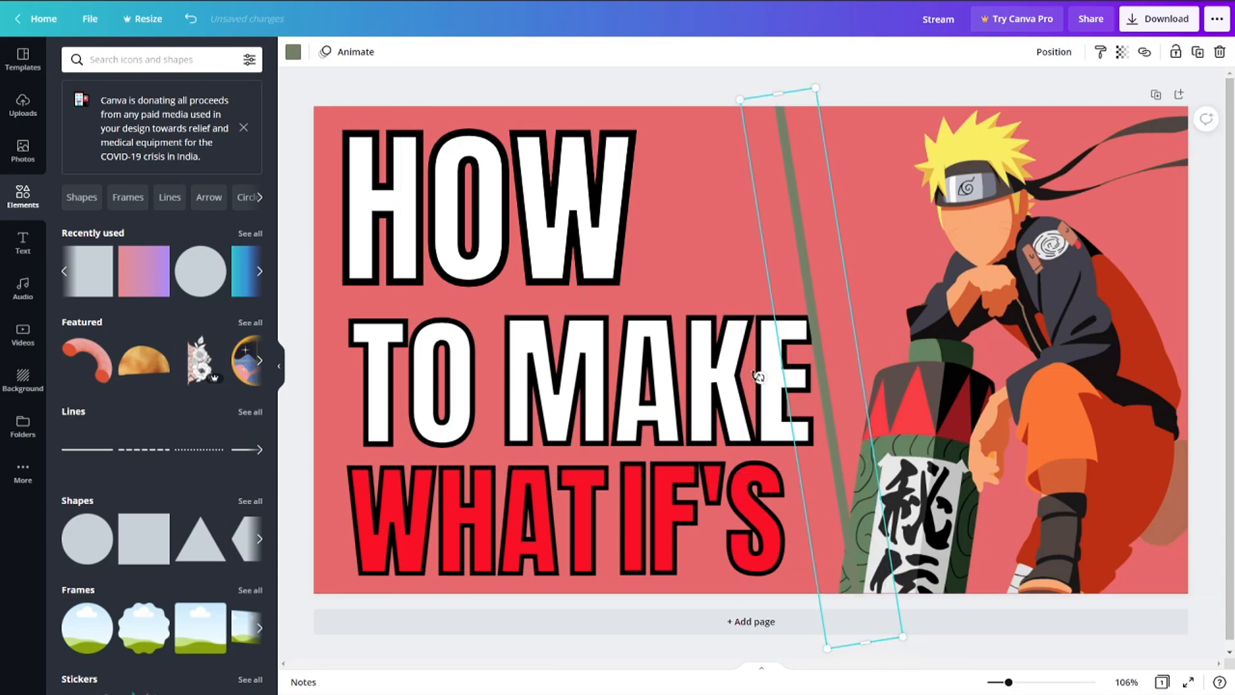
left_click_drag(761, 377, 830, 346)
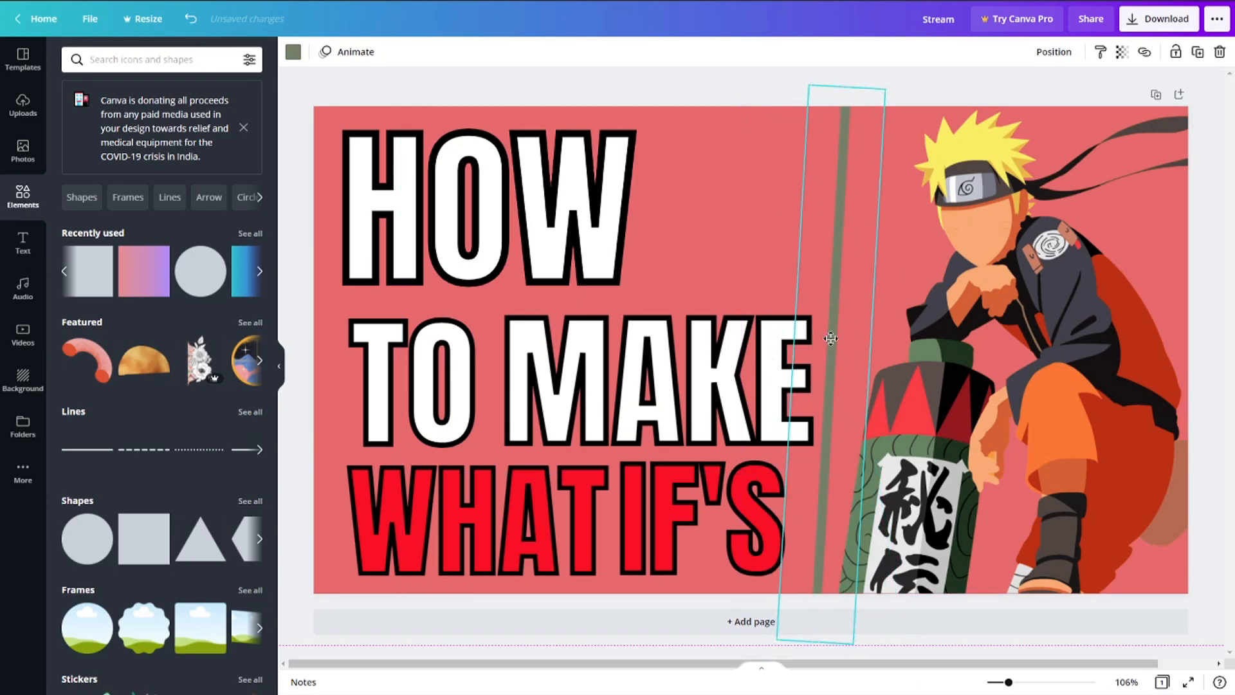
Change the divider line's color to black and deselect it
left_click(293, 52)
left_click(109, 118)
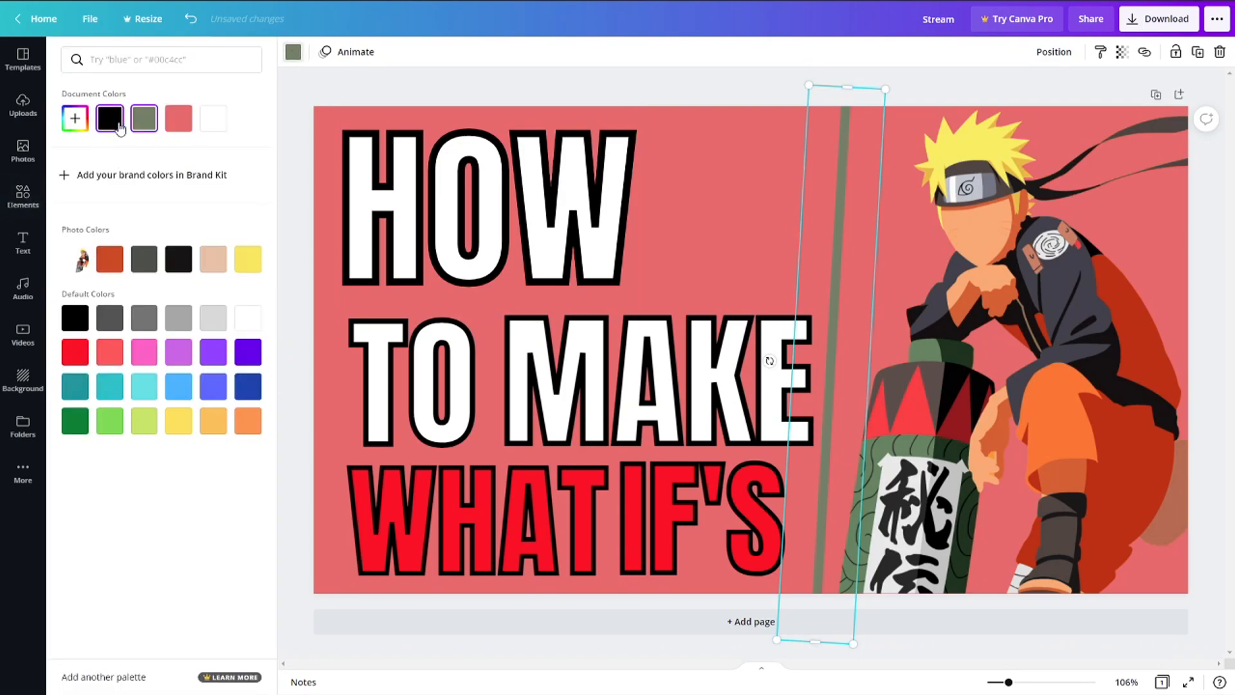
left_click(711, 56)
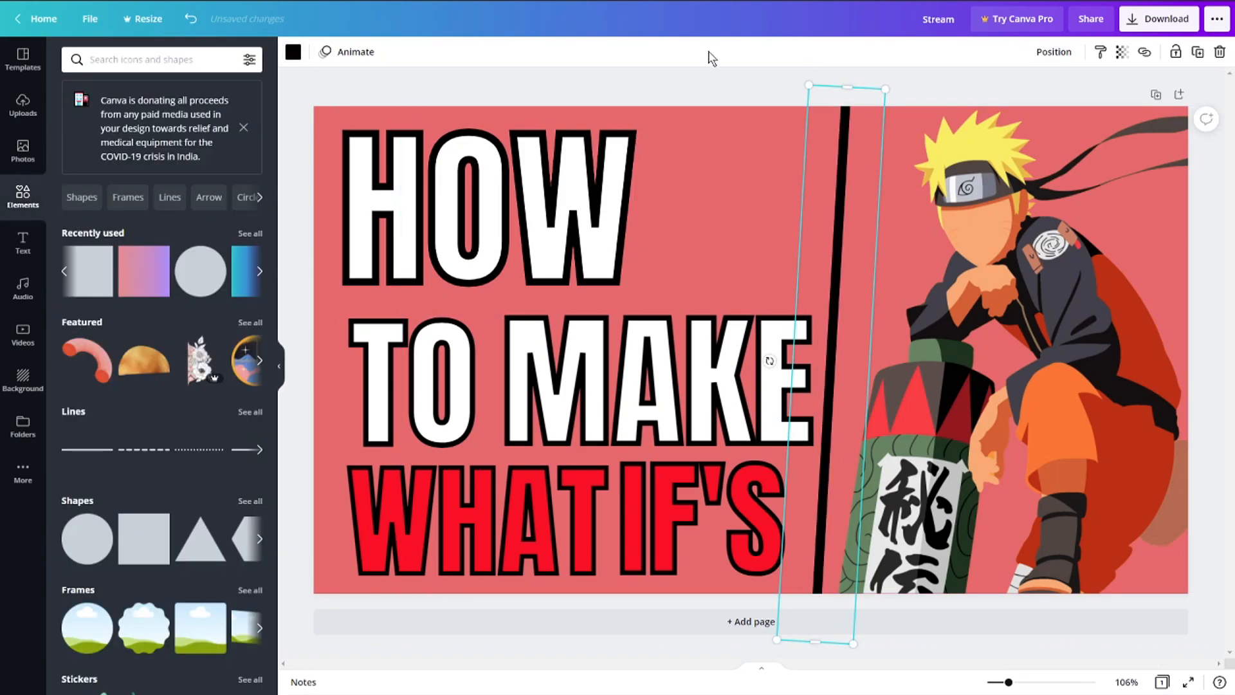
left_click(682, 77)
left_click(749, 212)
left_click(330, 322)
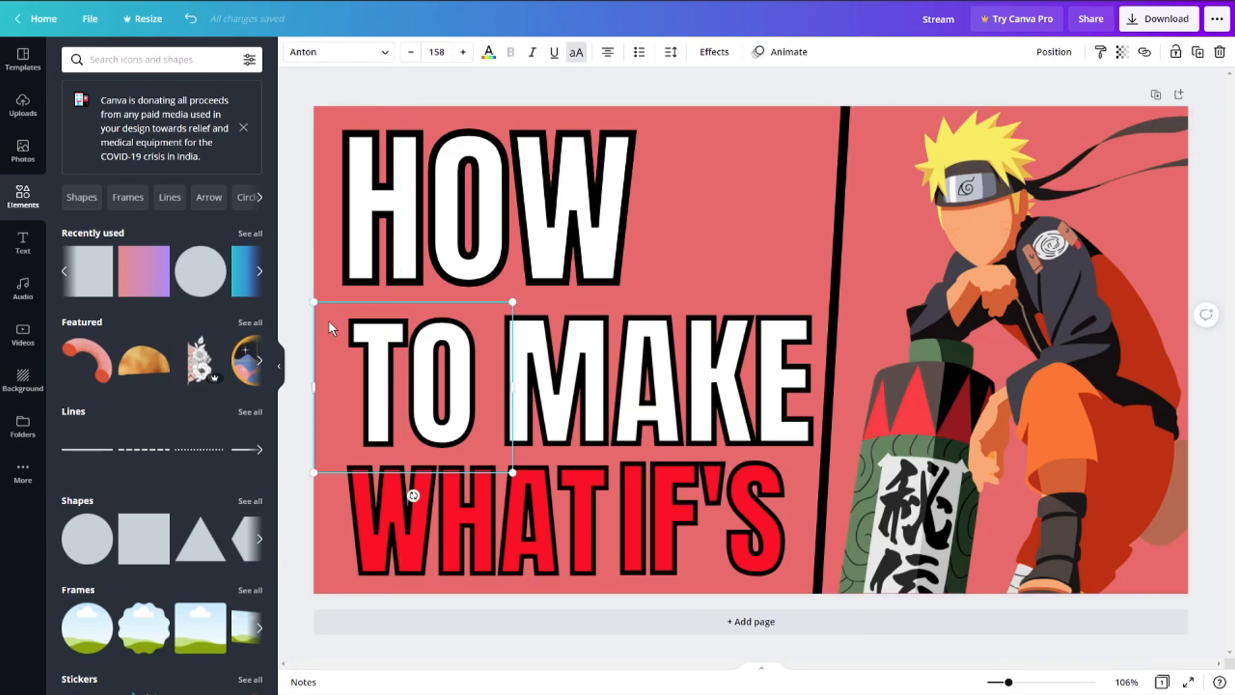
left_click(318, 280)
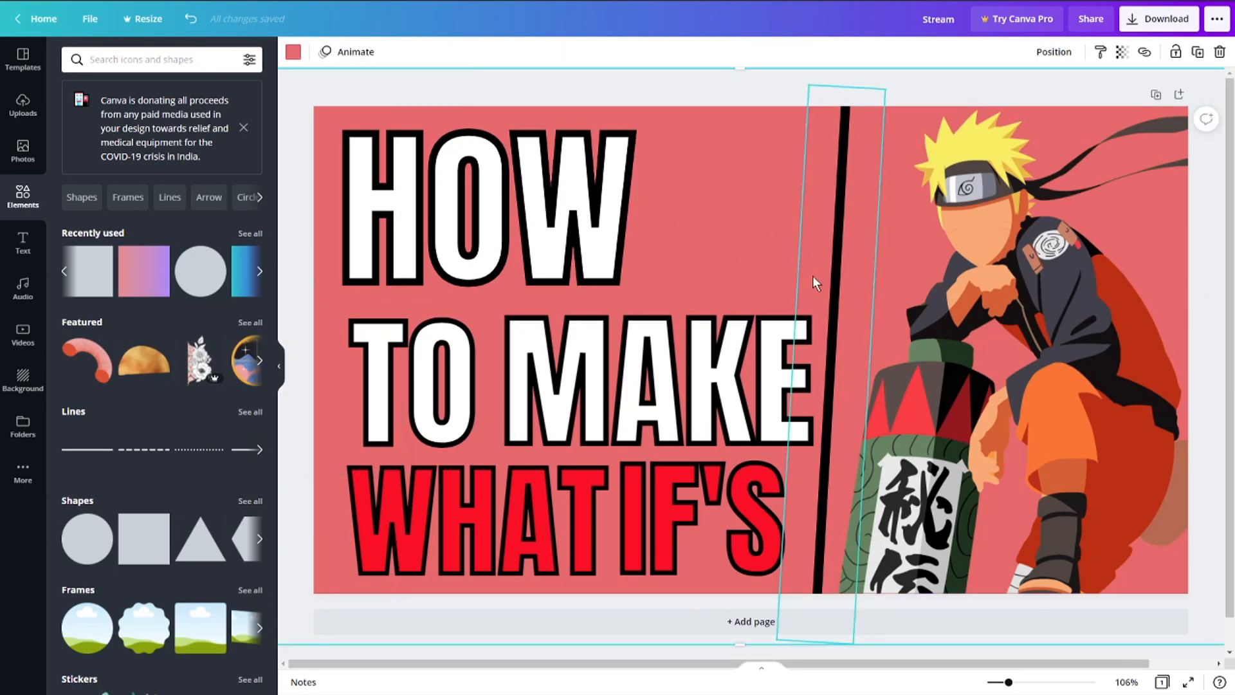
left_click(670, 101)
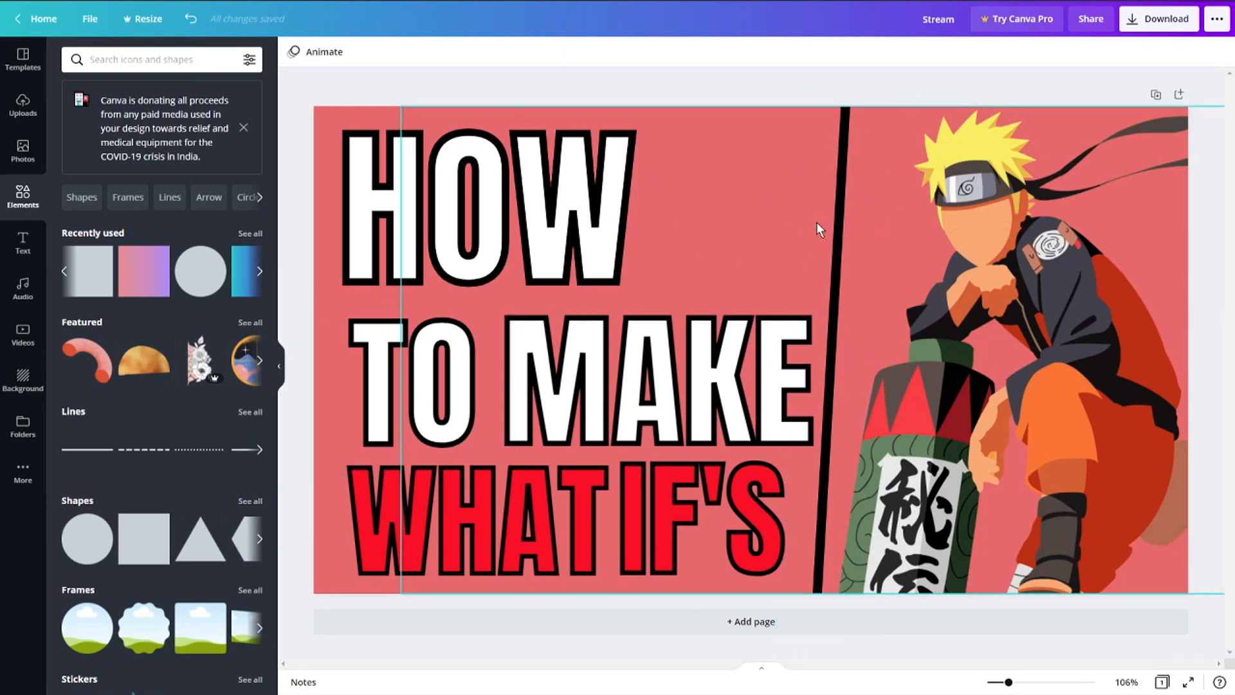